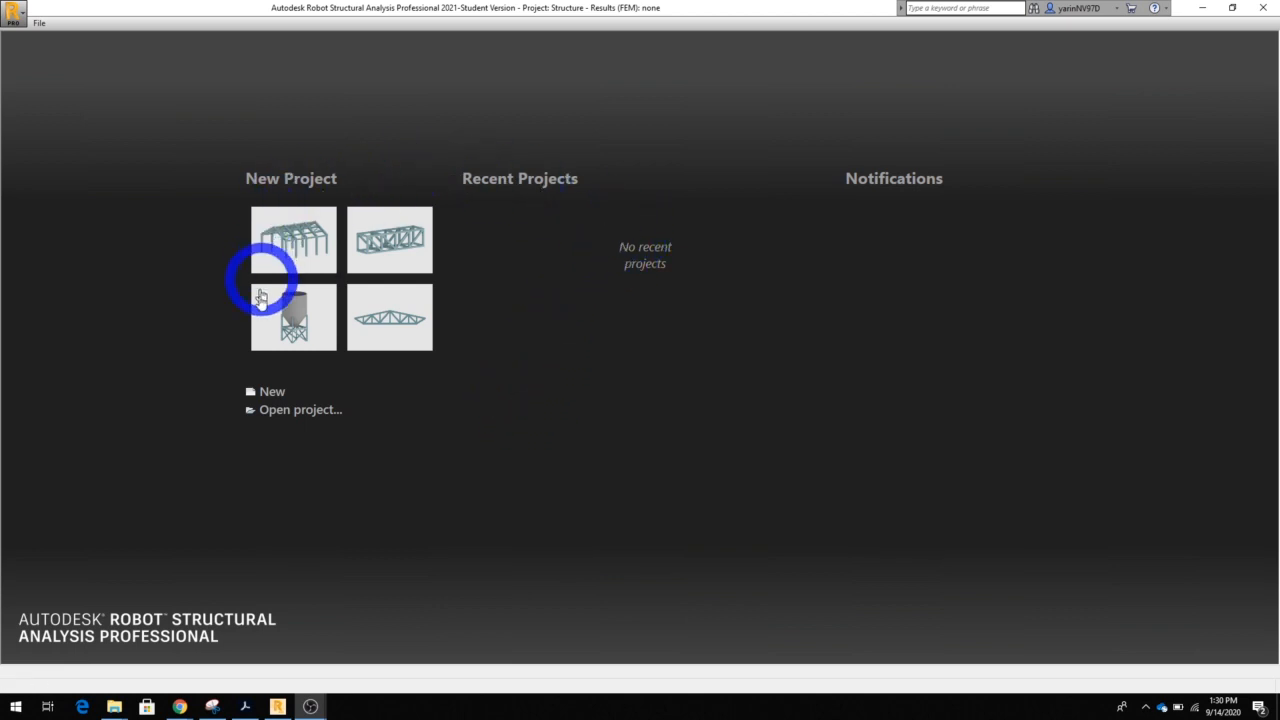
Create a new project of the 3D frame structure type
{"action": "left_click", "coordinate": [270, 394]}
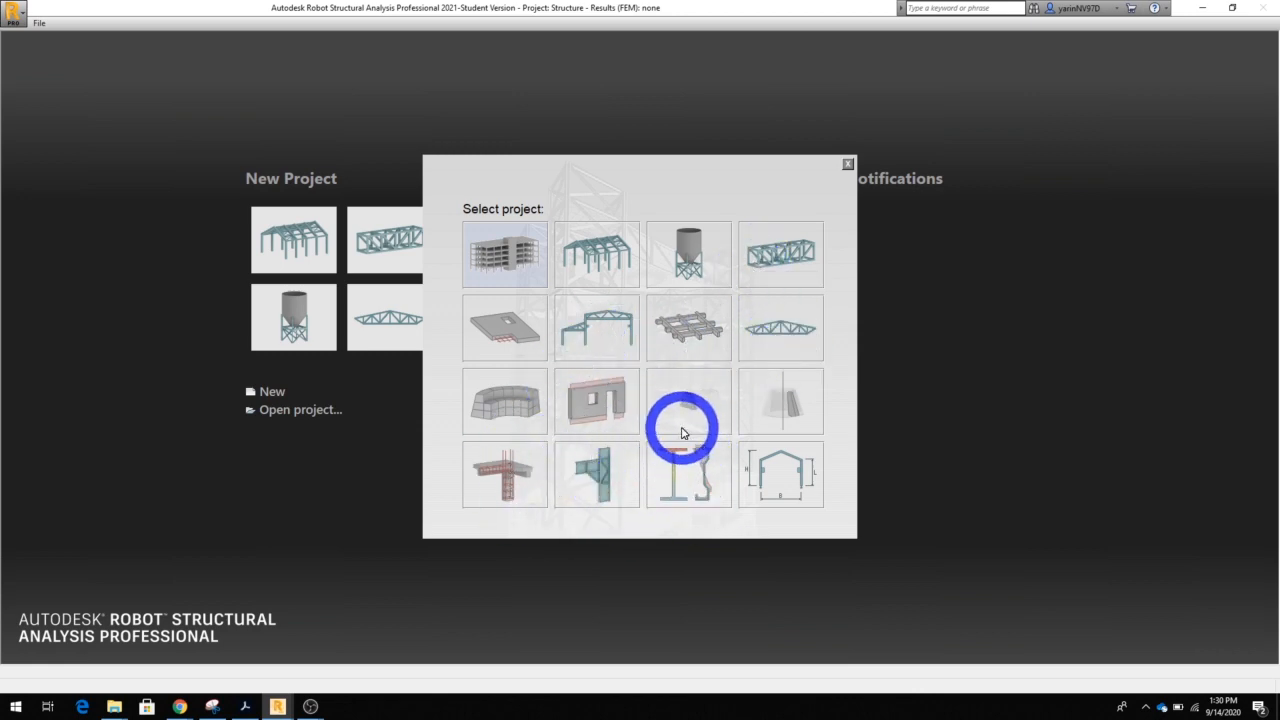
{"action": "left_click", "coordinate": [600, 256]}
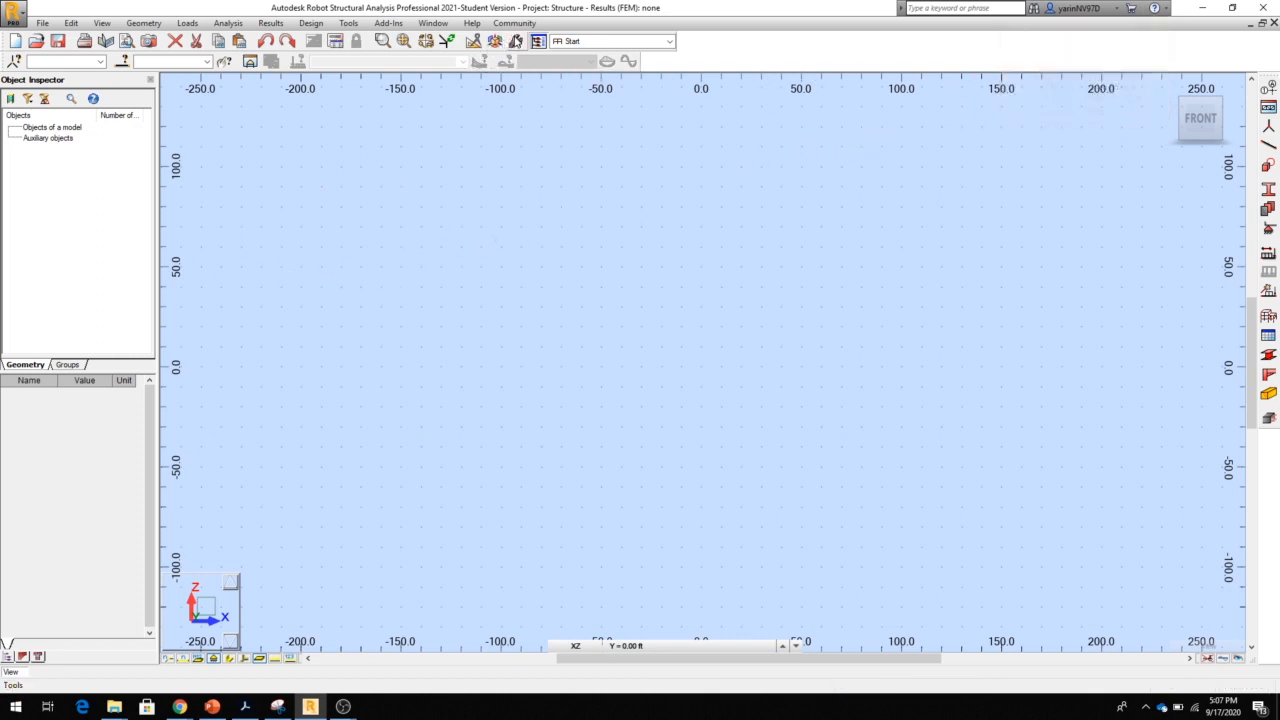
Review the regional, working and printout language settings in the Preferences and accept them
{"action": "left_click", "coordinate": [516, 41]}
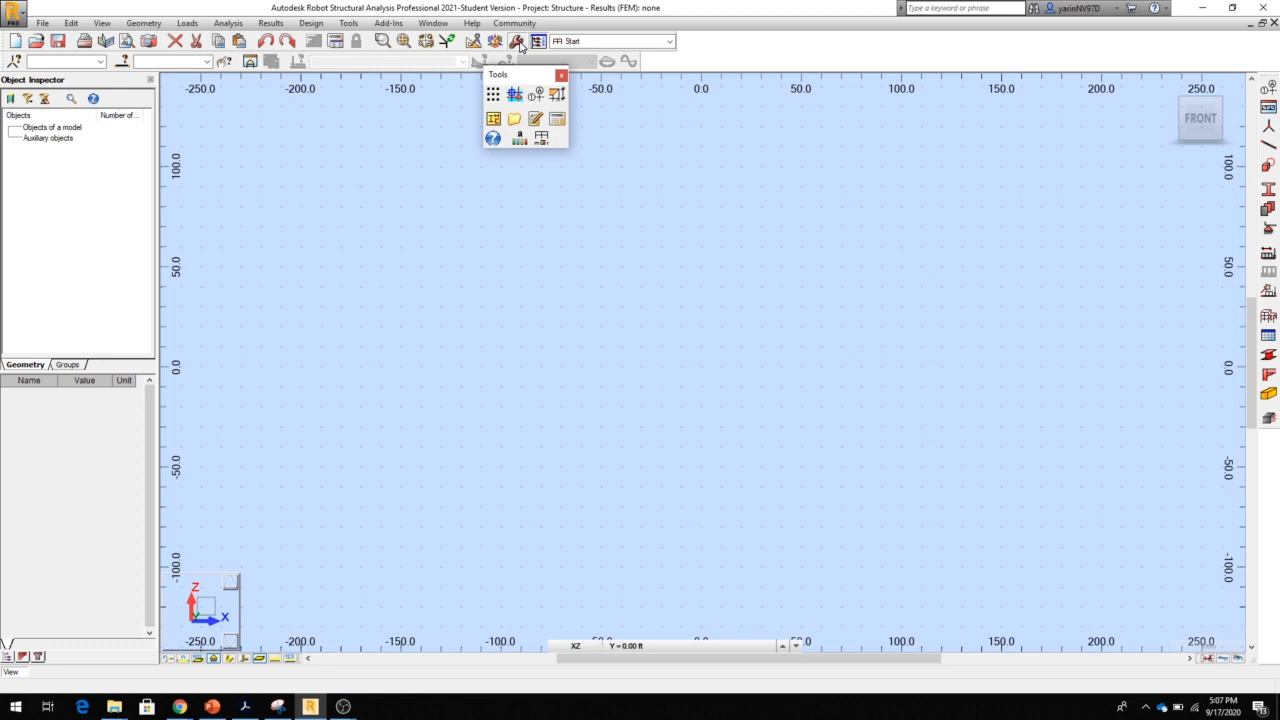
{"action": "left_click", "coordinate": [518, 145]}
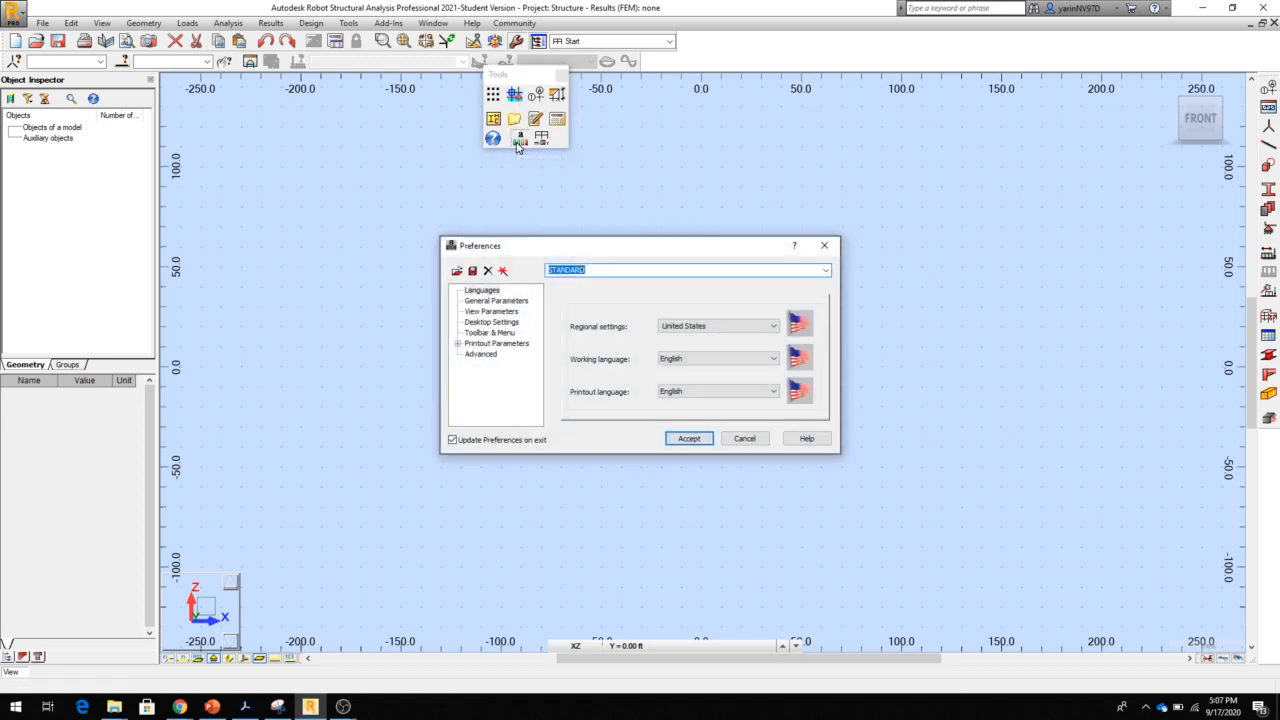
{"action": "left_click_drag", "start_coordinate": [558, 248], "coordinate": [470, 190]}
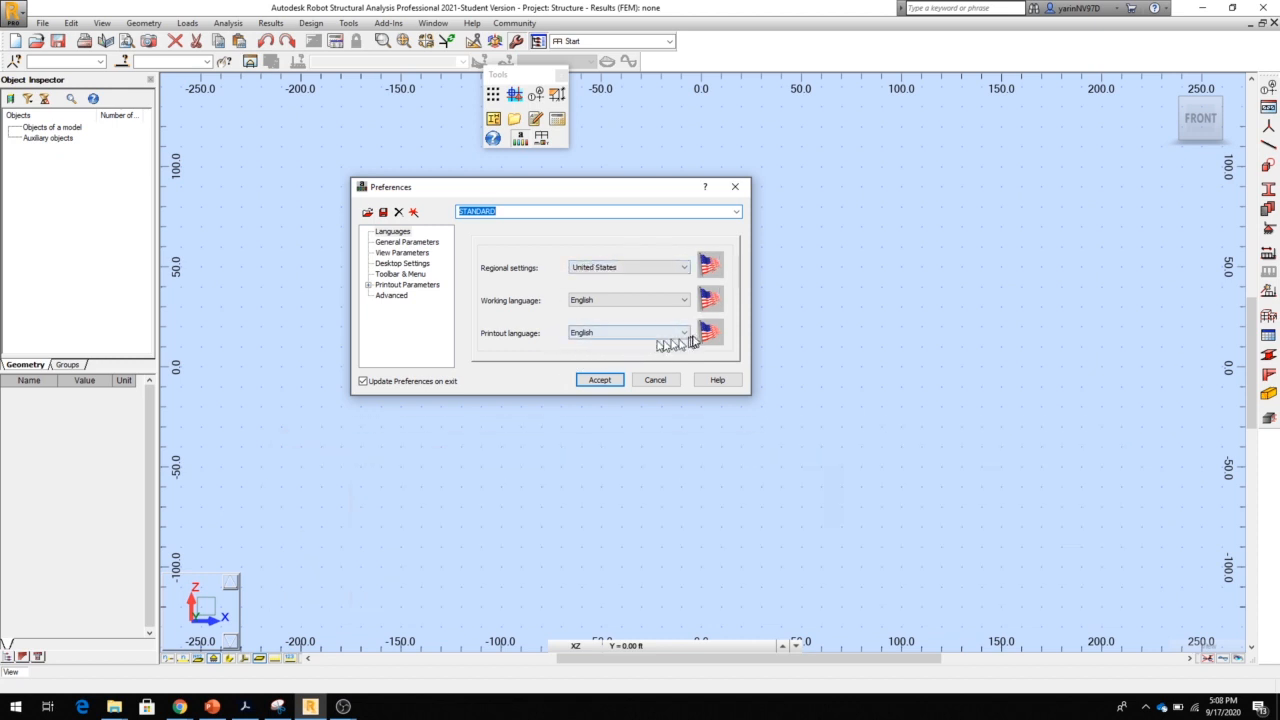
{"action": "left_click", "coordinate": [598, 380]}
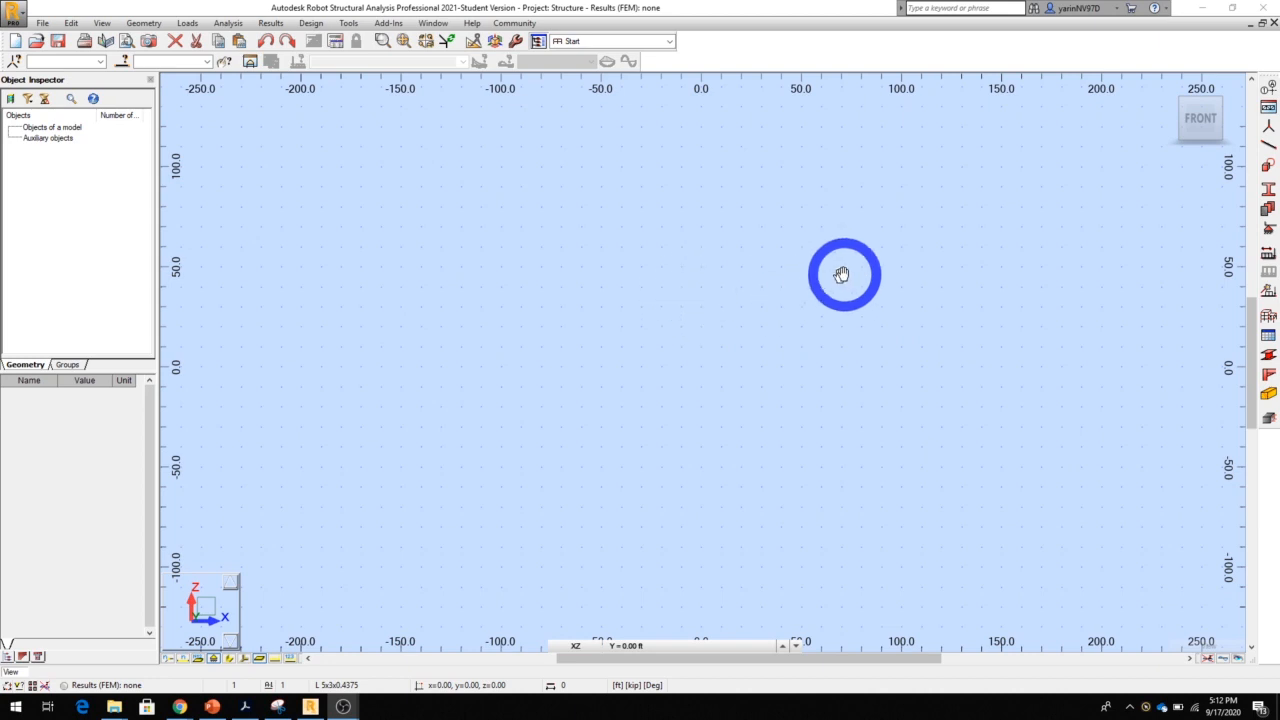
Start the Bars command and set the bar type to Column
{"action": "left_click", "coordinate": [1268, 148]}
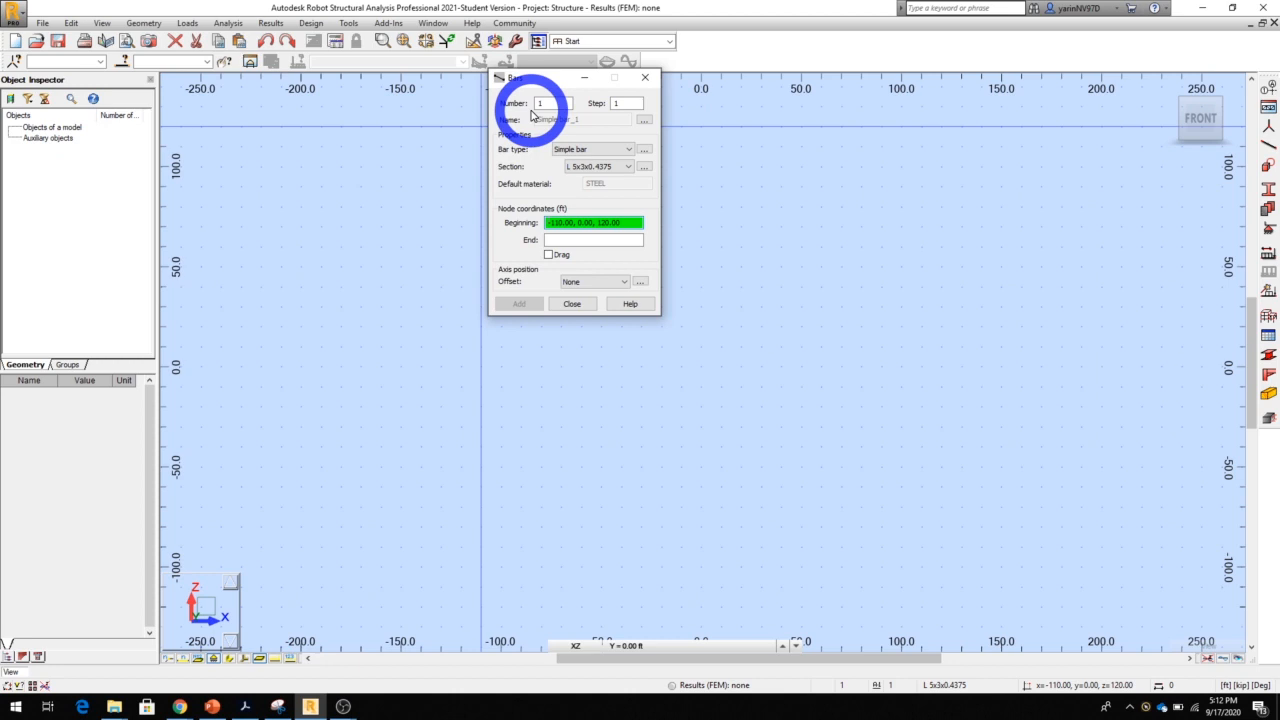
{"action": "left_click", "coordinate": [629, 152]}
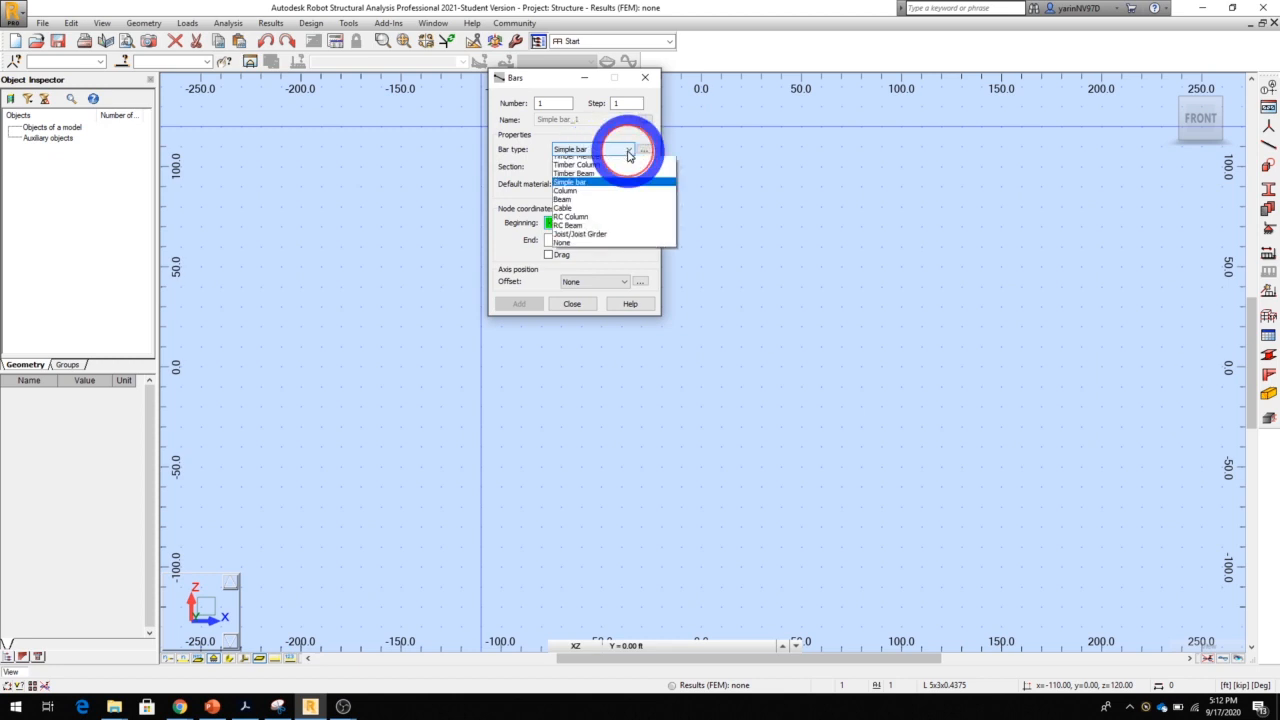
{"action": "left_click", "coordinate": [612, 203]}
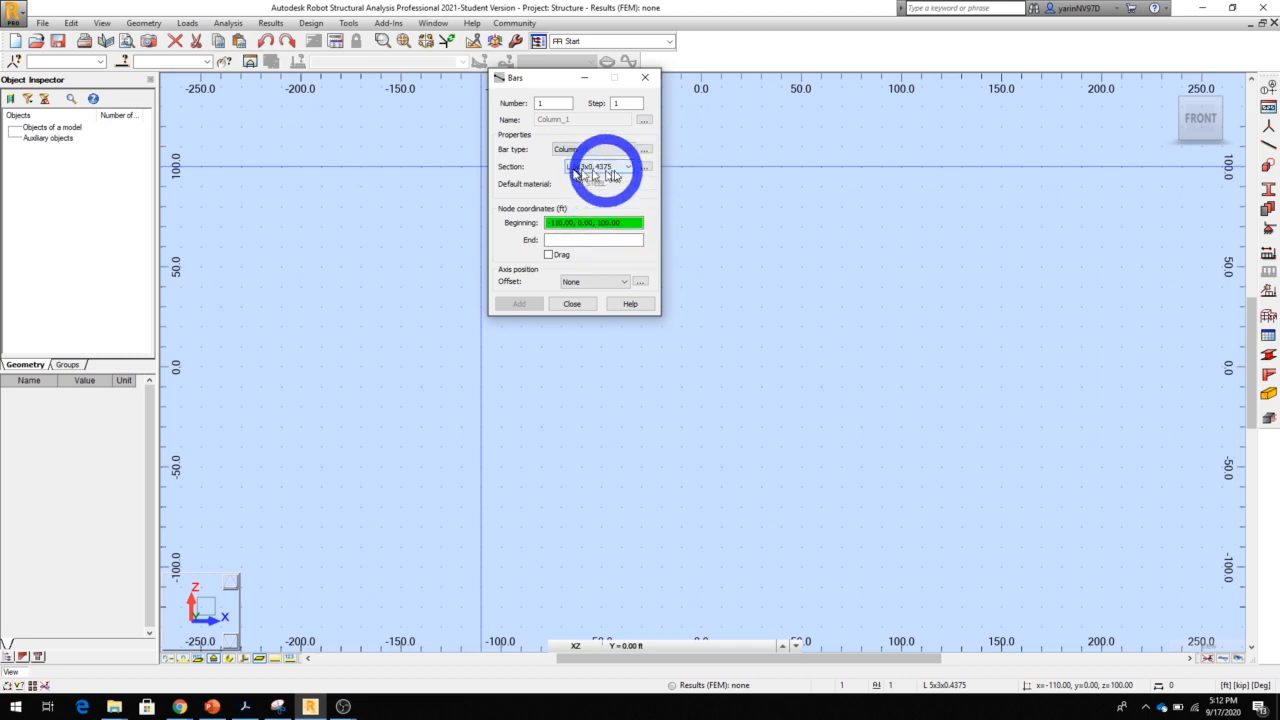
Open a new steel section definition for the column and select the W family from the AISC 15.0 database
{"action": "left_click", "coordinate": [629, 167]}
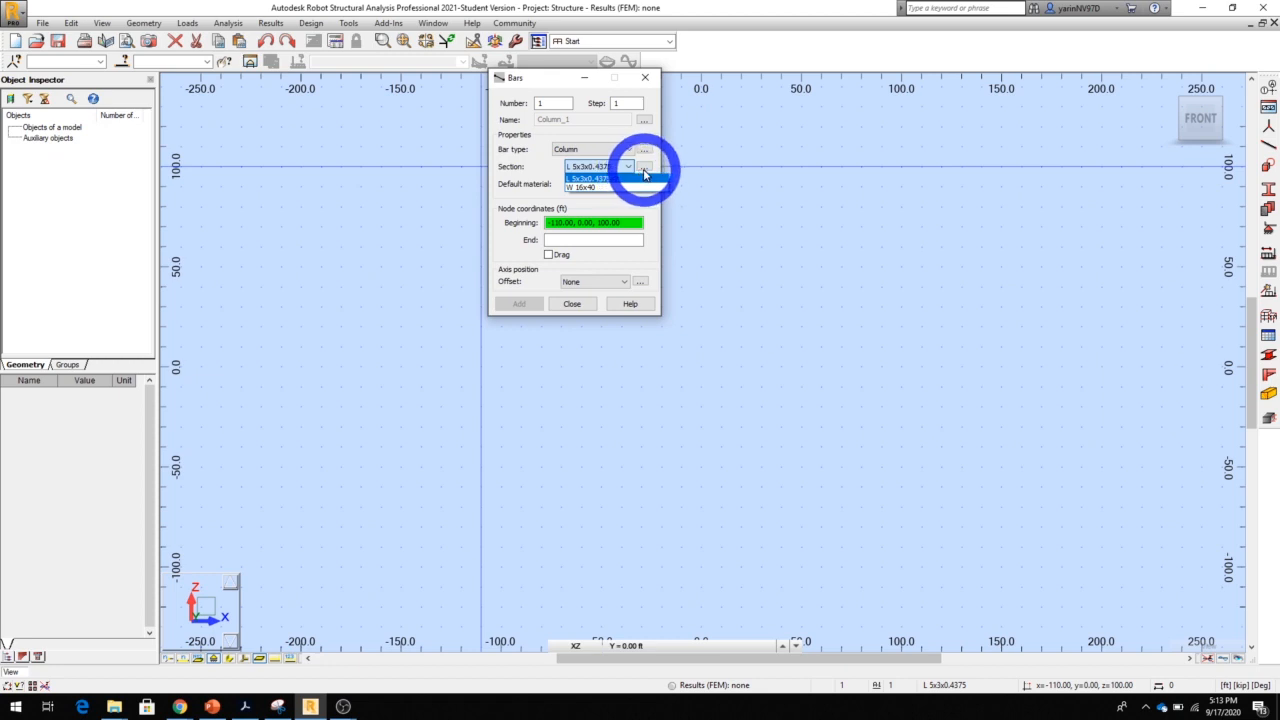
{"action": "left_click", "coordinate": [647, 176]}
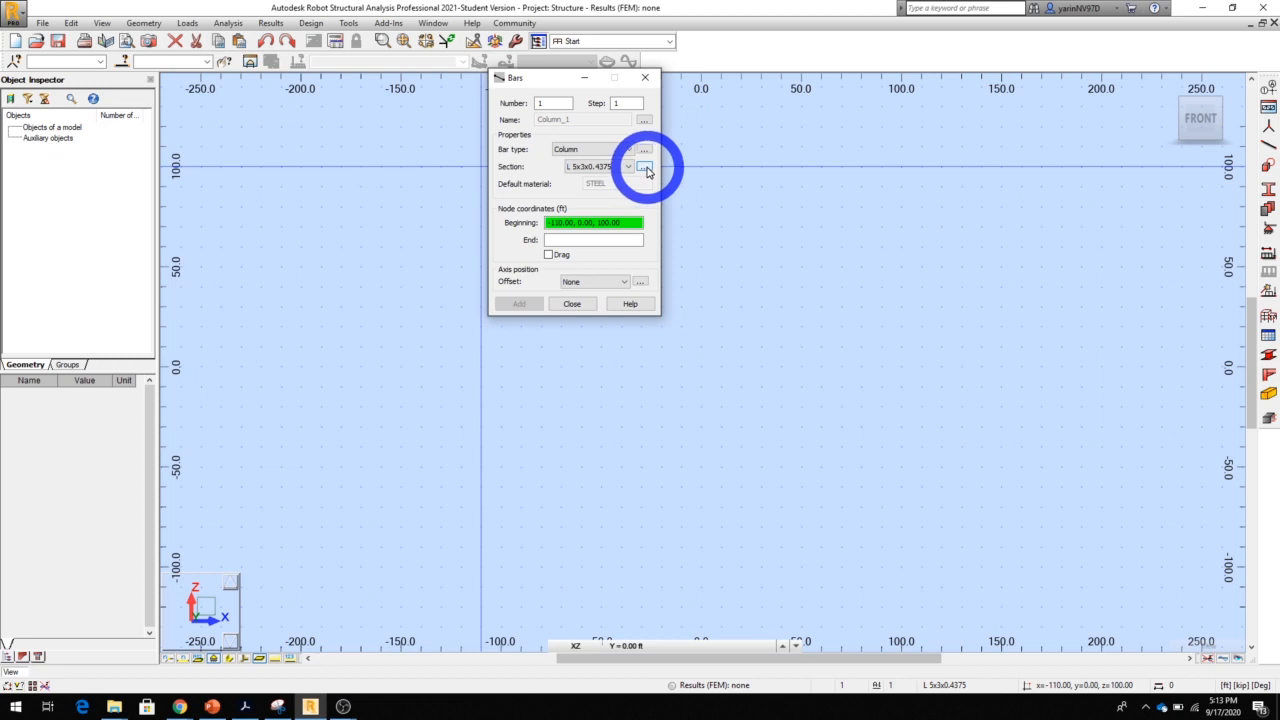
{"action": "left_click", "coordinate": [645, 168]}
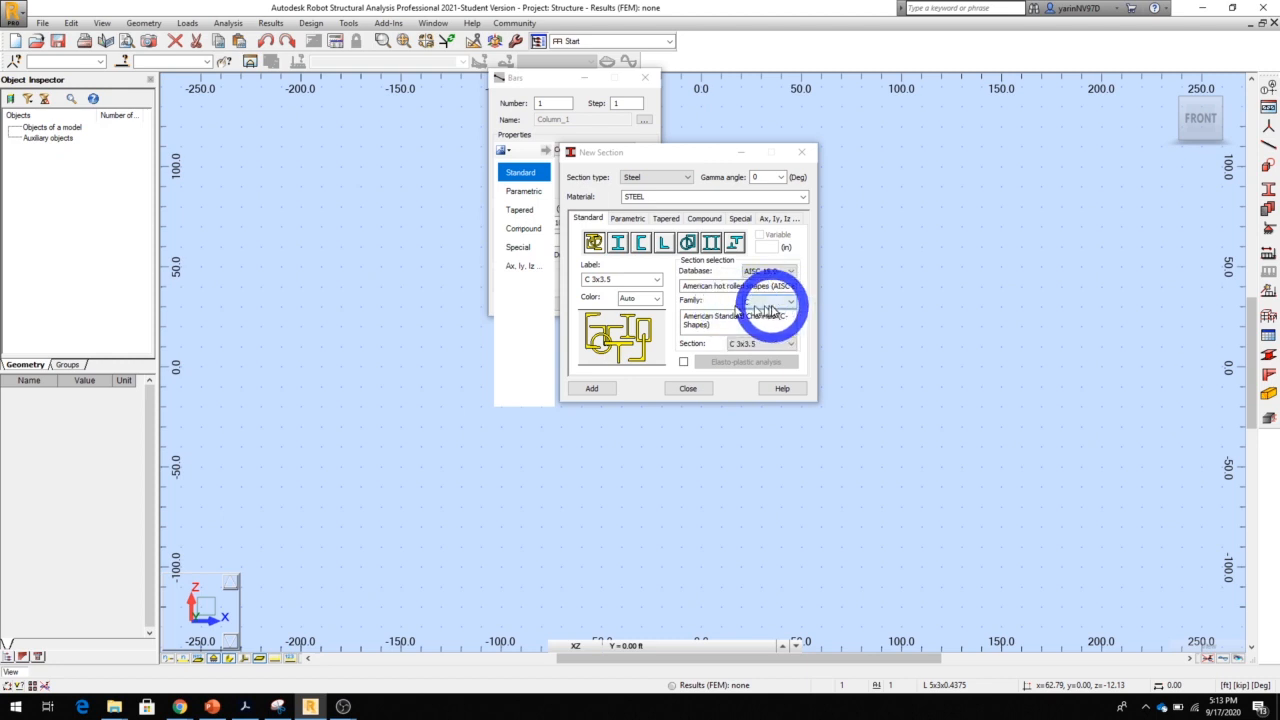
{"action": "left_click", "coordinate": [791, 304]}
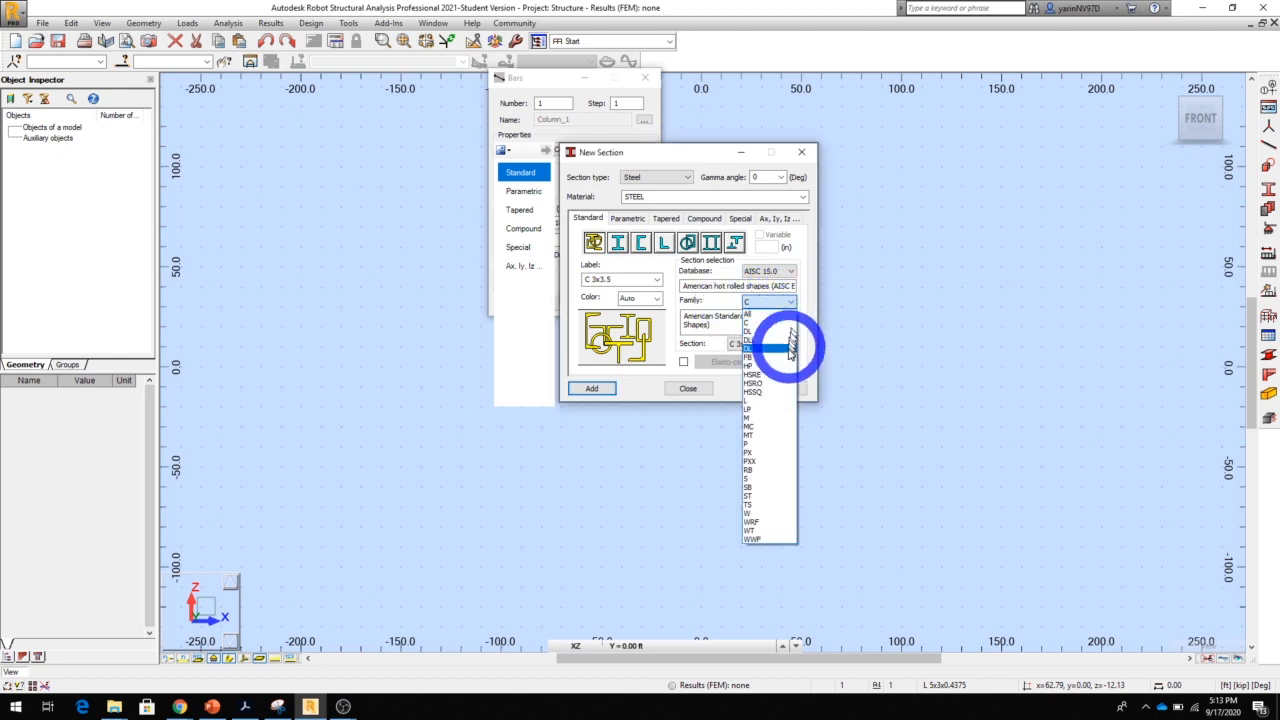
{"action": "left_click", "coordinate": [763, 513]}
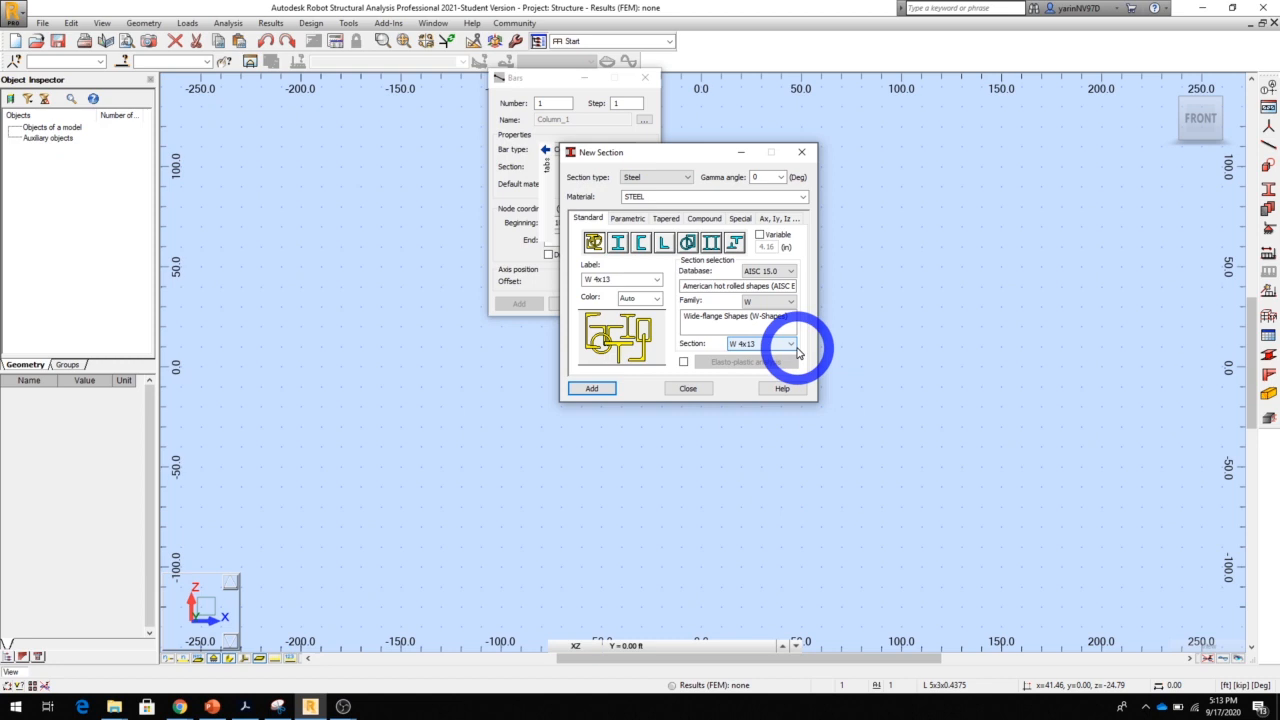
Choose the W 14x211 section, add it as the column's section and close the section definition
{"action": "left_click", "coordinate": [796, 345]}
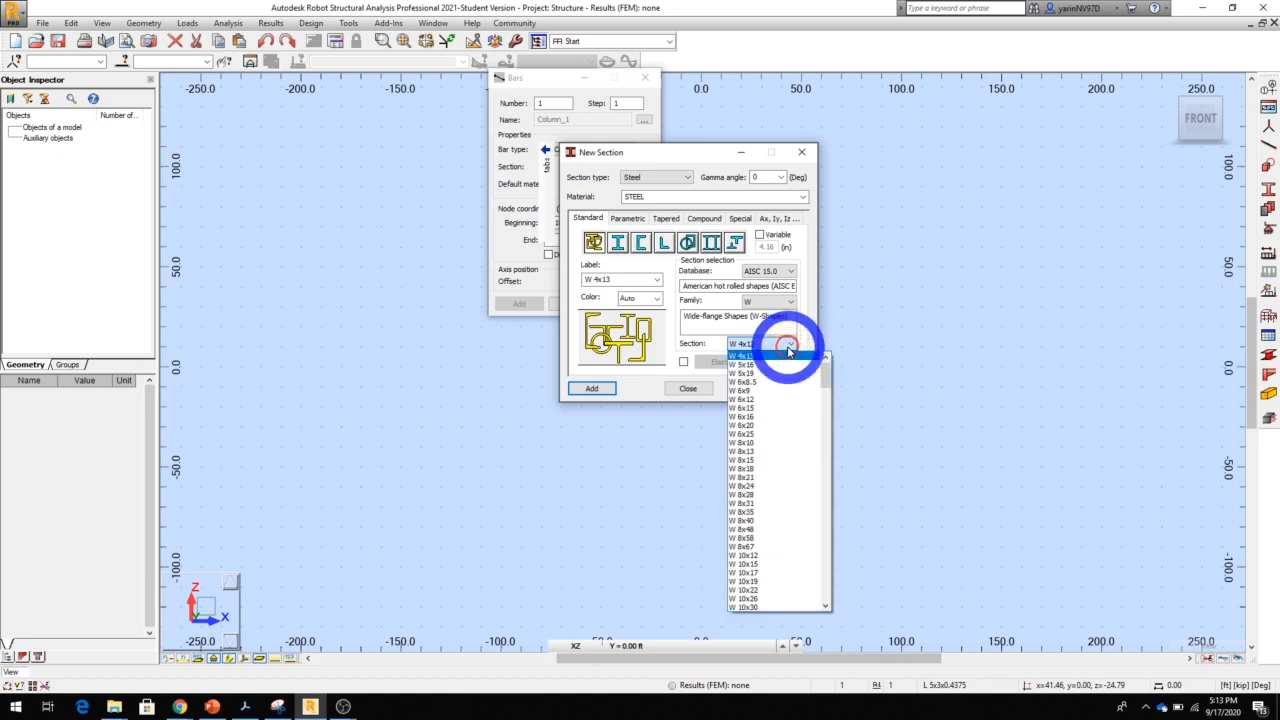
{"action": "scroll", "coordinate": [768, 458], "scroll_direction": "down", "scroll_amount": 4}
{"action": "scroll", "coordinate": [775, 488], "scroll_direction": "down", "scroll_amount": 14}
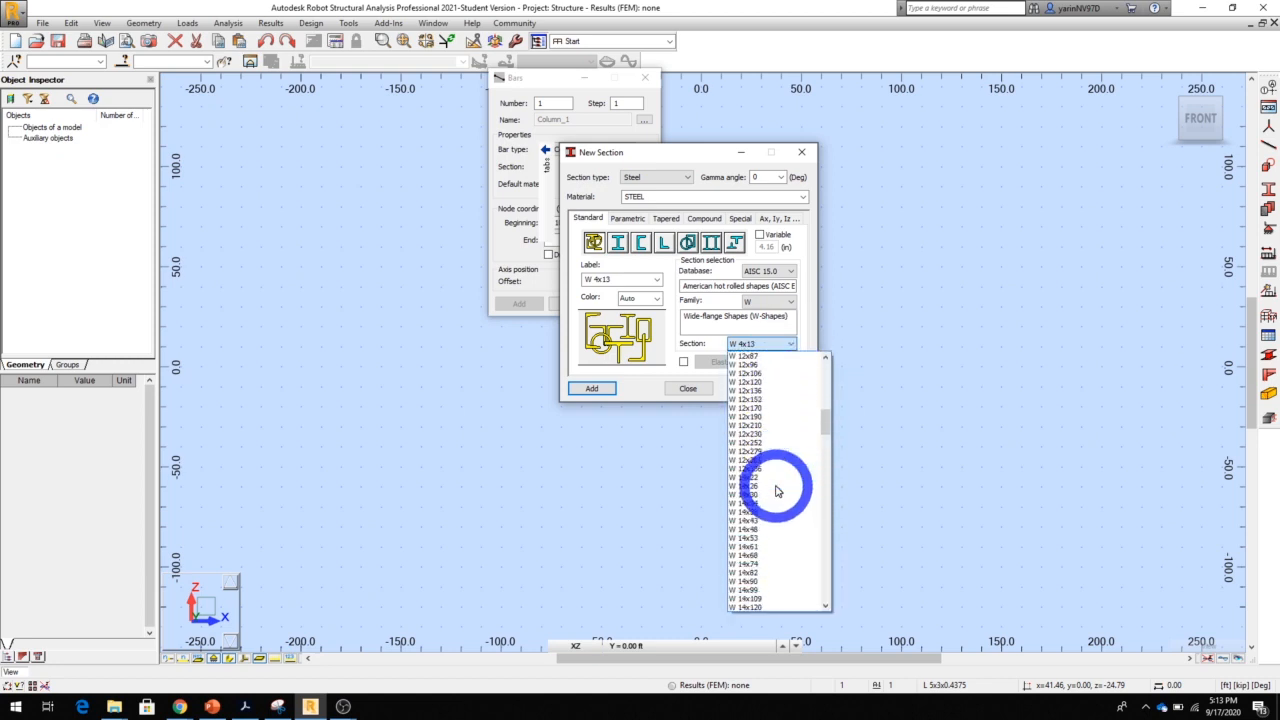
{"action": "scroll", "coordinate": [786, 572], "scroll_direction": "down", "scroll_amount": 5}
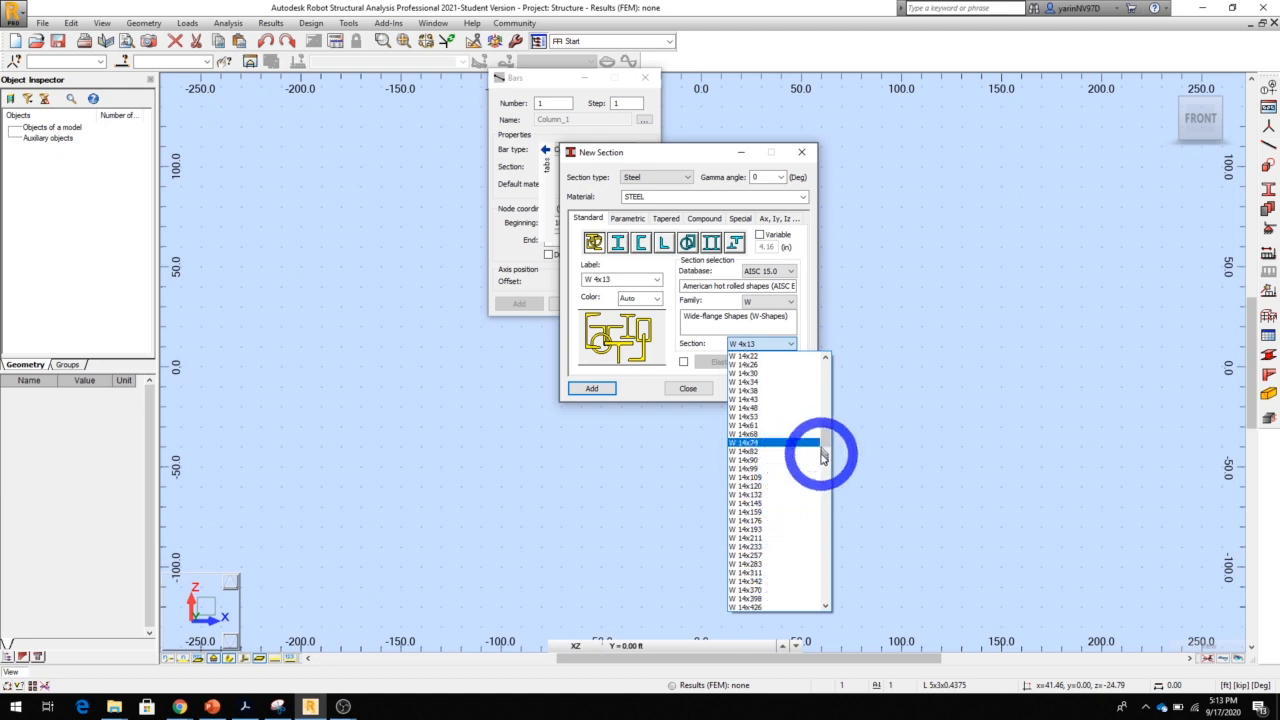
{"action": "left_click", "coordinate": [748, 538]}
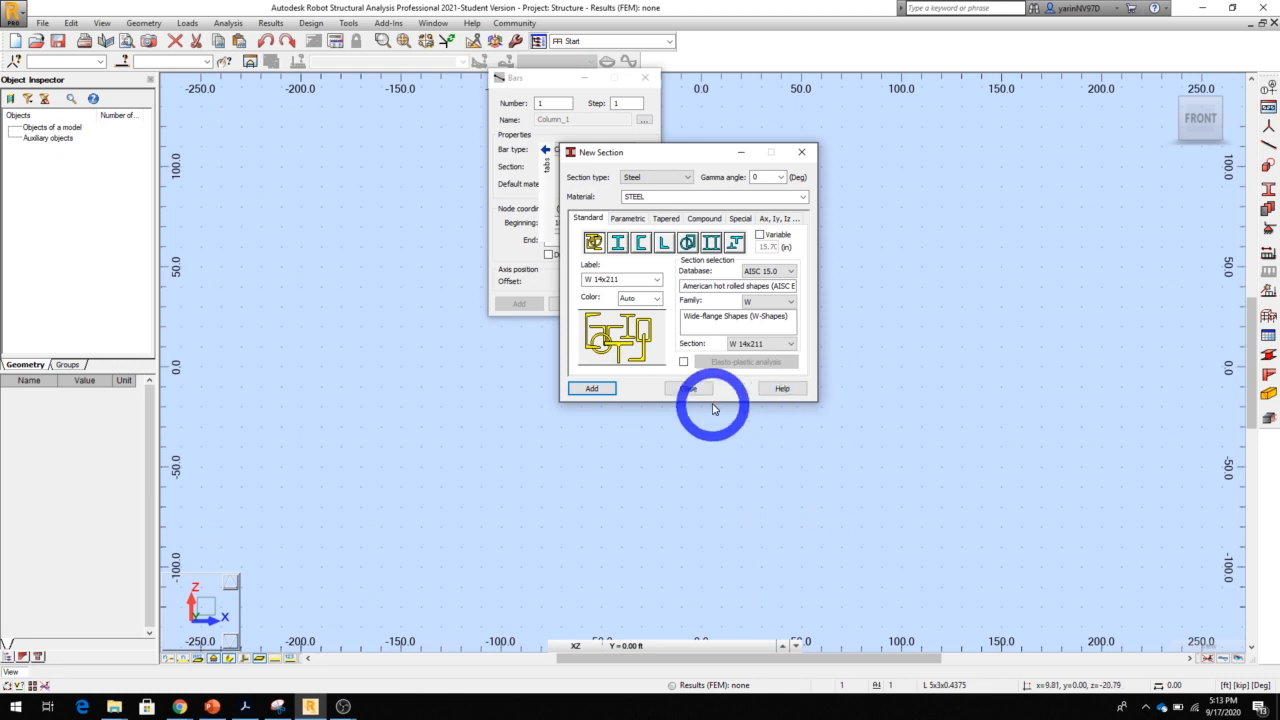
{"action": "left_click", "coordinate": [594, 389]}
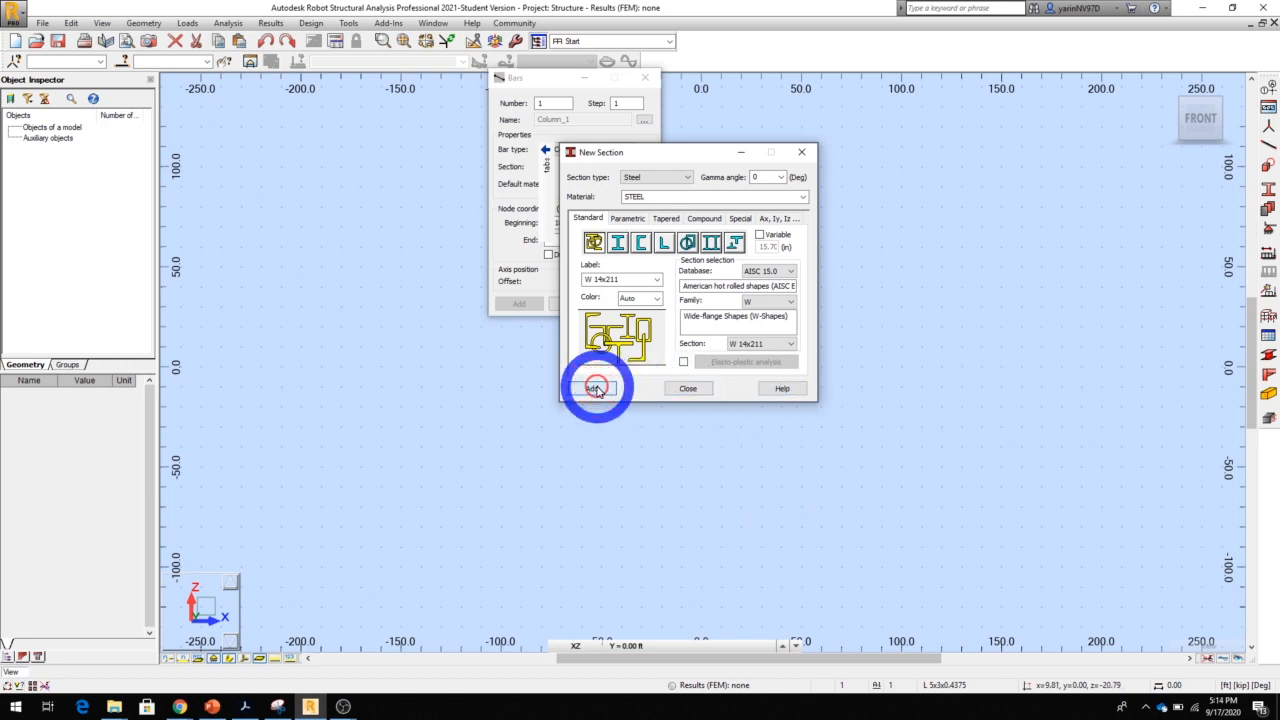
{"action": "left_click_drag", "start_coordinate": [631, 157], "coordinate": [932, 152]}
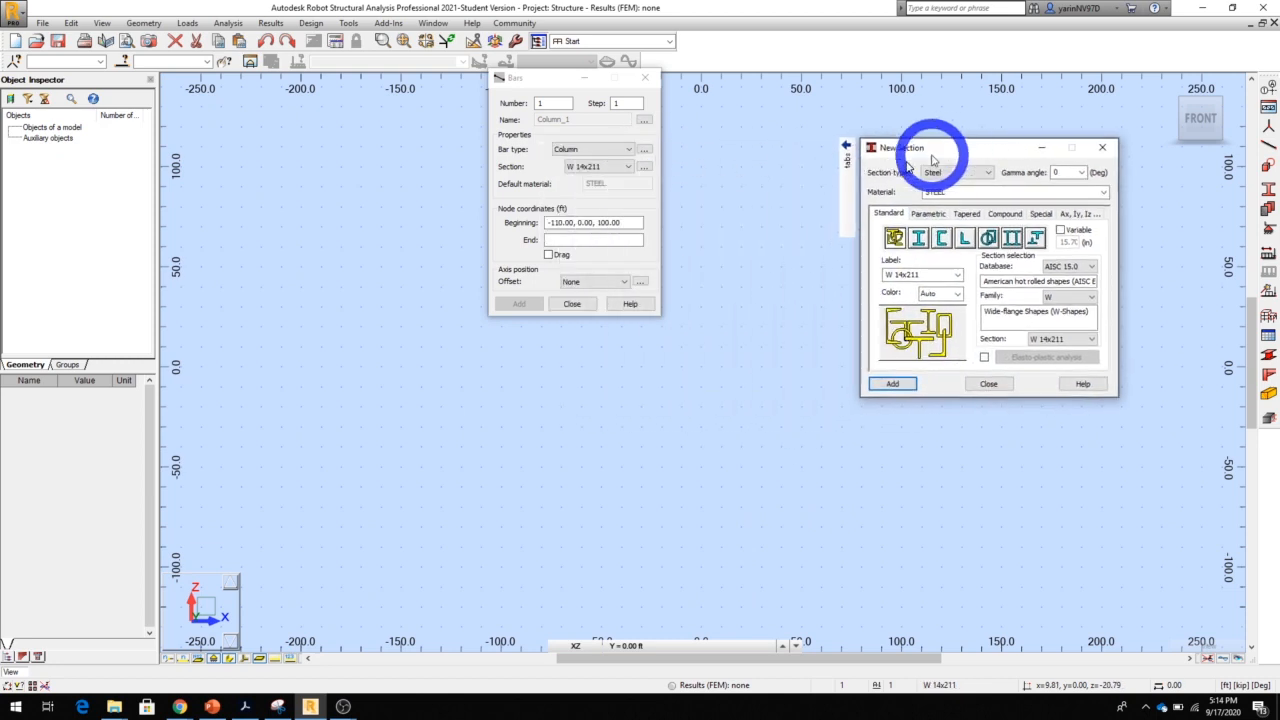
{"action": "left_click", "coordinate": [988, 385]}
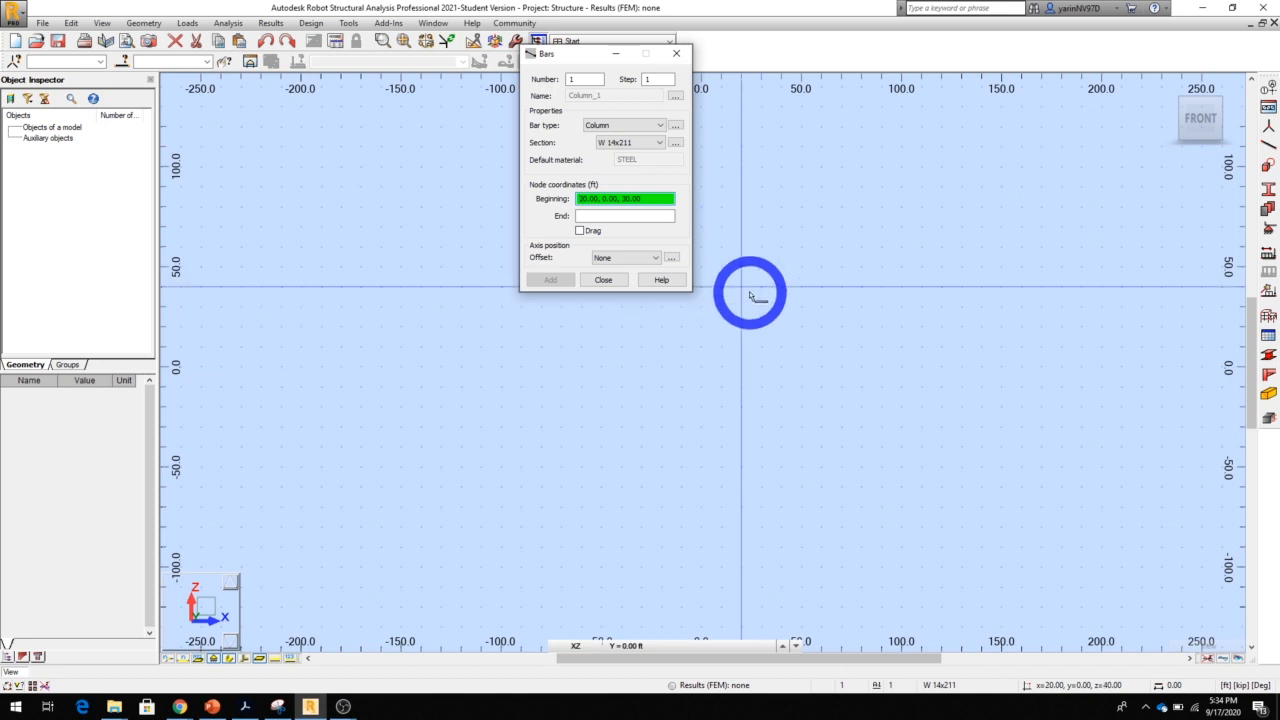
Add the first column of the frame from (0, 0, 0) to (0, 0, 10) ft
{"action": "left_click_drag", "start_coordinate": [589, 62], "coordinate": [421, 54]}
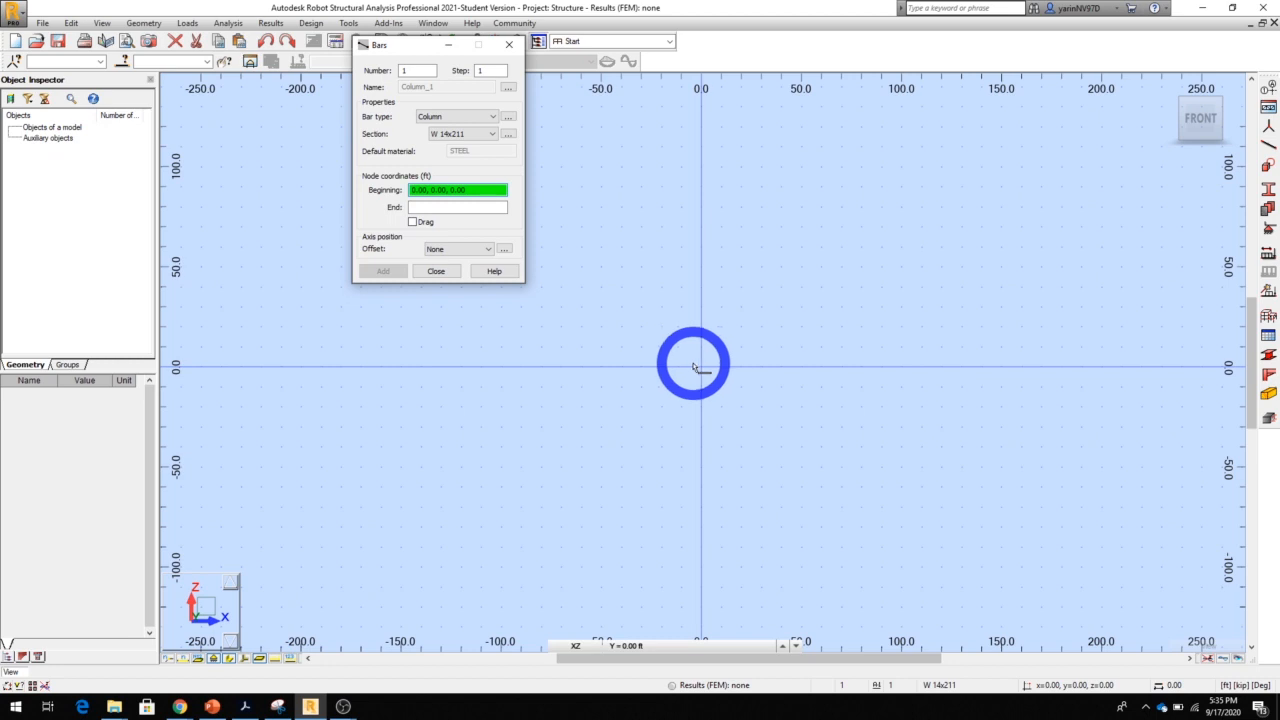
{"action": "left_click", "coordinate": [693, 367]}
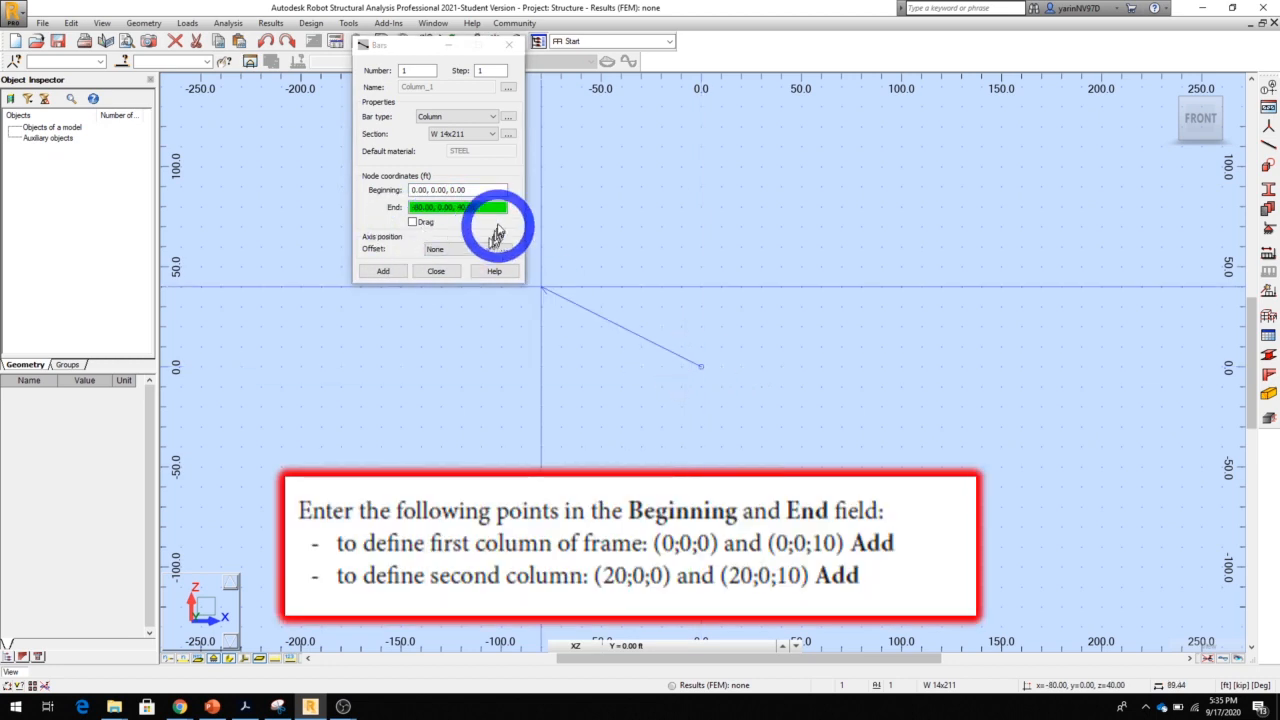
{"action": "left_click", "coordinate": [489, 208]}
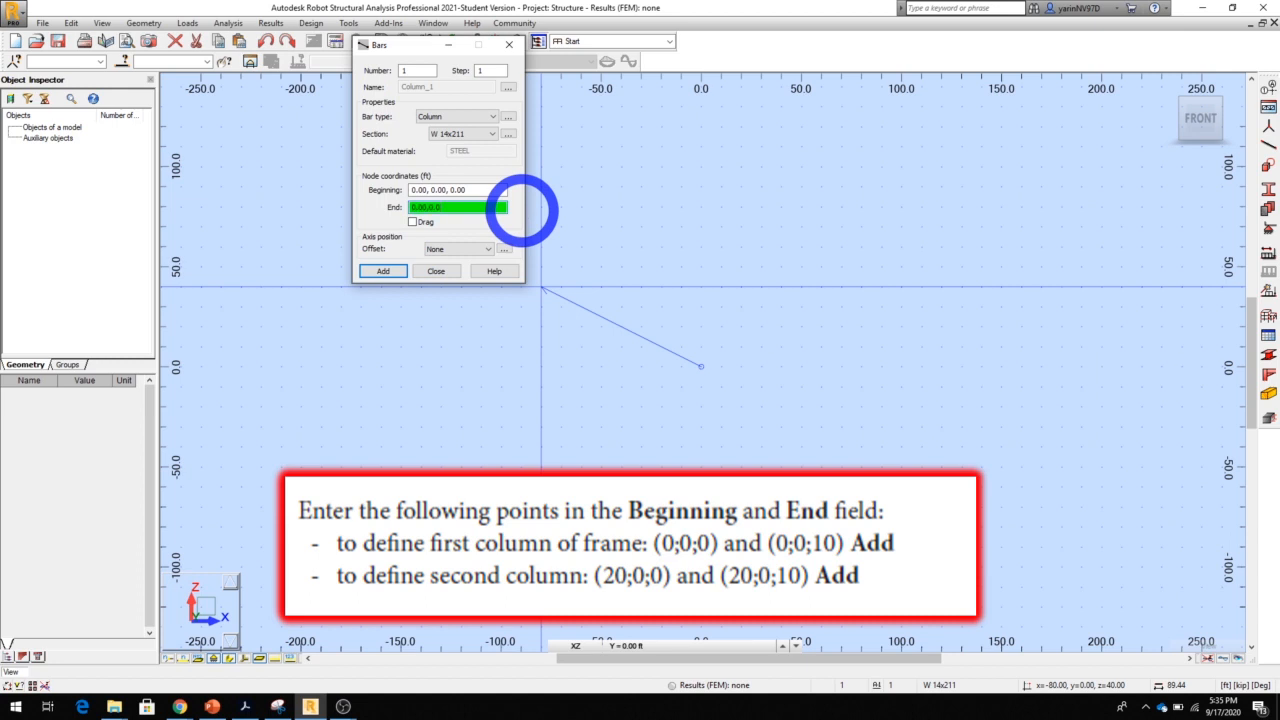
{"action": "type", "text": "10"}
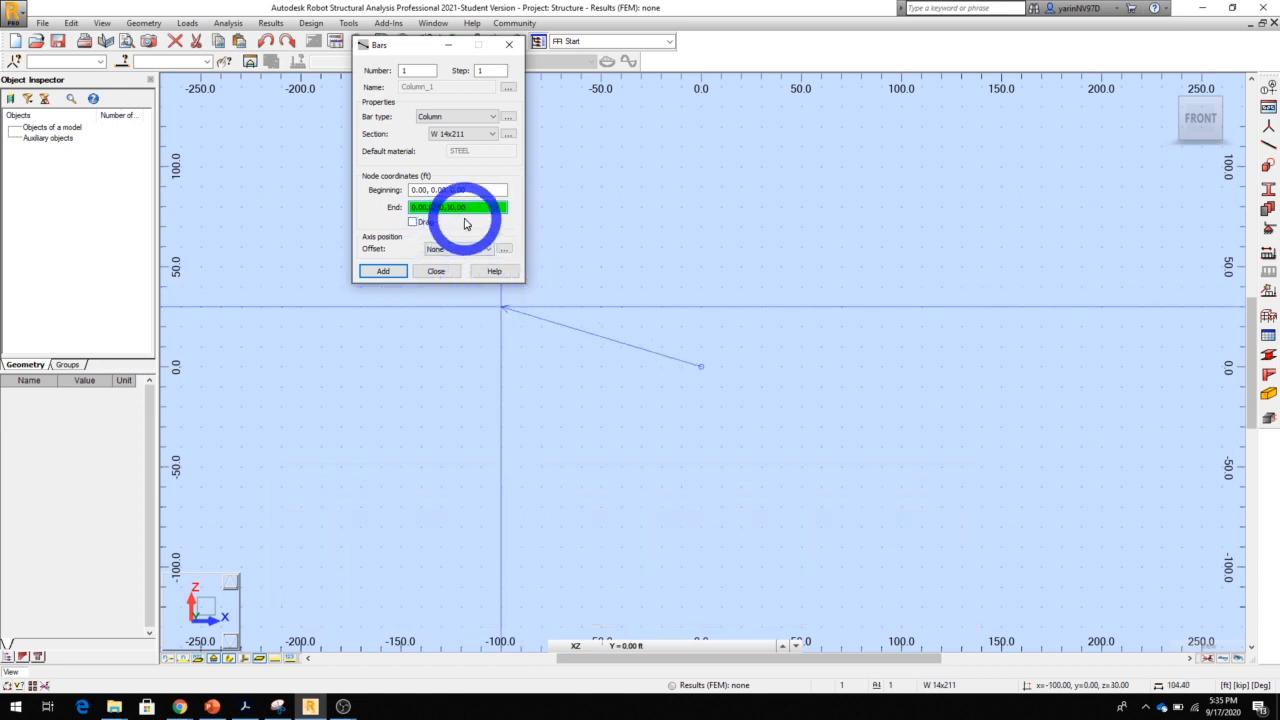
{"action": "left_click", "coordinate": [388, 272]}
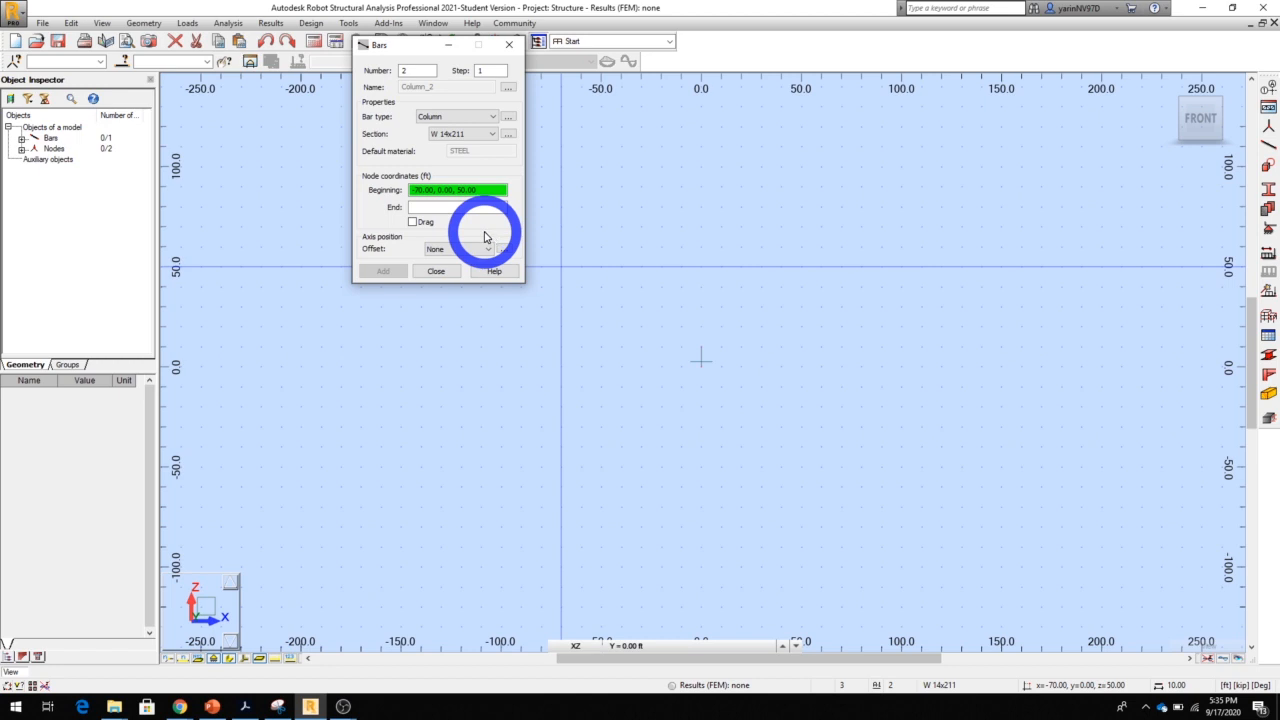
Add the second column of the frame from (20, 0, 0) to (20, 0, 10) ft
{"action": "scroll", "coordinate": [623, 363], "scroll_direction": "up", "scroll_amount": 5}
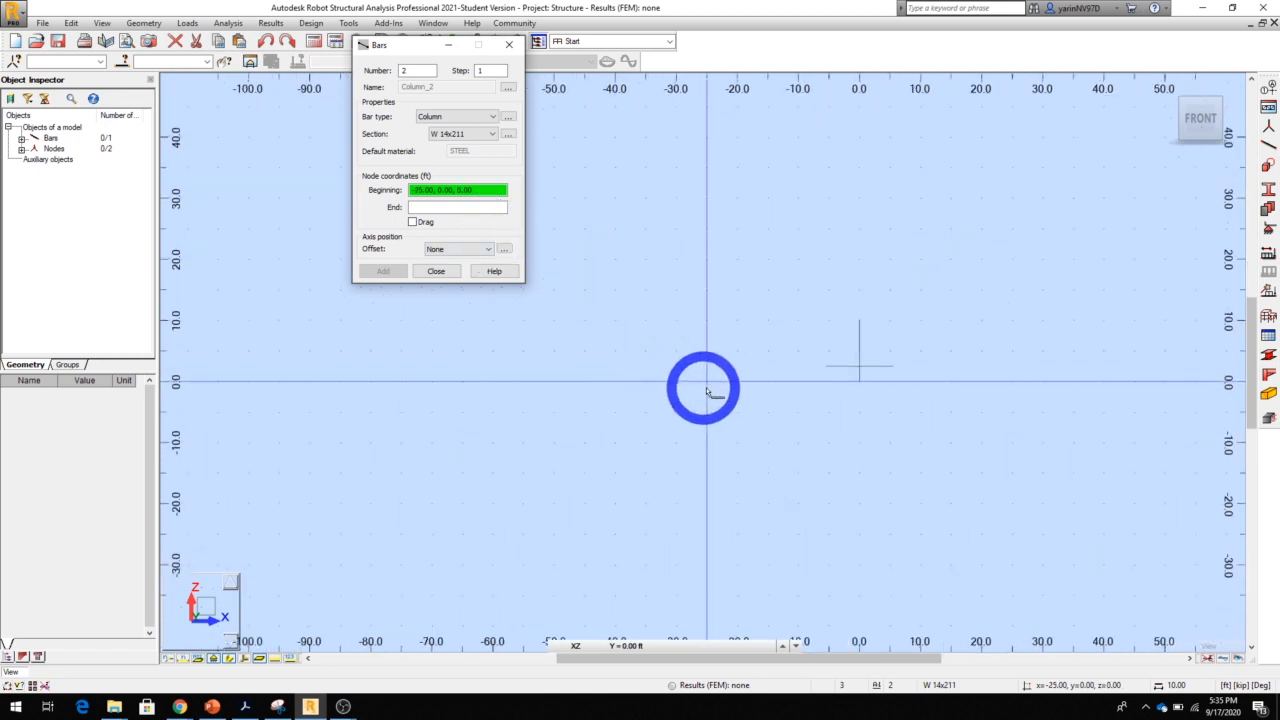
{"action": "middle_click_drag", "start_coordinate": [768, 375], "coordinate": [594, 367]}
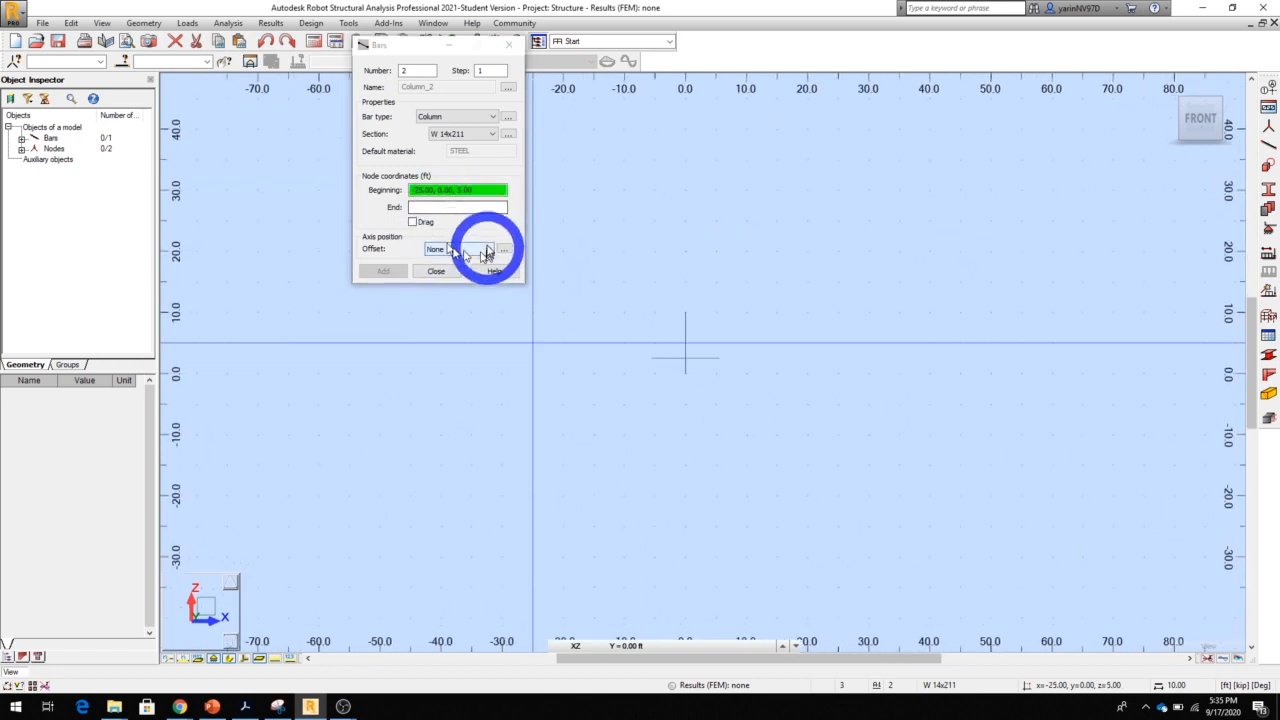
{"action": "left_click", "coordinate": [450, 206]}
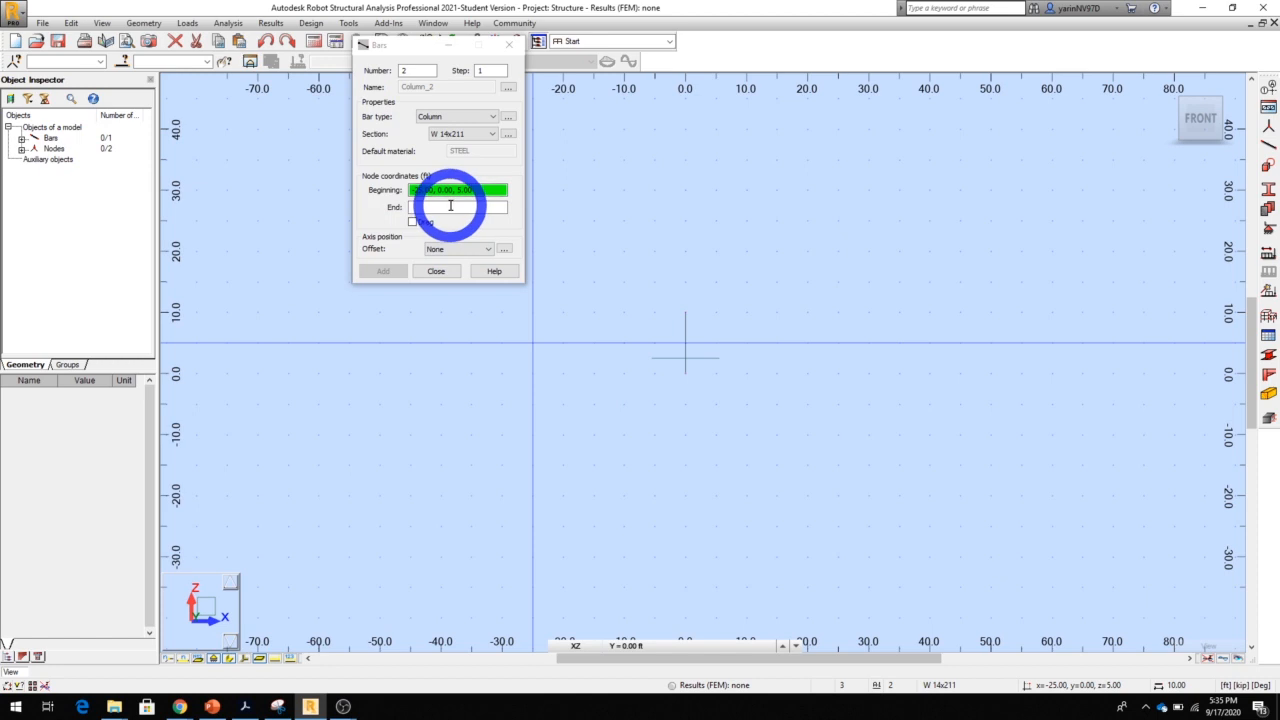
{"action": "left_click", "coordinate": [482, 190]}
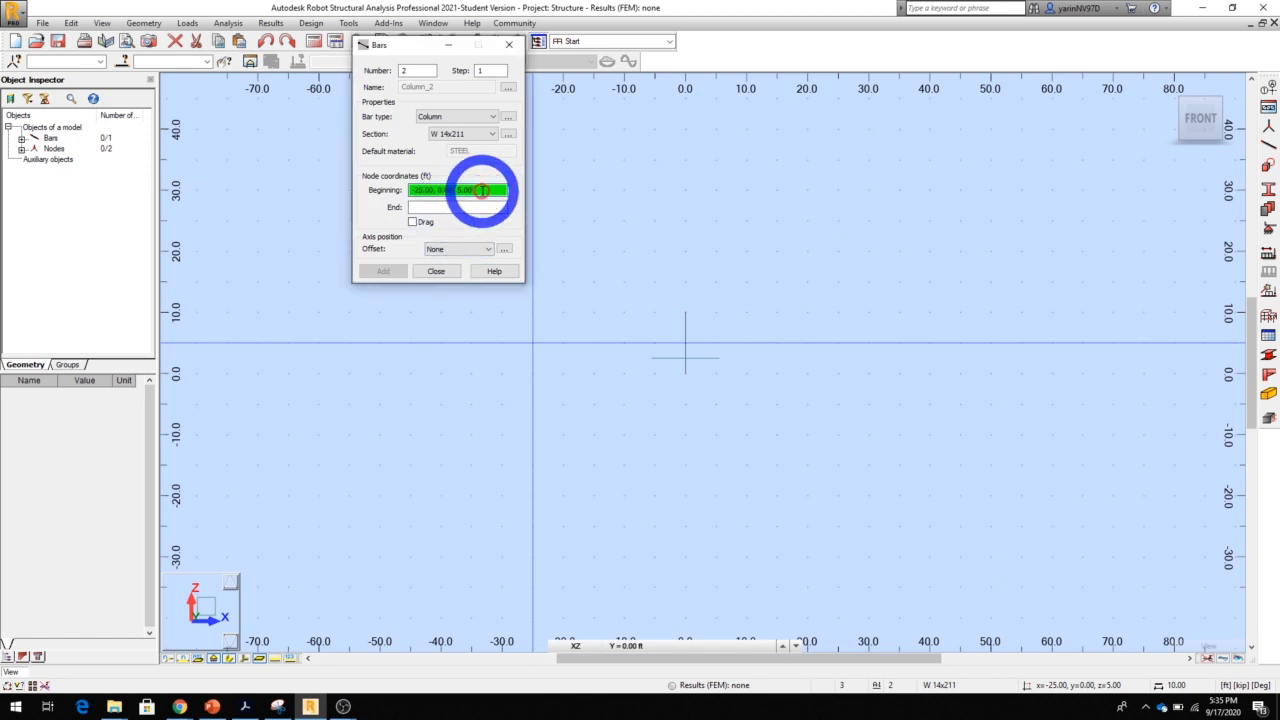
{"action": "left_click_drag", "start_coordinate": [482, 190], "coordinate": [400, 190]}
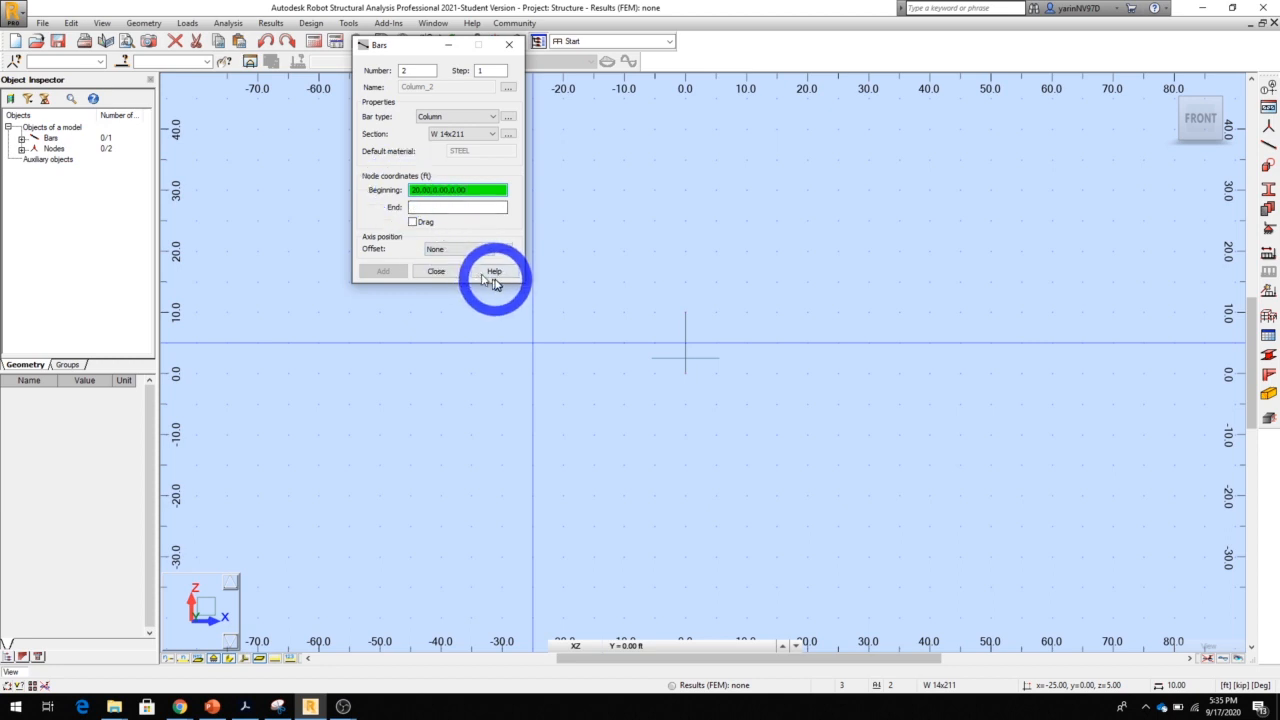
{"action": "left_click", "coordinate": [440, 207]}
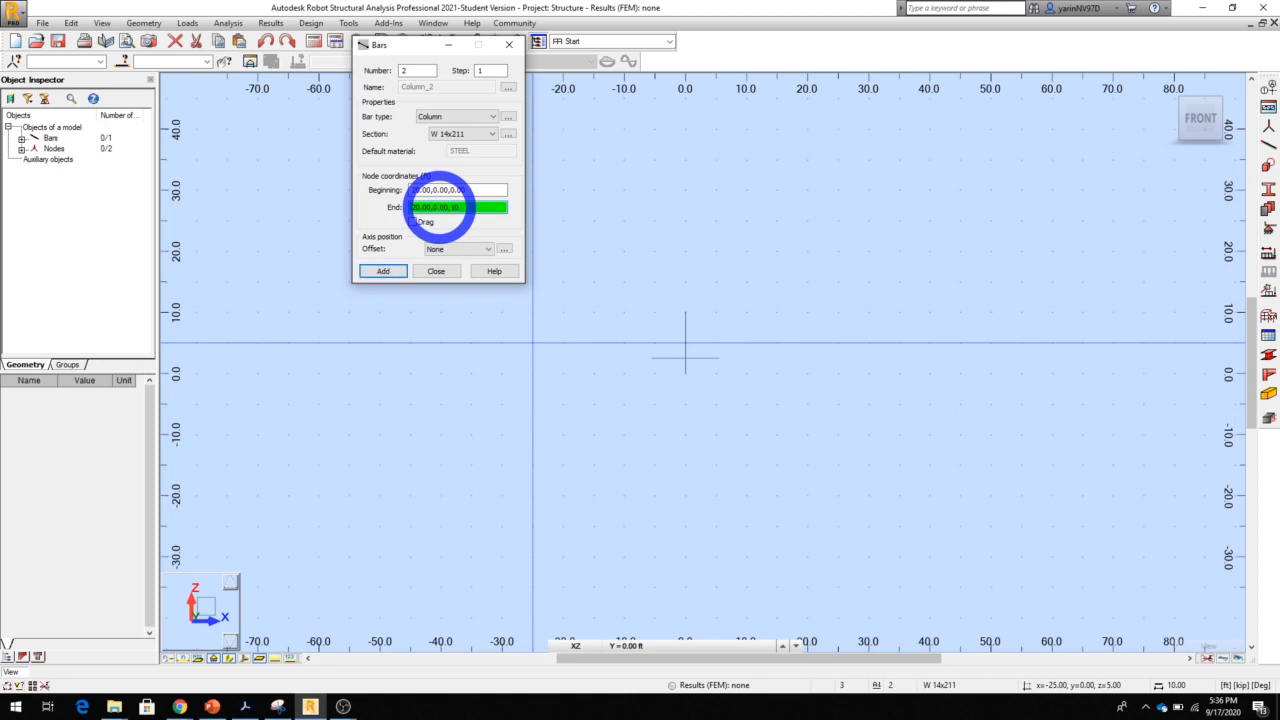
{"action": "left_click", "coordinate": [386, 271]}
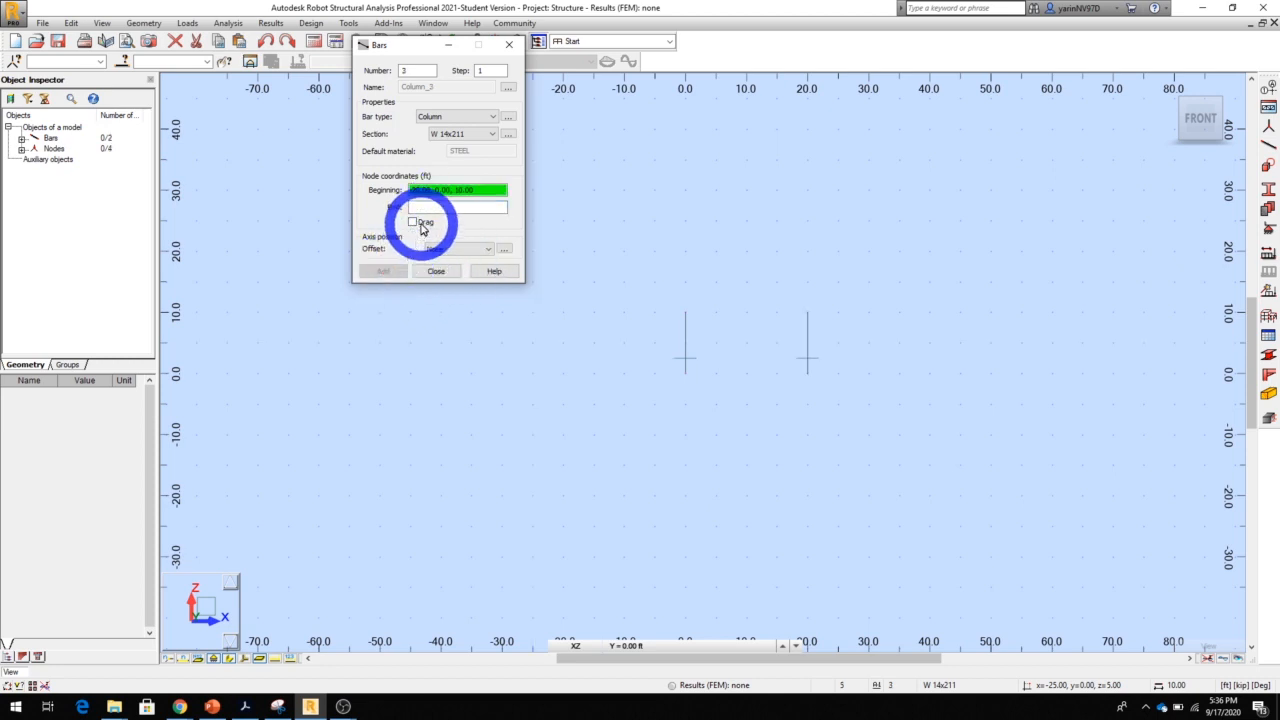
{"action": "scroll", "coordinate": [816, 348], "scroll_direction": "up", "scroll_amount": 3}
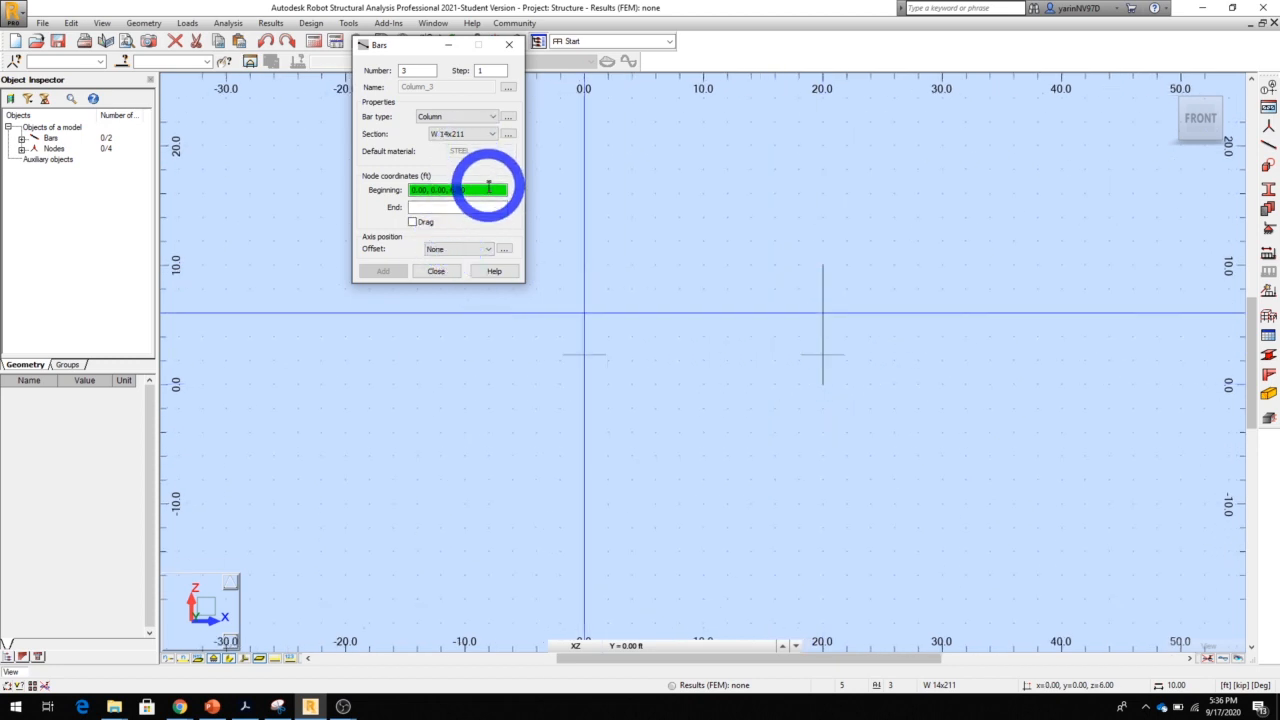
{"action": "scroll", "coordinate": [583, 250], "scroll_direction": "down", "scroll_amount": 1}
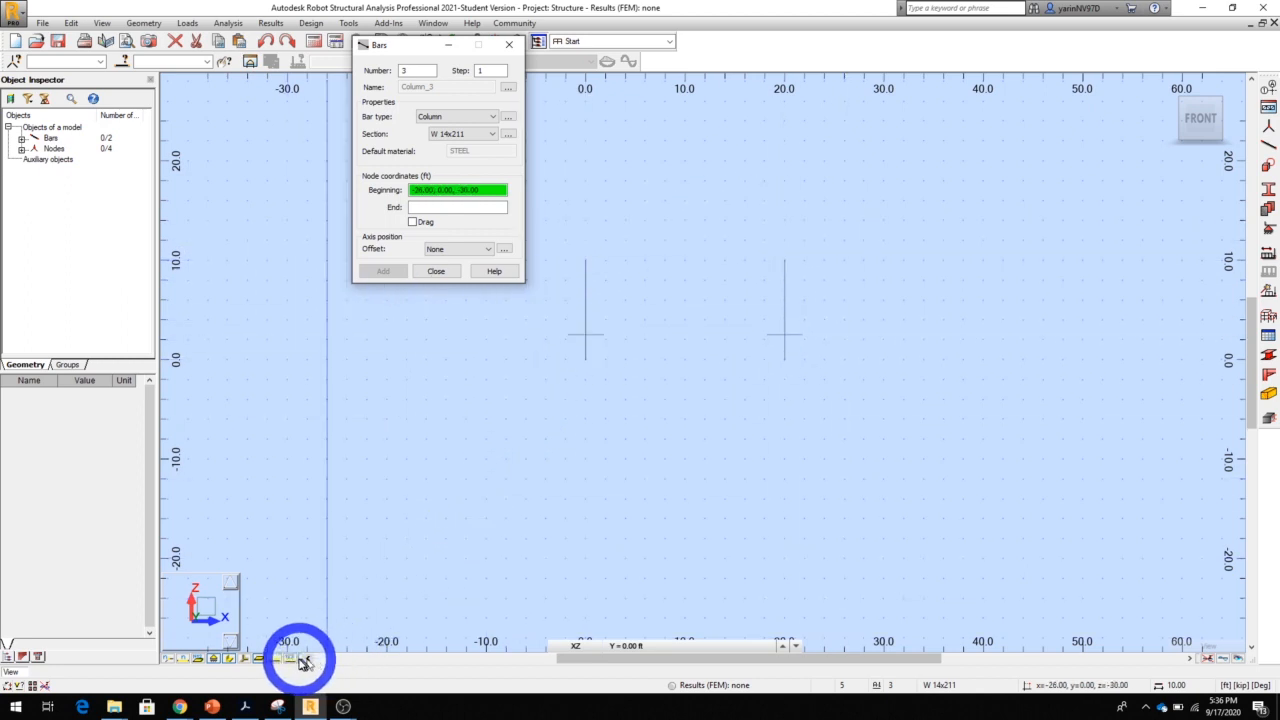
Turn on the section shapes display and add a W 14x211 beam from (0, 0, 10) to (20, 0, 10) ft
{"action": "left_click", "coordinate": [230, 659]}
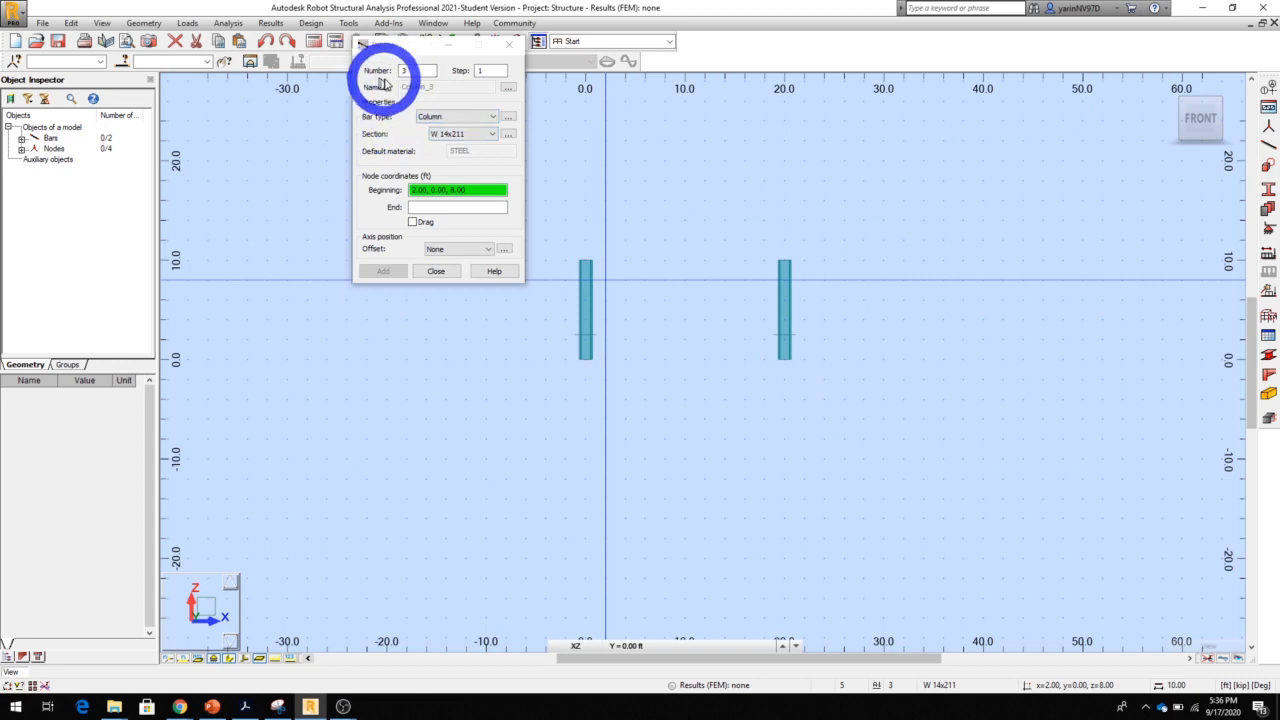
{"action": "left_click", "coordinate": [492, 117]}
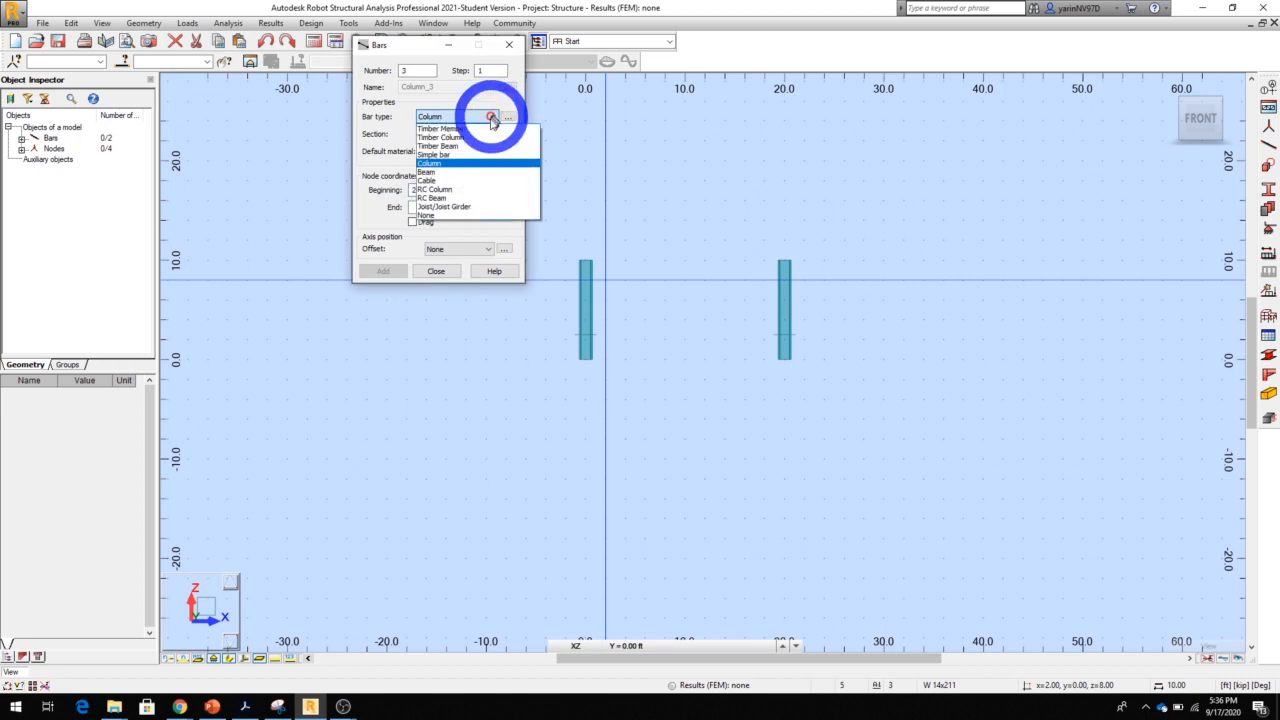
{"action": "left_click", "coordinate": [471, 172]}
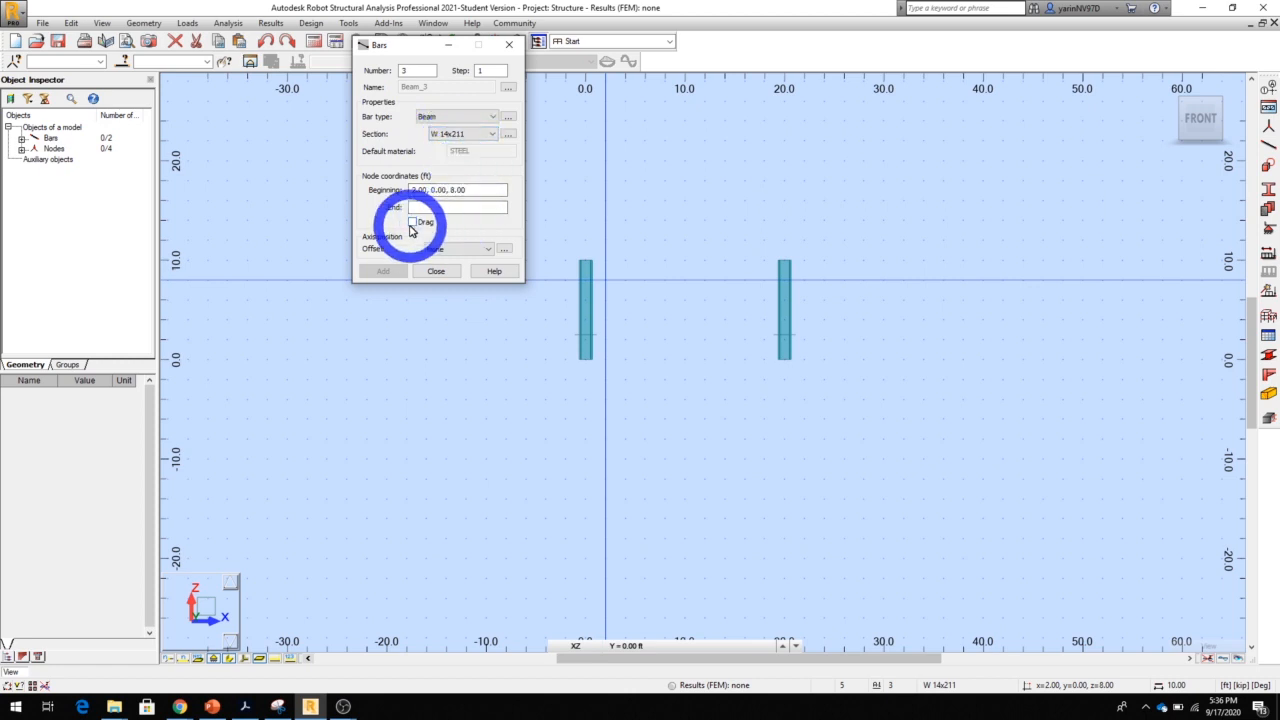
{"action": "left_click", "coordinate": [463, 190]}
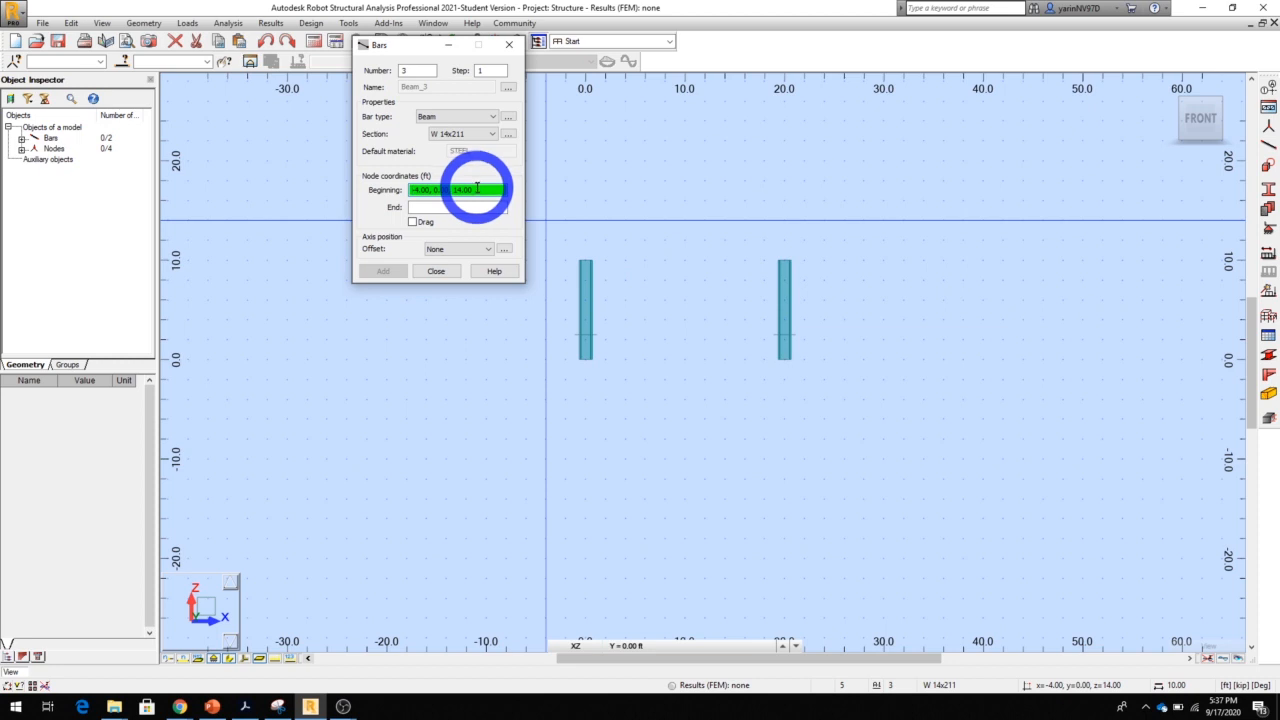
{"action": "left_click", "coordinate": [585, 262]}
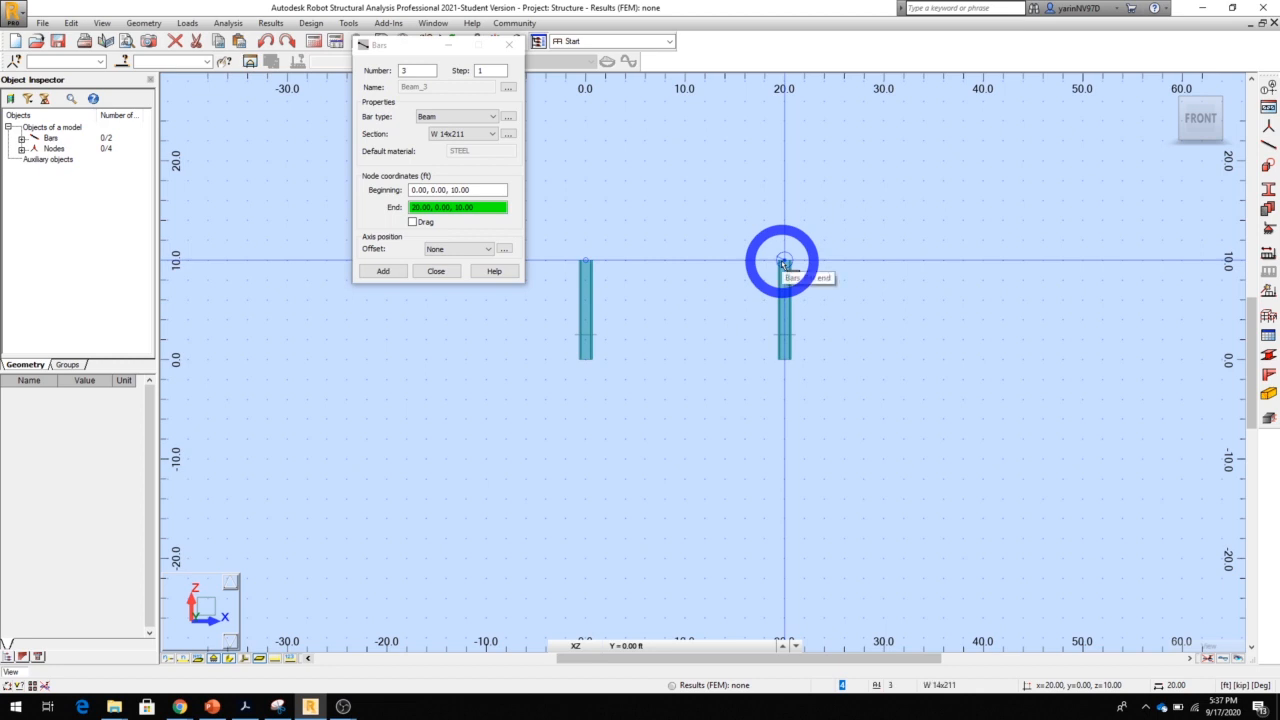
{"action": "left_click", "coordinate": [784, 262]}
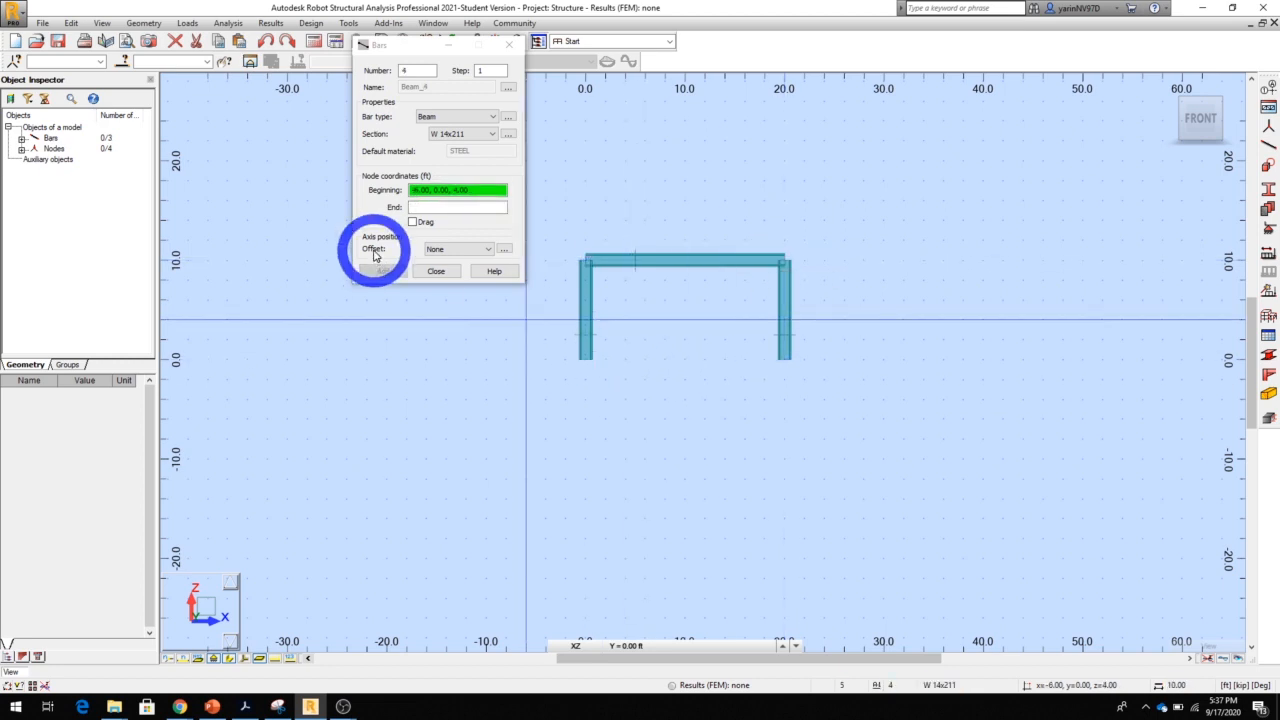
{"action": "left_click", "coordinate": [436, 272]}
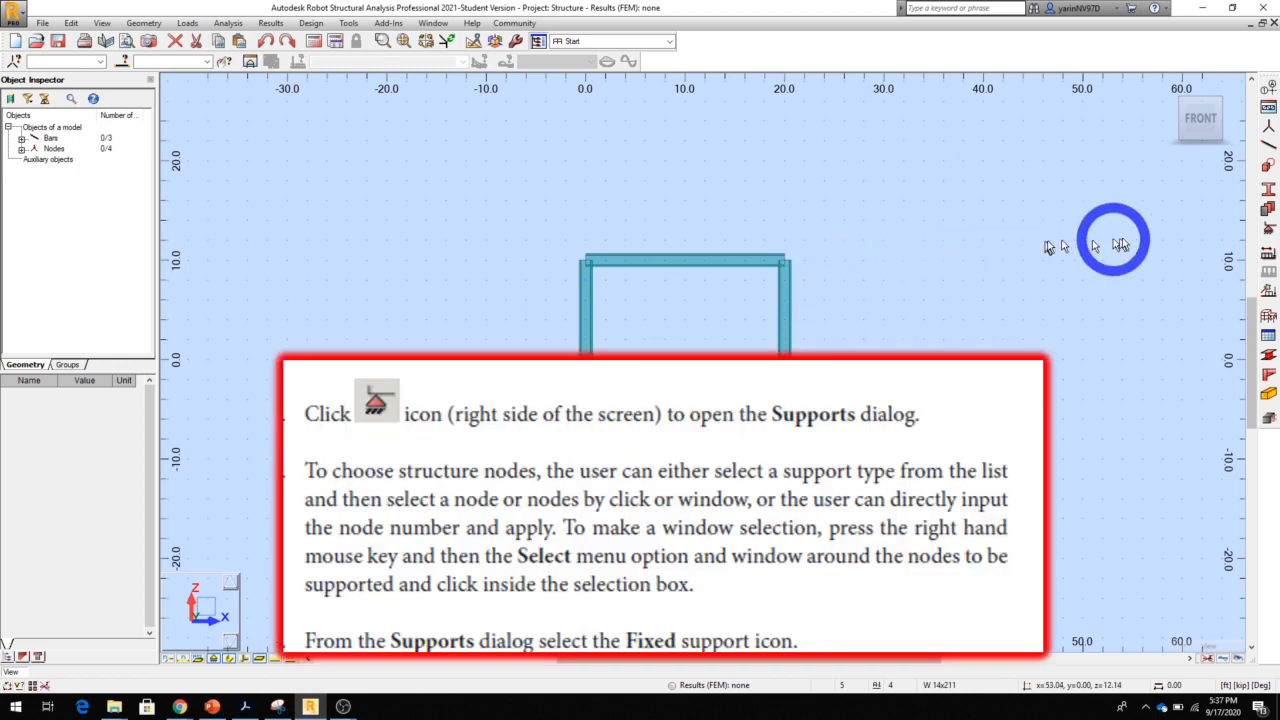
Assign fixed supports to the base nodes of both columns
{"action": "left_click", "coordinate": [1266, 229]}
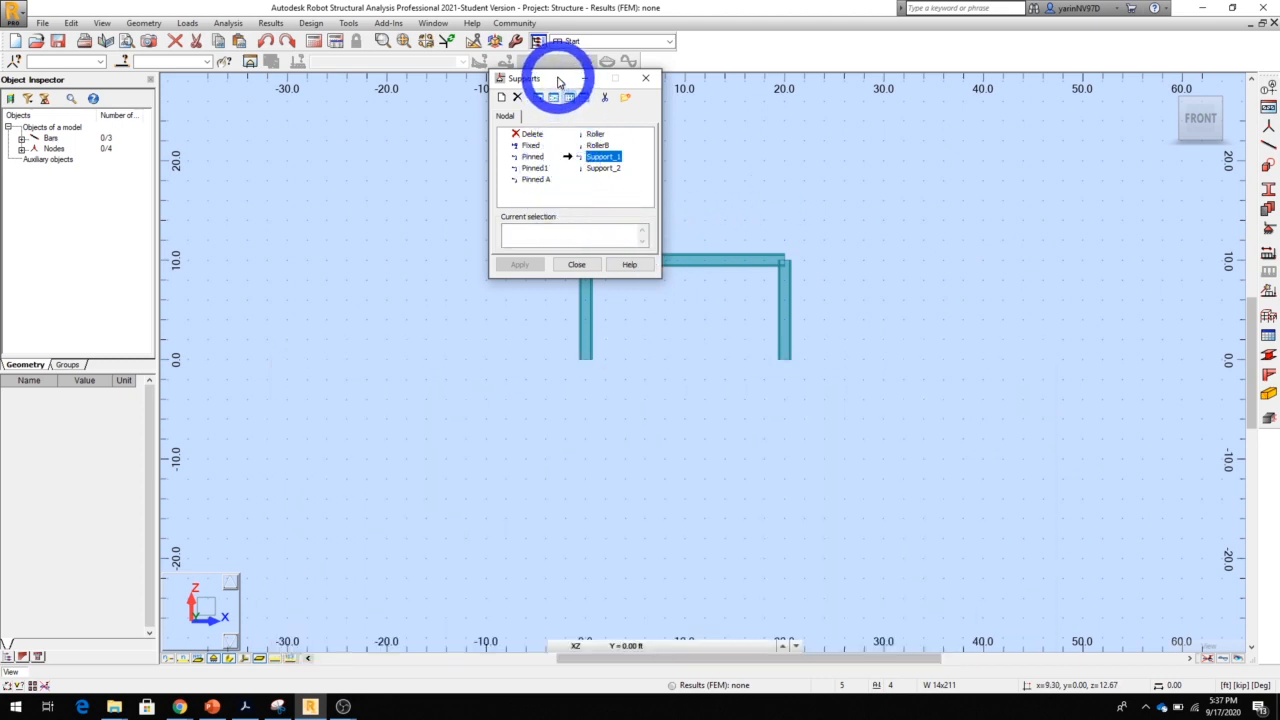
{"action": "left_click_drag", "start_coordinate": [559, 81], "coordinate": [392, 78]}
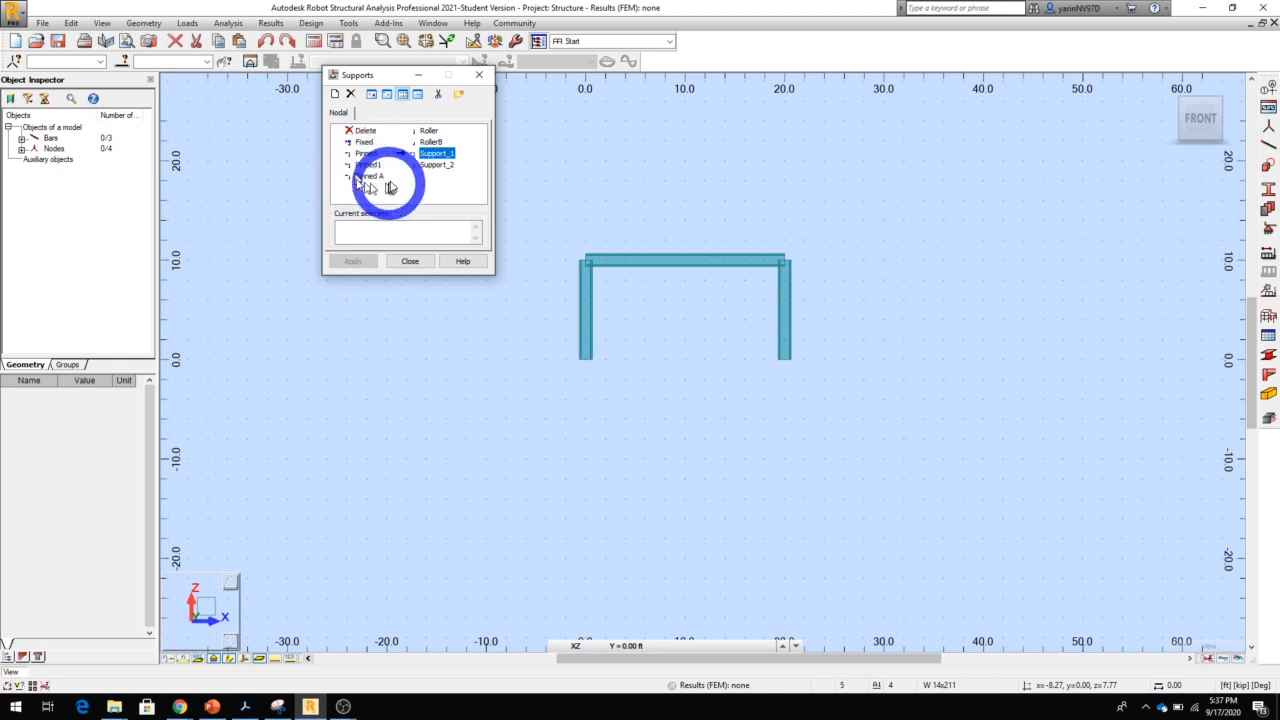
{"action": "left_click", "coordinate": [337, 98]}
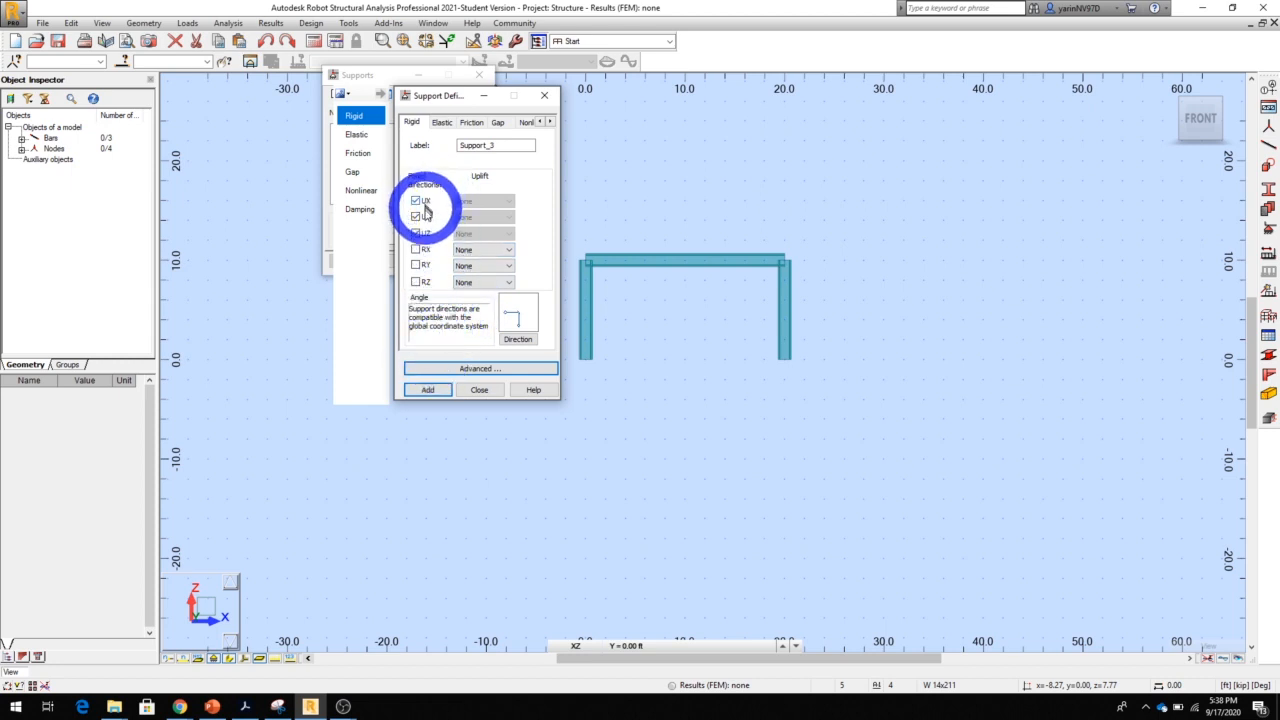
{"action": "left_click", "coordinate": [477, 390]}
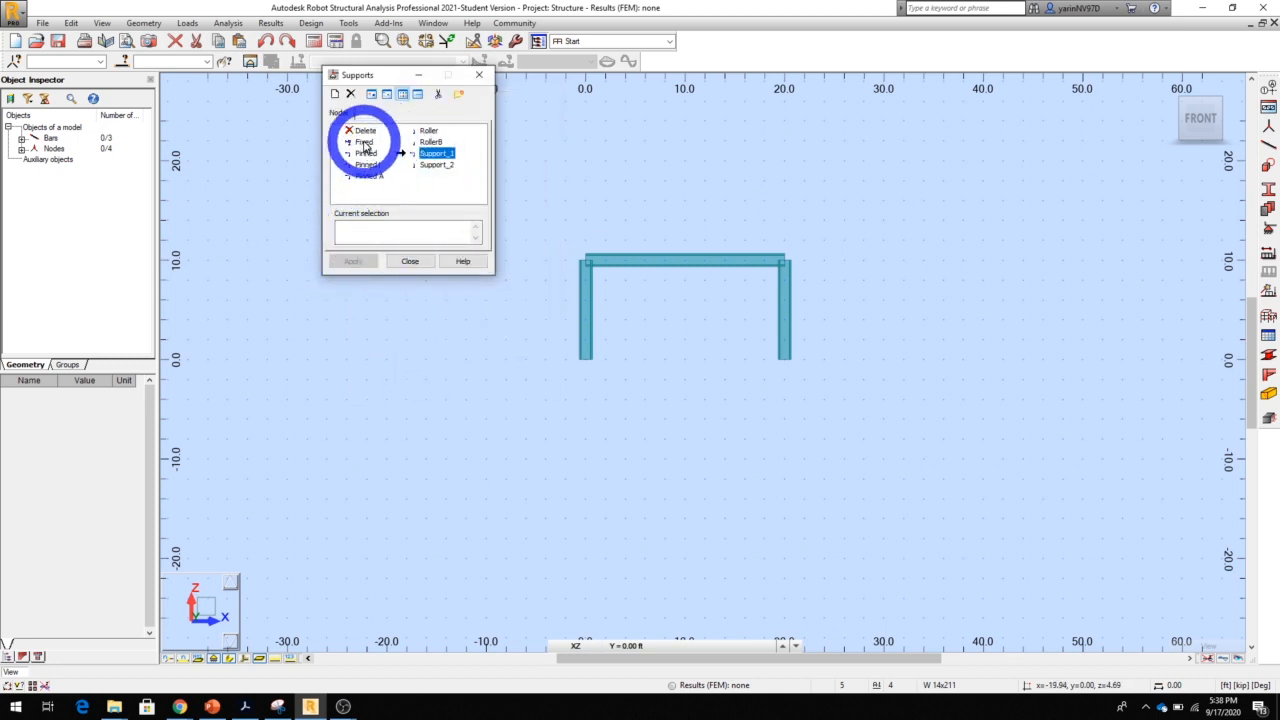
{"action": "left_click", "coordinate": [587, 362]}
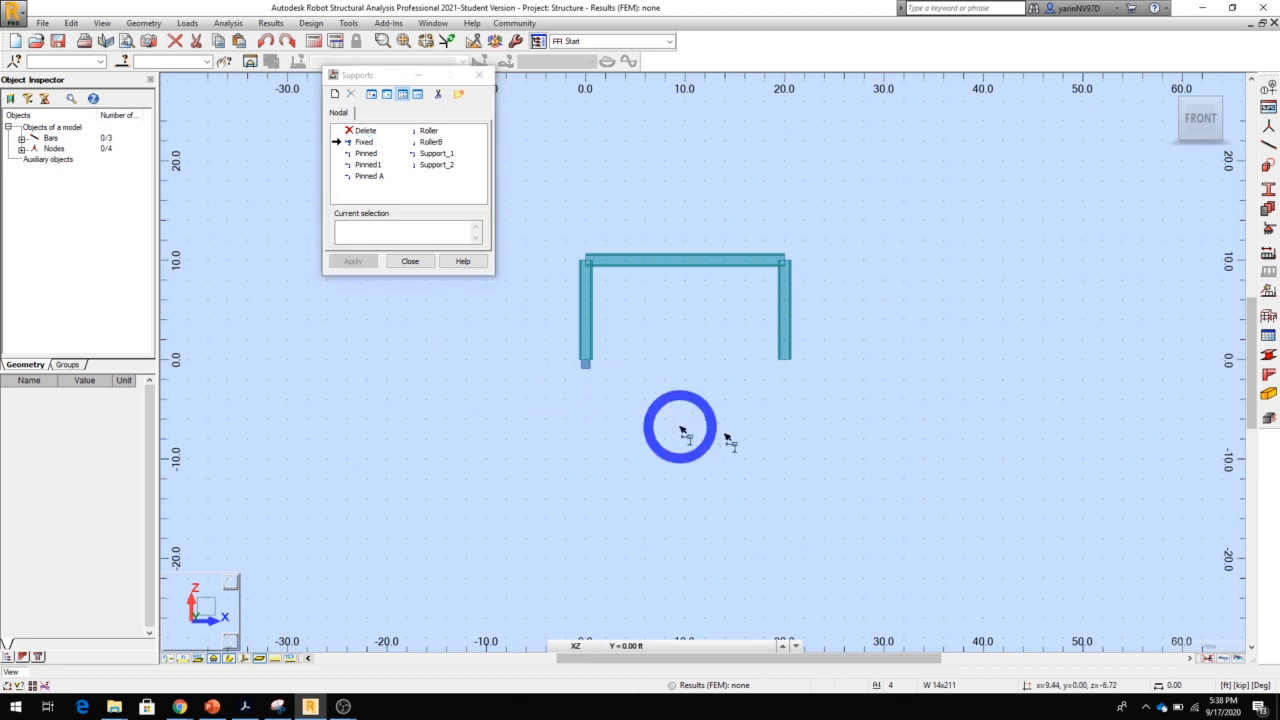
{"action": "left_click", "coordinate": [783, 360]}
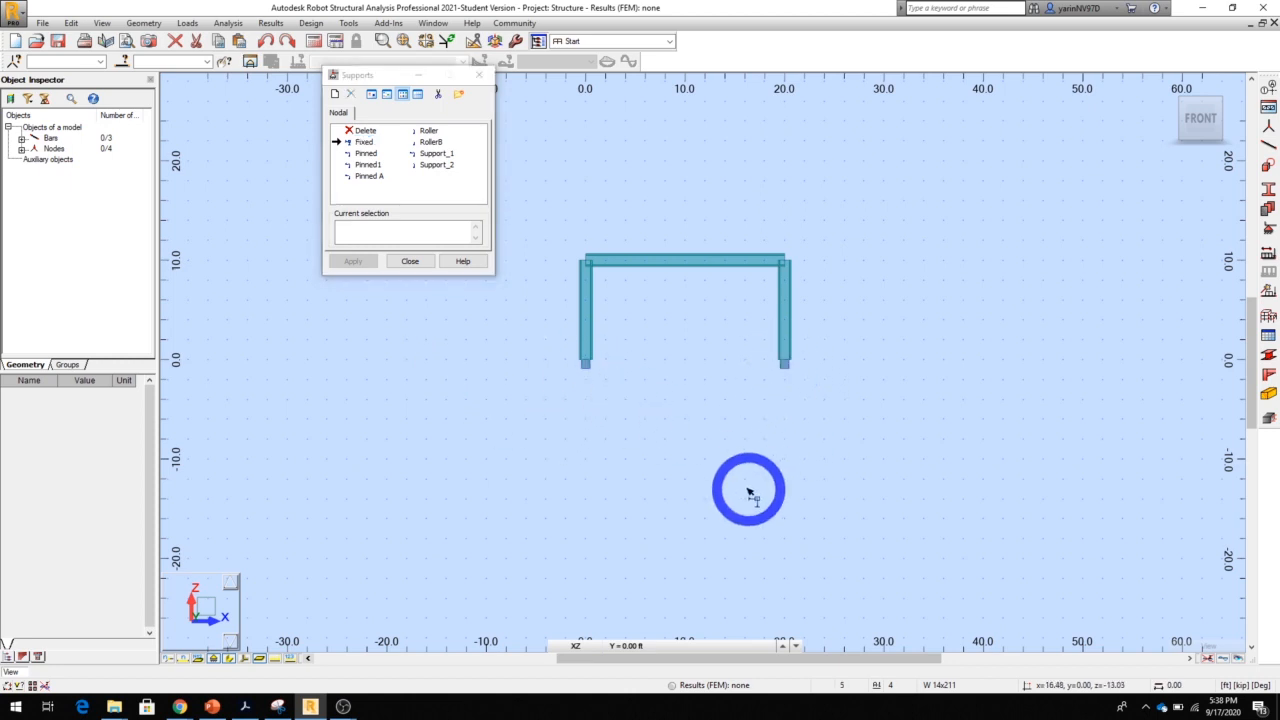
{"action": "left_click", "coordinate": [409, 262]}
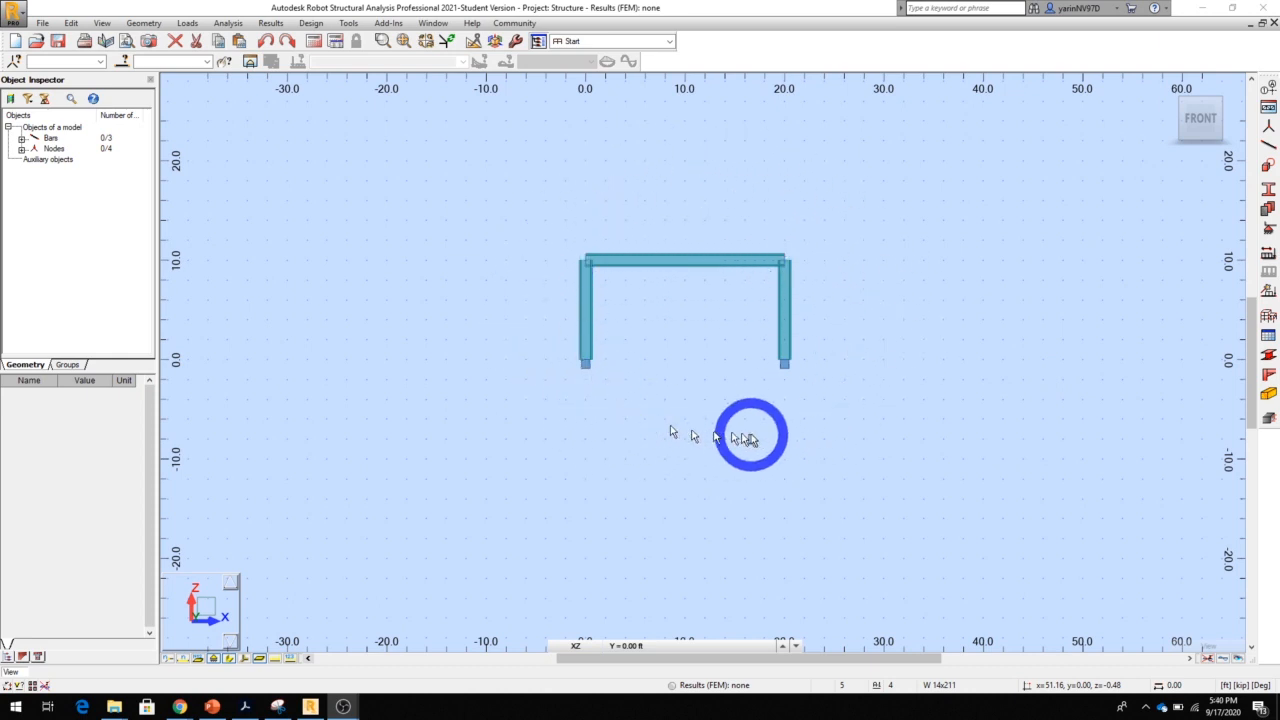
{"action": "left_click", "coordinate": [522, 235]}
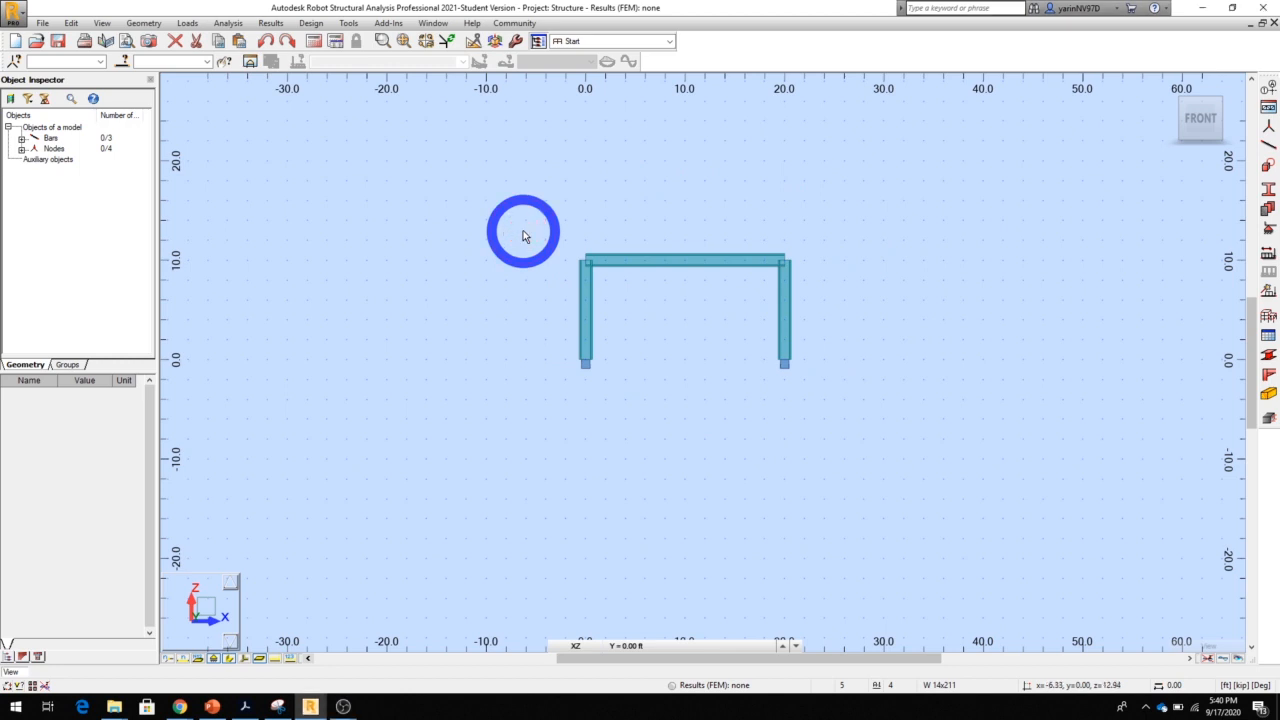
{"action": "left_click_drag", "start_coordinate": [522, 235], "coordinate": [852, 426]}
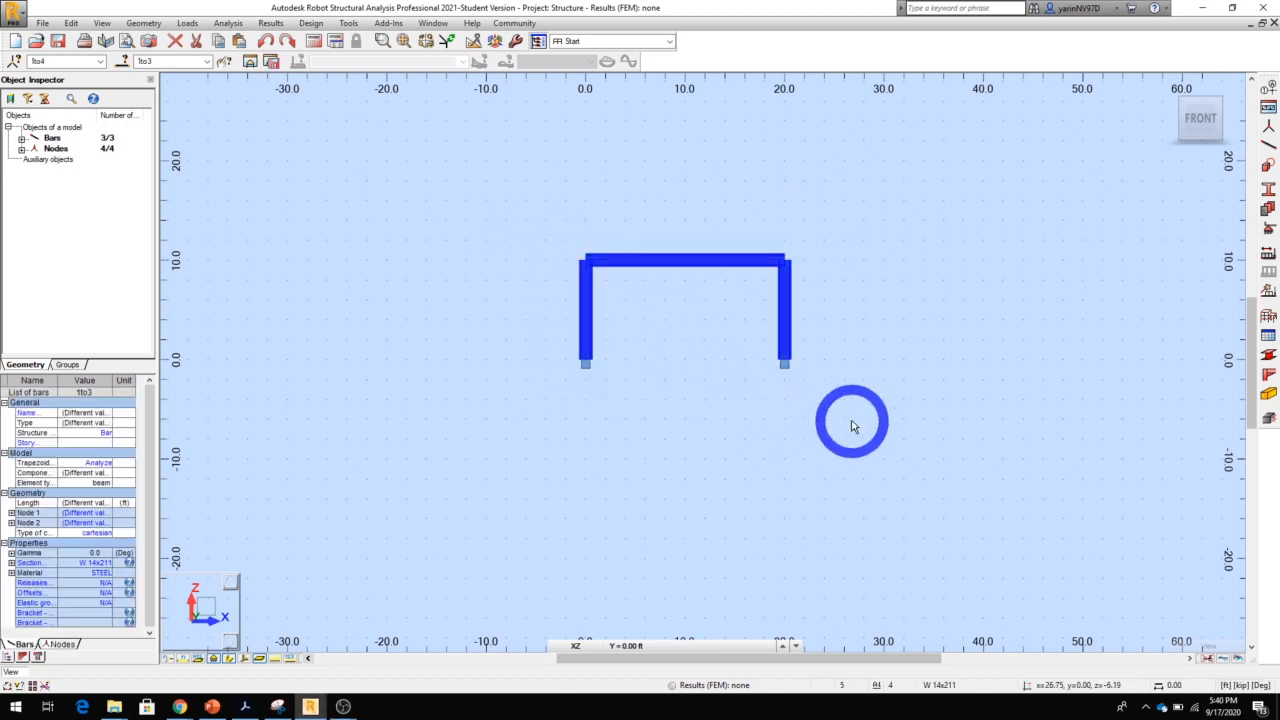
{"action": "left_click", "coordinate": [394, 242]}
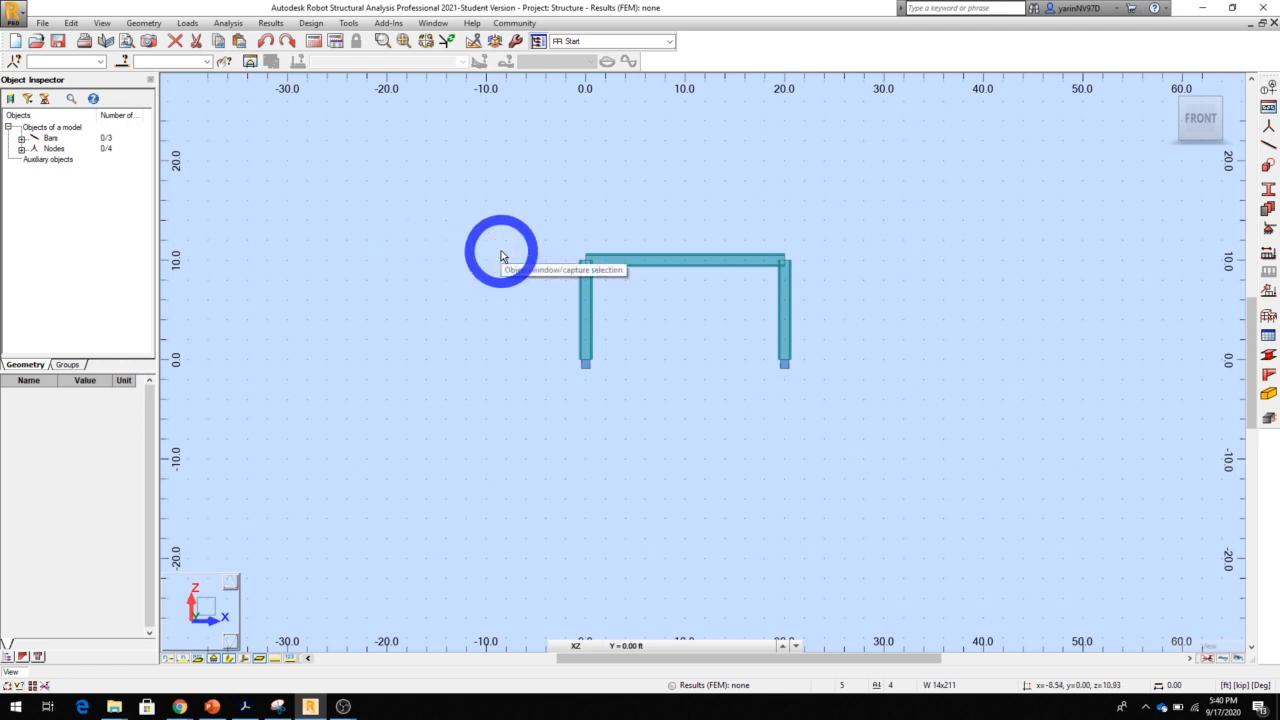
Select the whole frame, mirror a copy of it about the vertical axis of the column at x = 0, and clear the selection
{"action": "key", "text": "ctrl+a"}
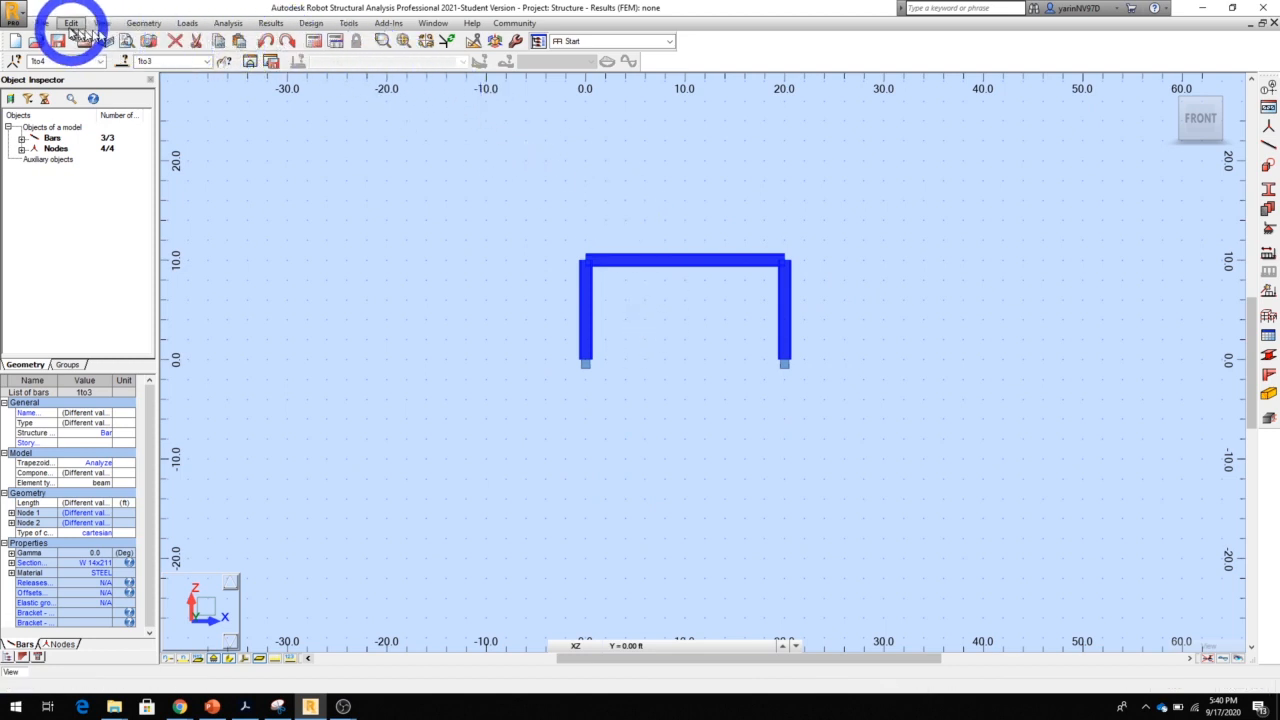
{"action": "left_click", "coordinate": [70, 25]}
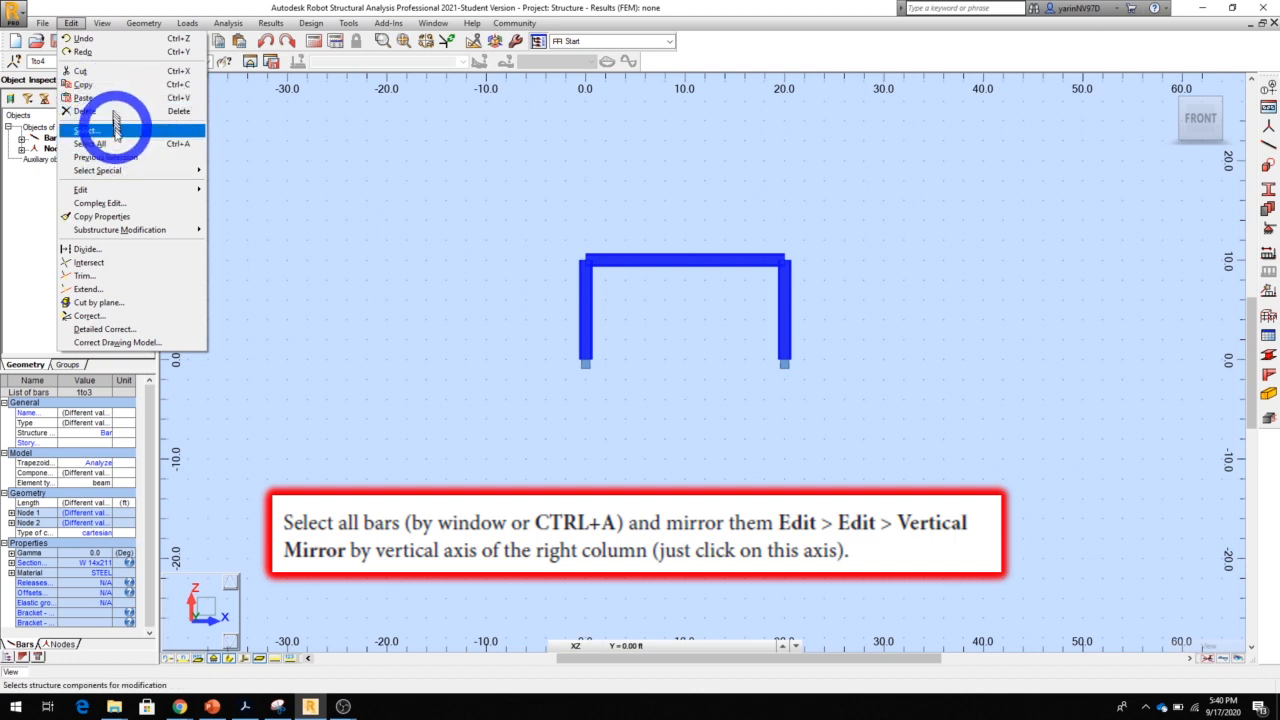
{"action": "left_click", "coordinate": [121, 191]}
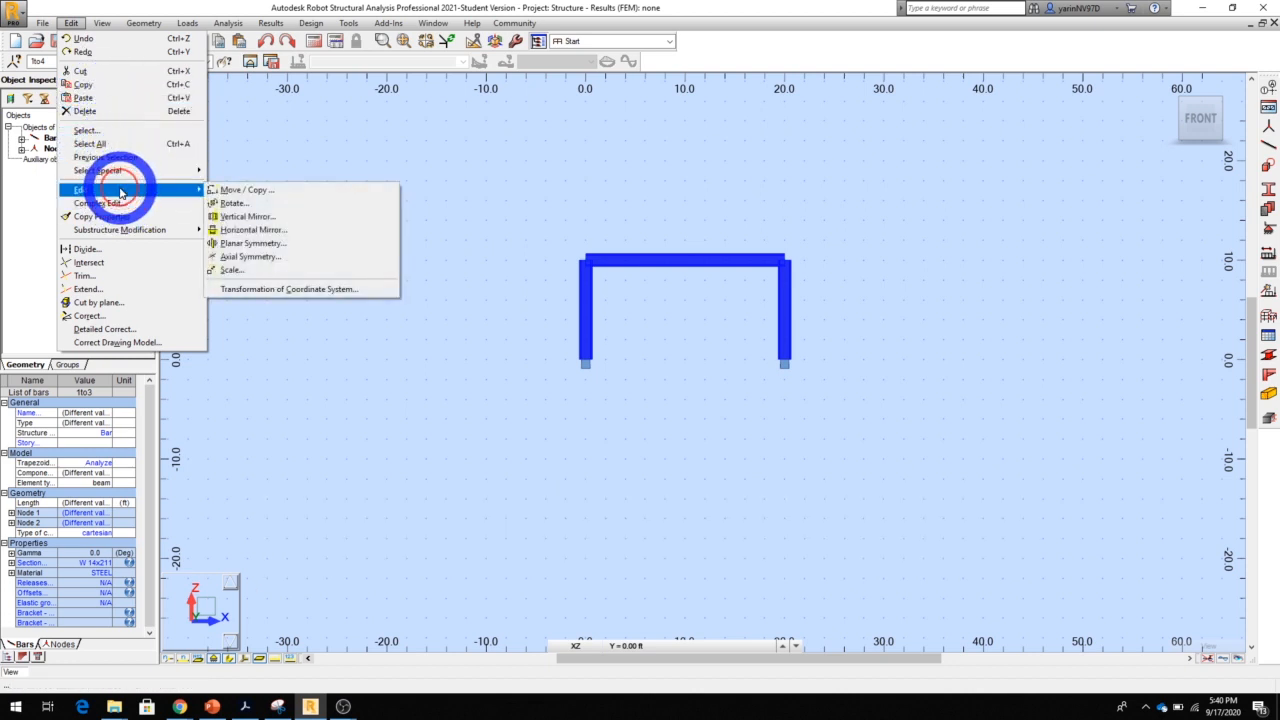
{"action": "left_click", "coordinate": [258, 216]}
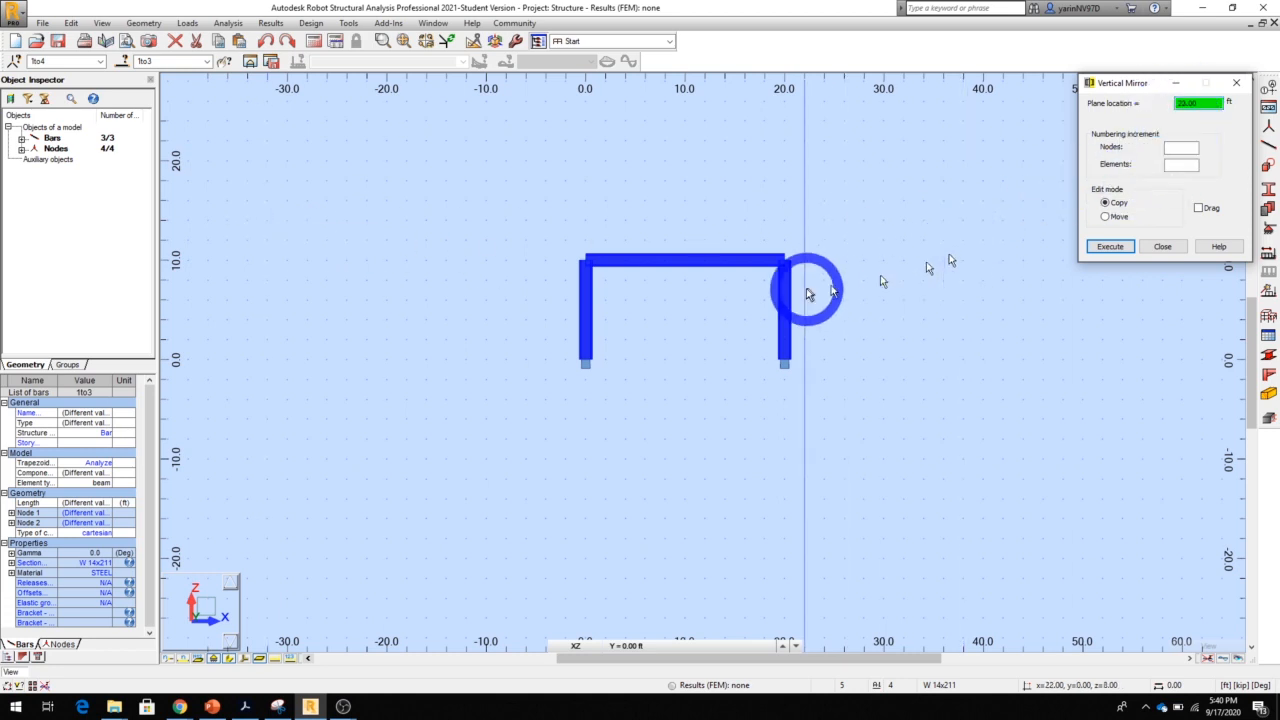
{"action": "left_click", "coordinate": [586, 266]}
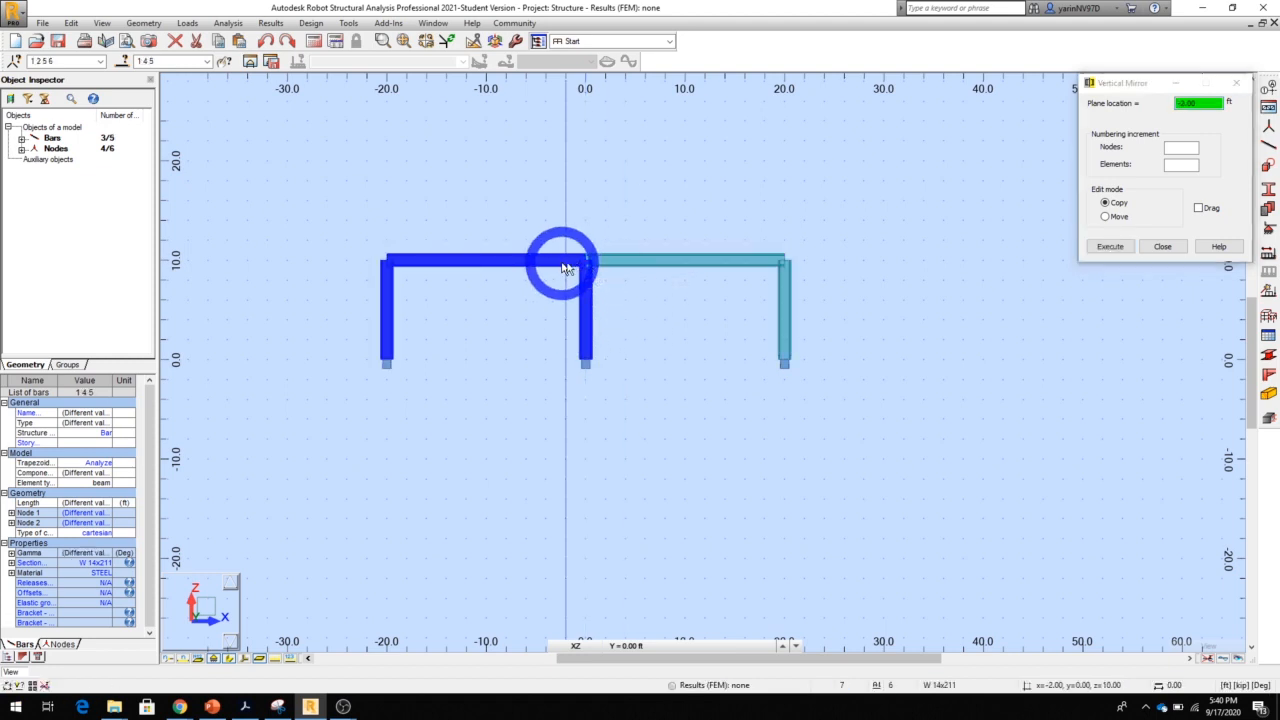
{"action": "left_click", "coordinate": [1163, 247]}
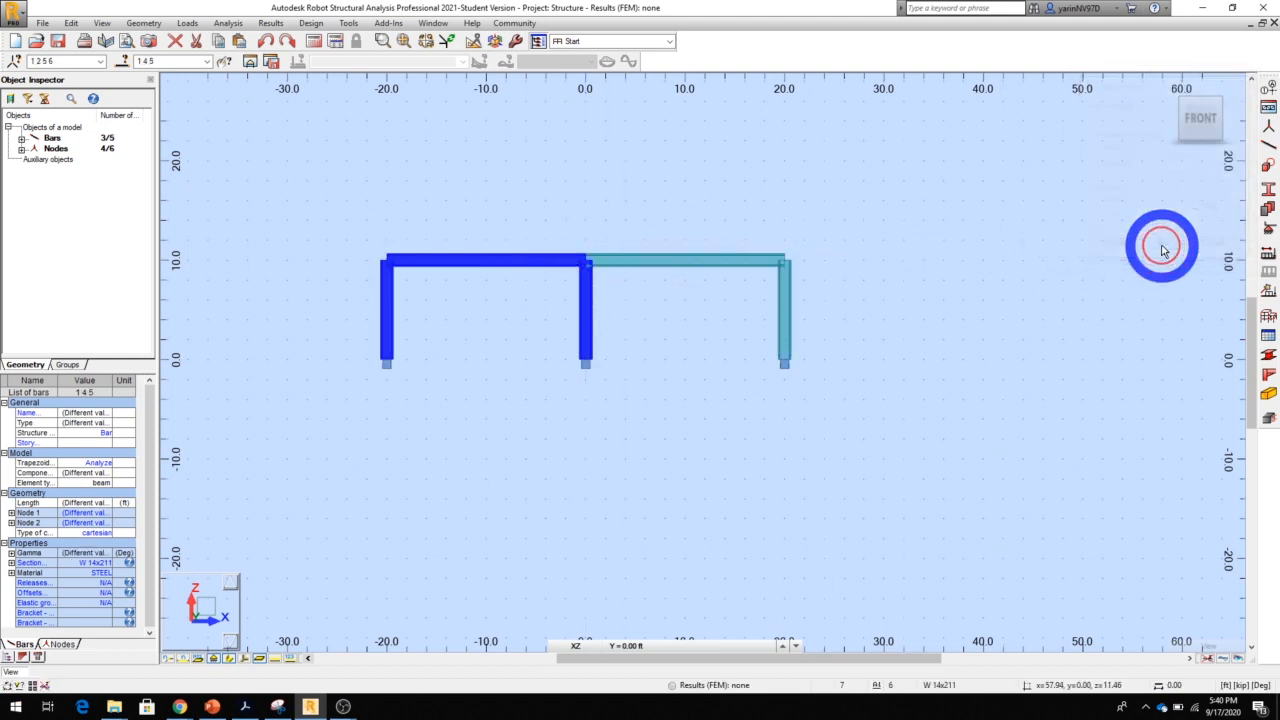
{"action": "left_click", "coordinate": [592, 197]}
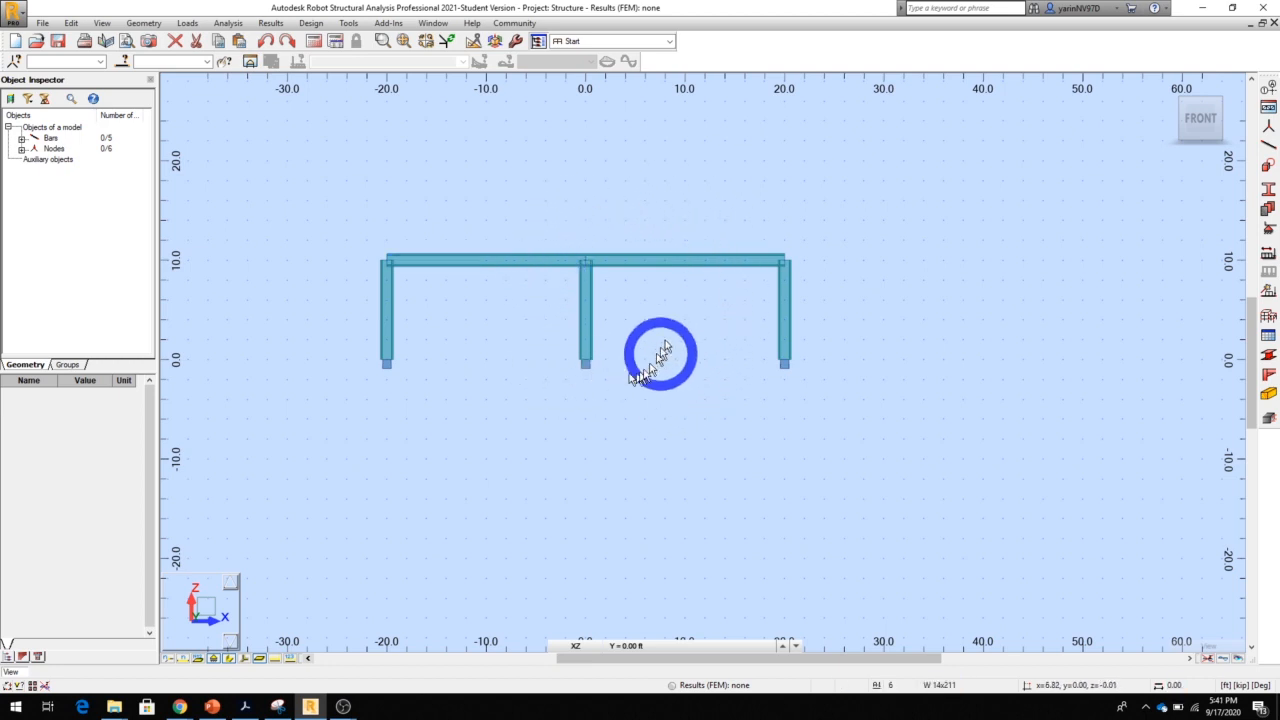
{"action": "left_click", "coordinate": [442, 261]}
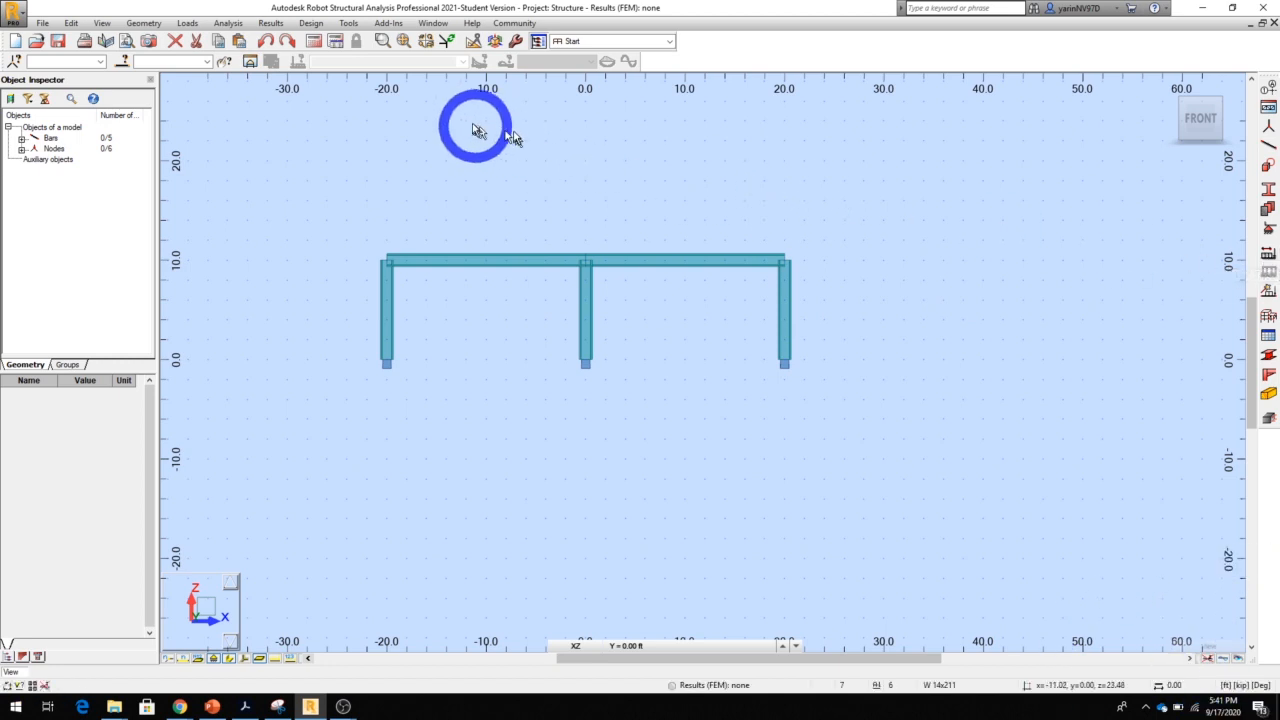
Define a dead load case named DL1 and a live load case named LL1
{"action": "left_click", "coordinate": [187, 23]}
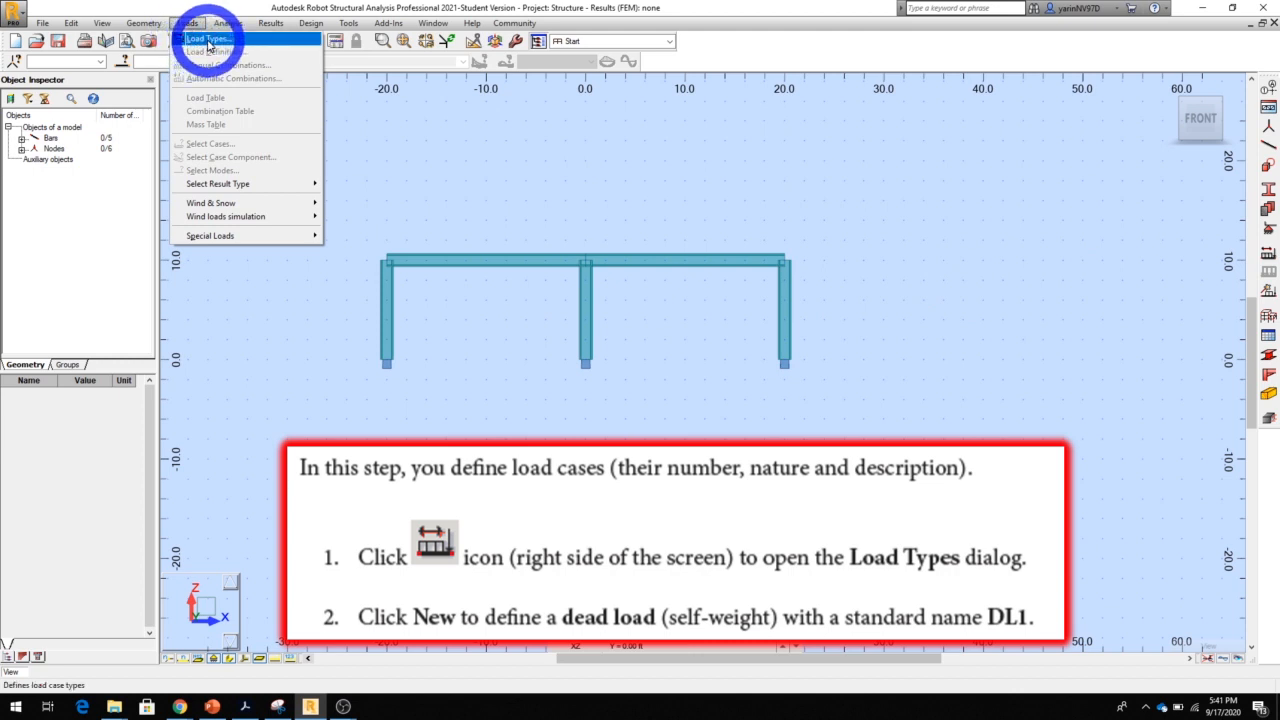
{"action": "left_click", "coordinate": [207, 39]}
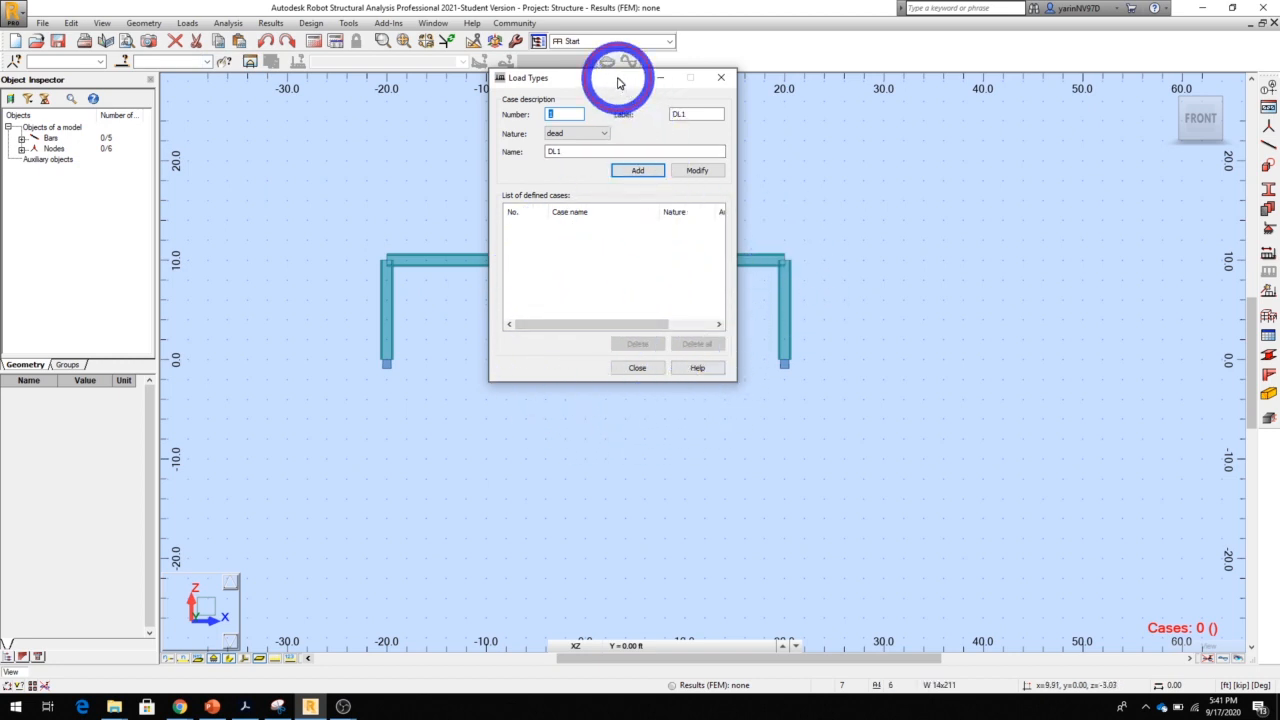
{"action": "left_click_drag", "start_coordinate": [618, 83], "coordinate": [905, 89]}
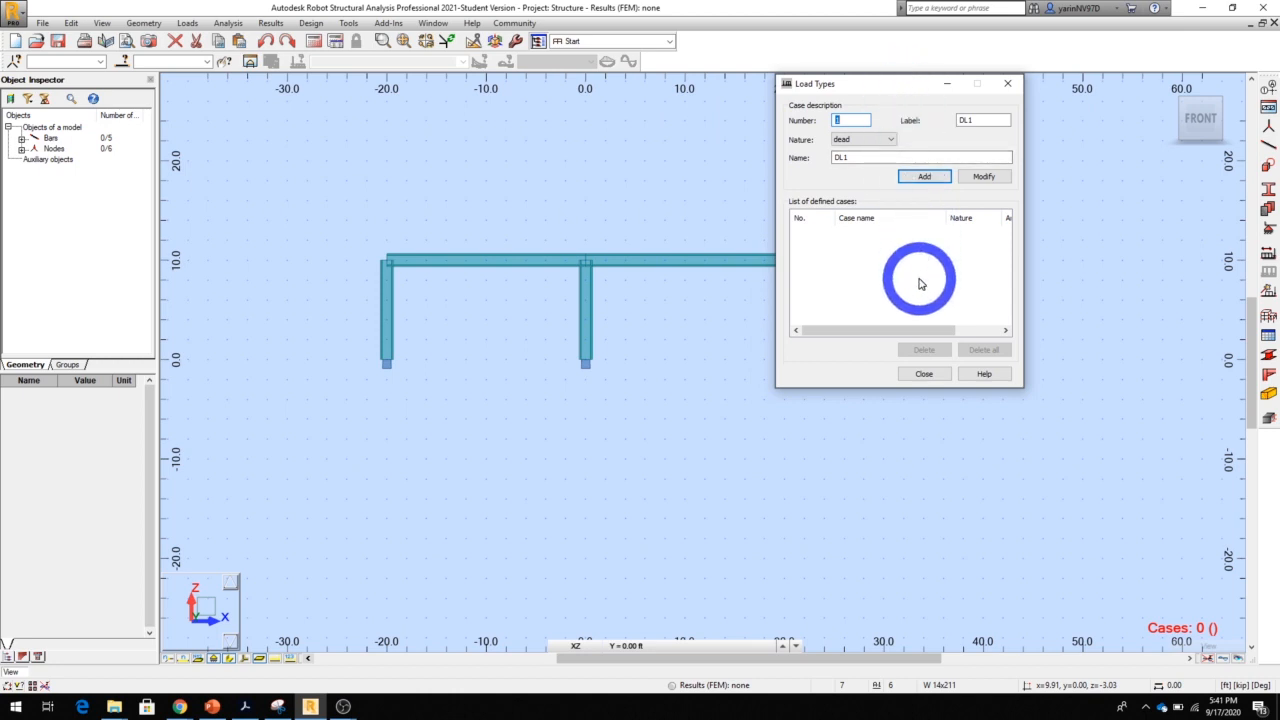
{"action": "left_click", "coordinate": [927, 177]}
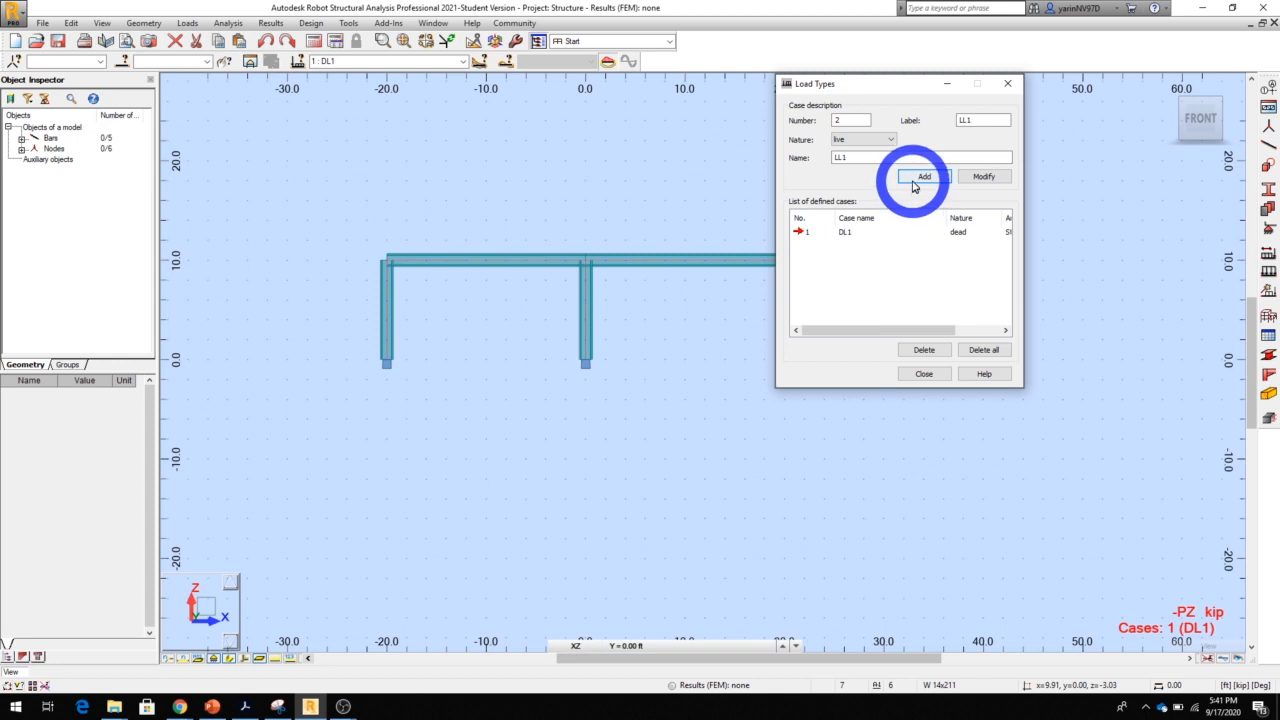
{"action": "left_click", "coordinate": [912, 184]}
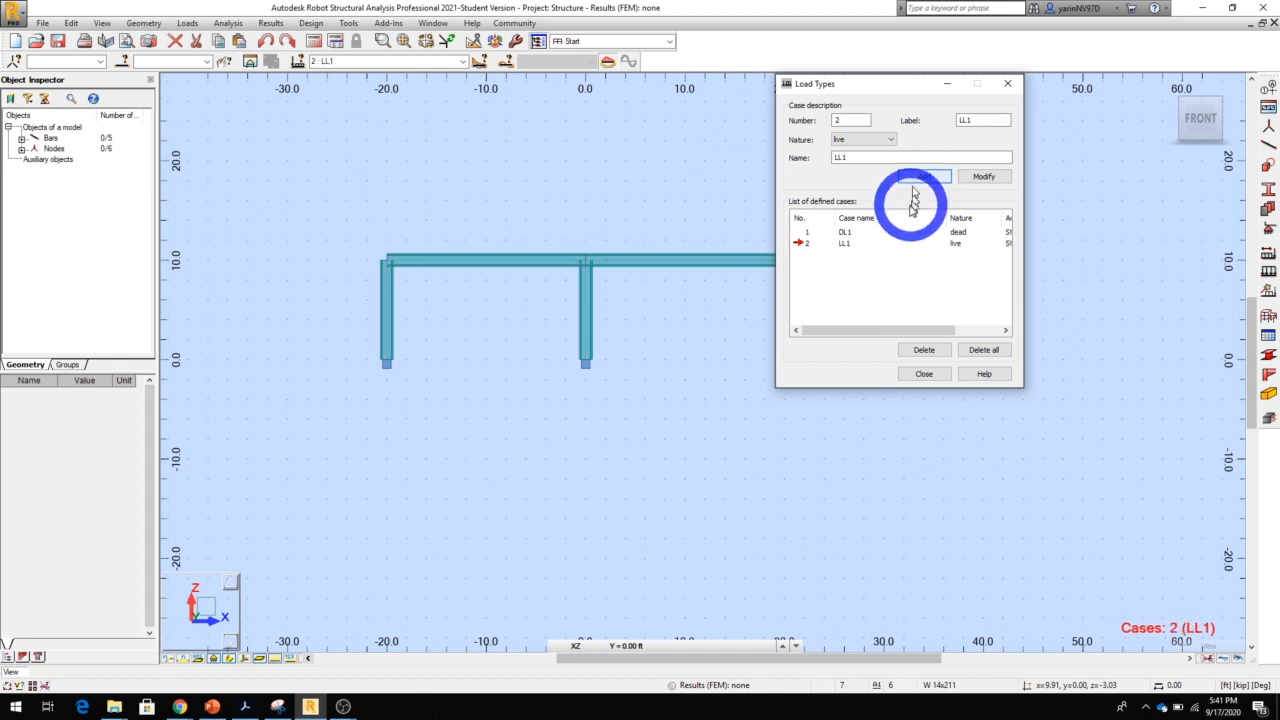
Add two wind load cases named WIND1 and WIND2 and finish defining load types
{"action": "left_click", "coordinate": [914, 158]}
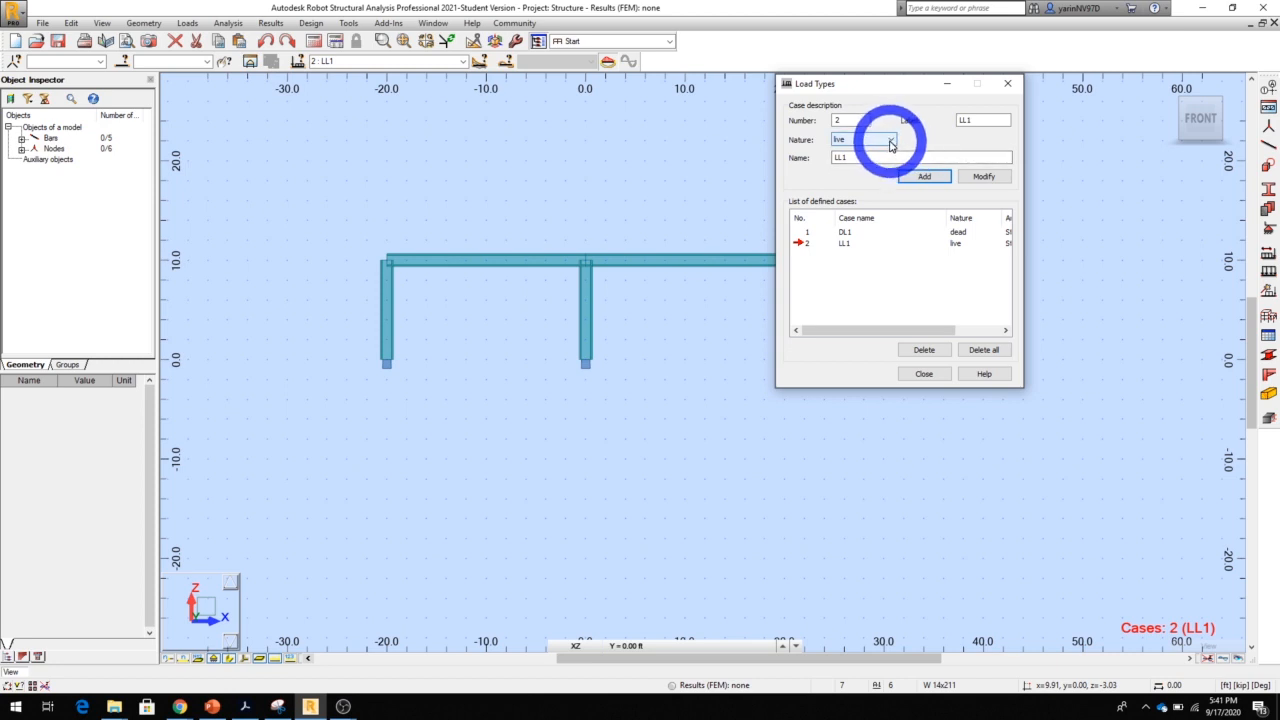
{"action": "left_click", "coordinate": [924, 180]}
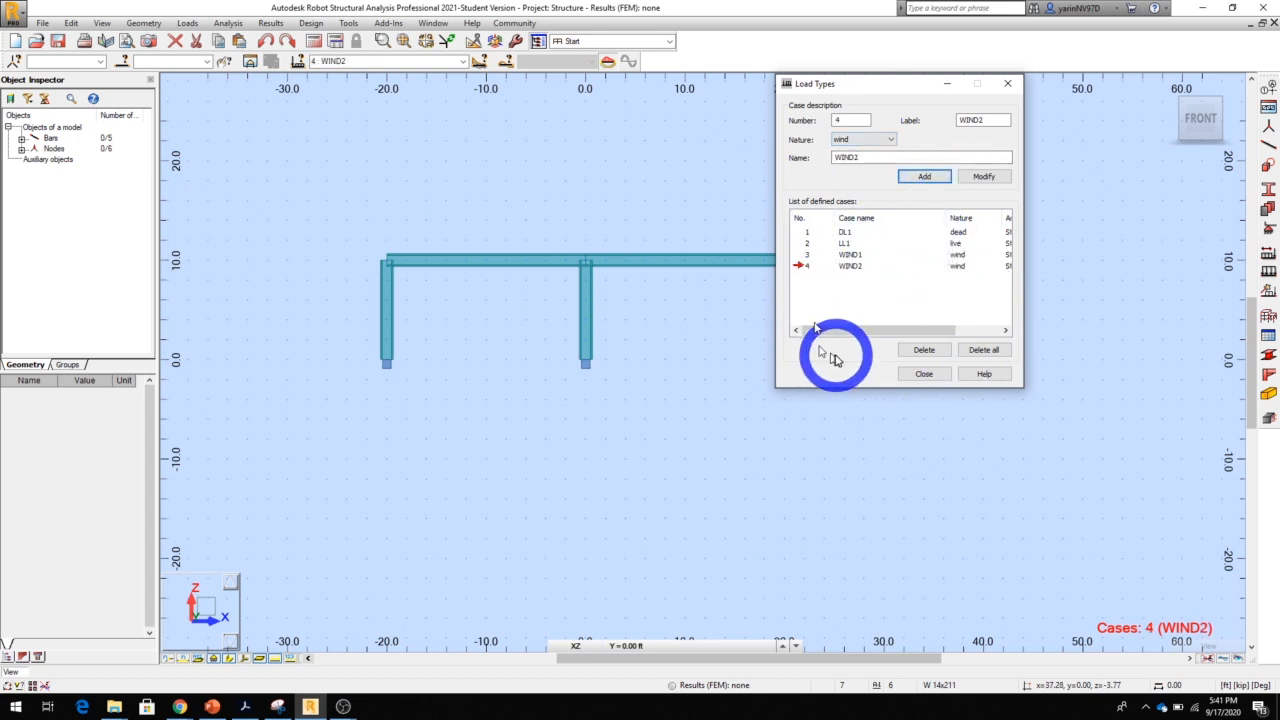
{"action": "left_click", "coordinate": [916, 374]}
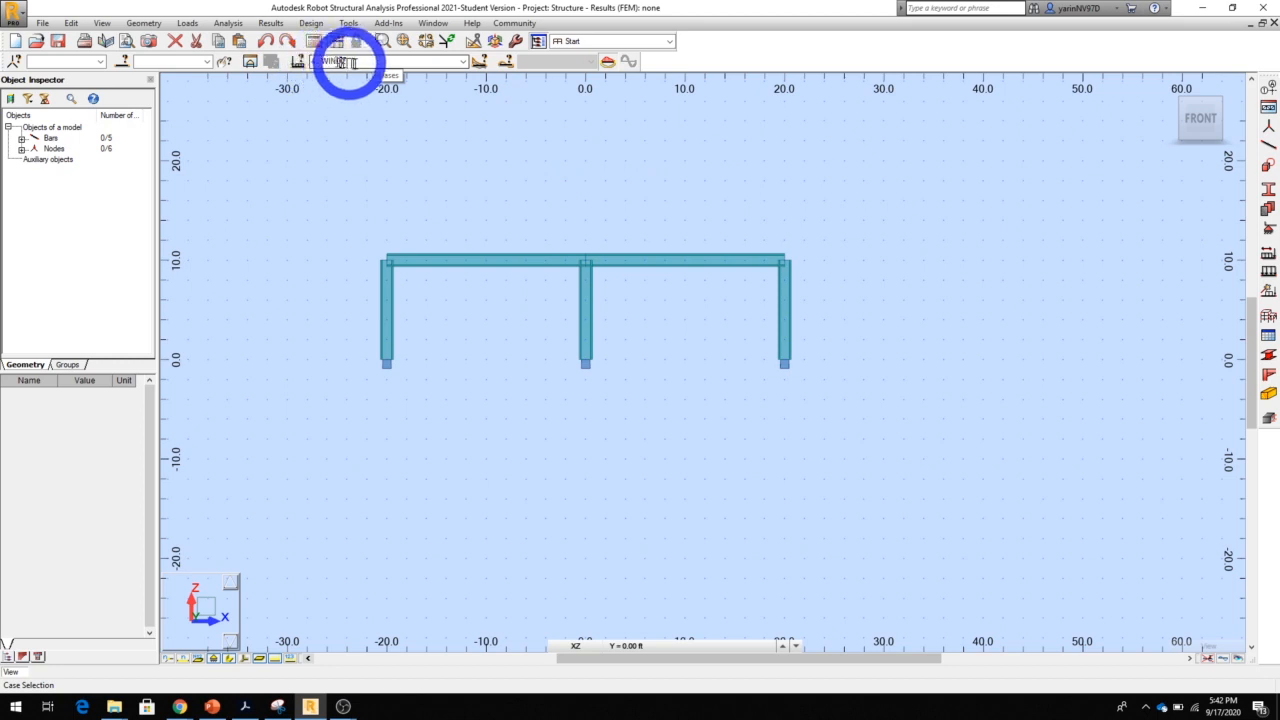
Make the live load case LL1 the current load case
{"action": "left_click", "coordinate": [463, 62]}
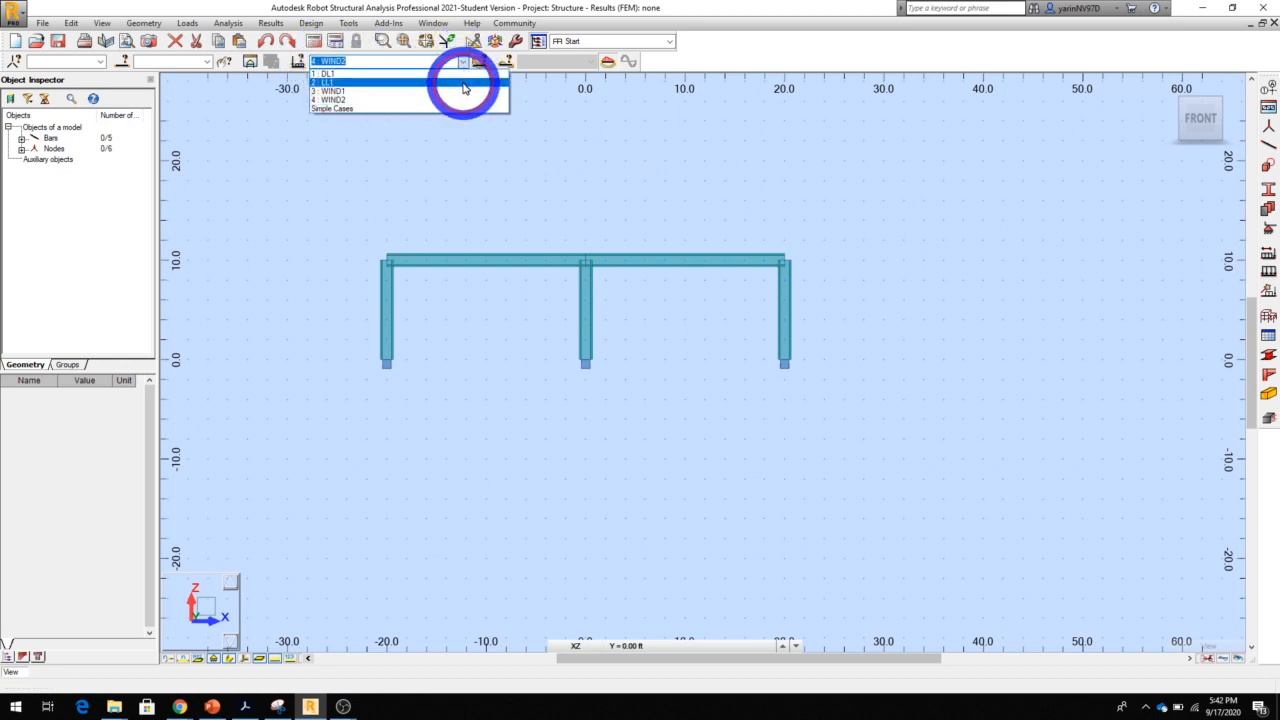
{"action": "left_click", "coordinate": [463, 84]}
{"action": "left_click", "coordinate": [652, 196]}
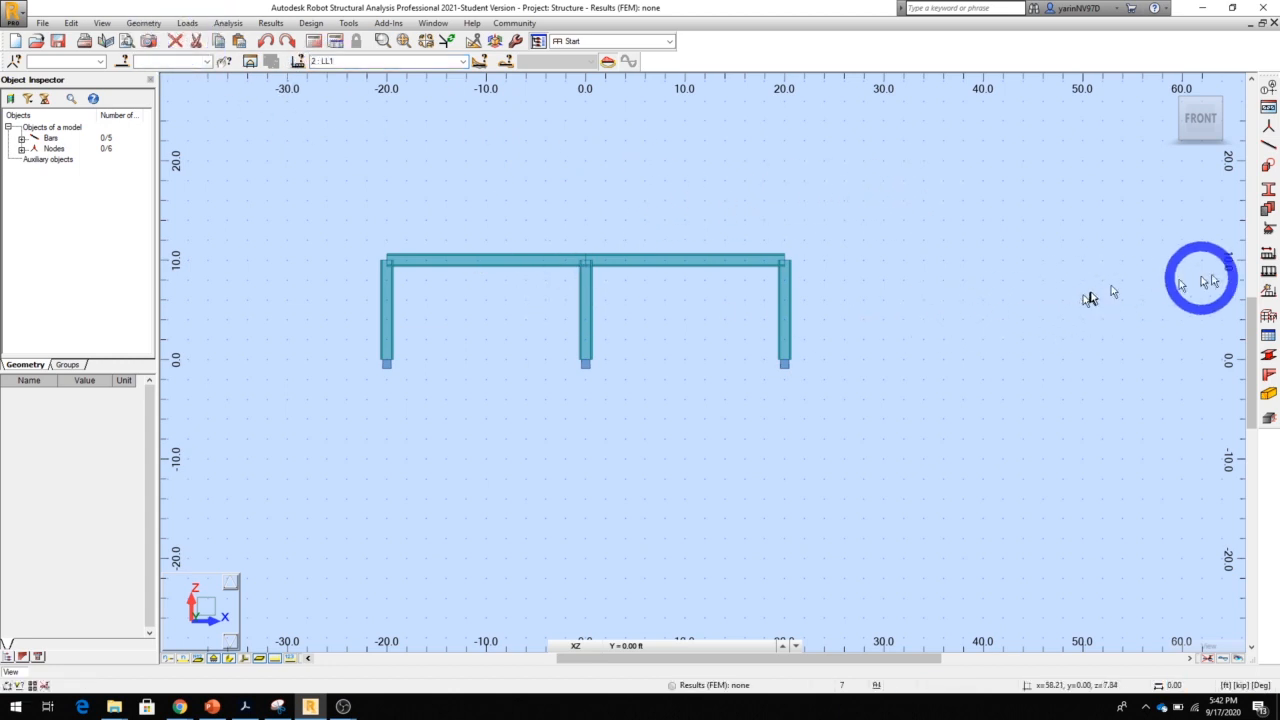
Apply a uniform load of -2 kip/ft in global Z to the beam spanning x = -20 to x = 0
{"action": "left_click", "coordinate": [1269, 272]}
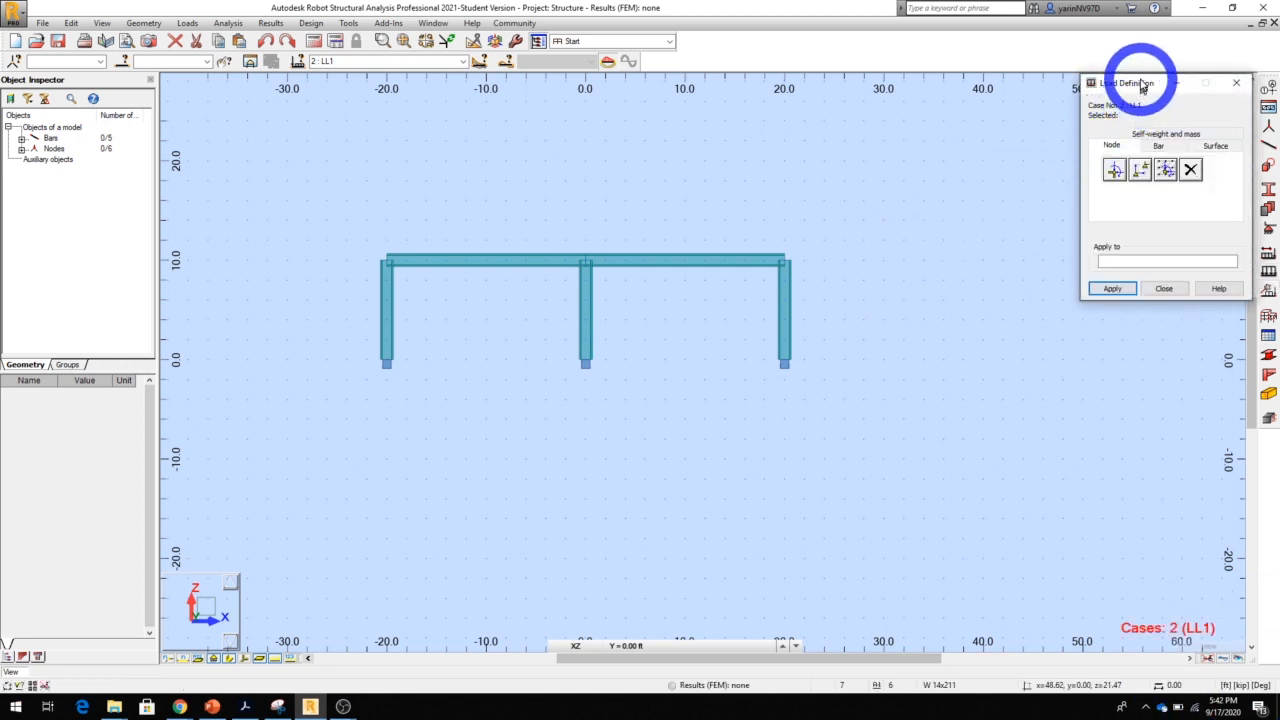
{"action": "left_click_drag", "start_coordinate": [1140, 83], "coordinate": [891, 104]}
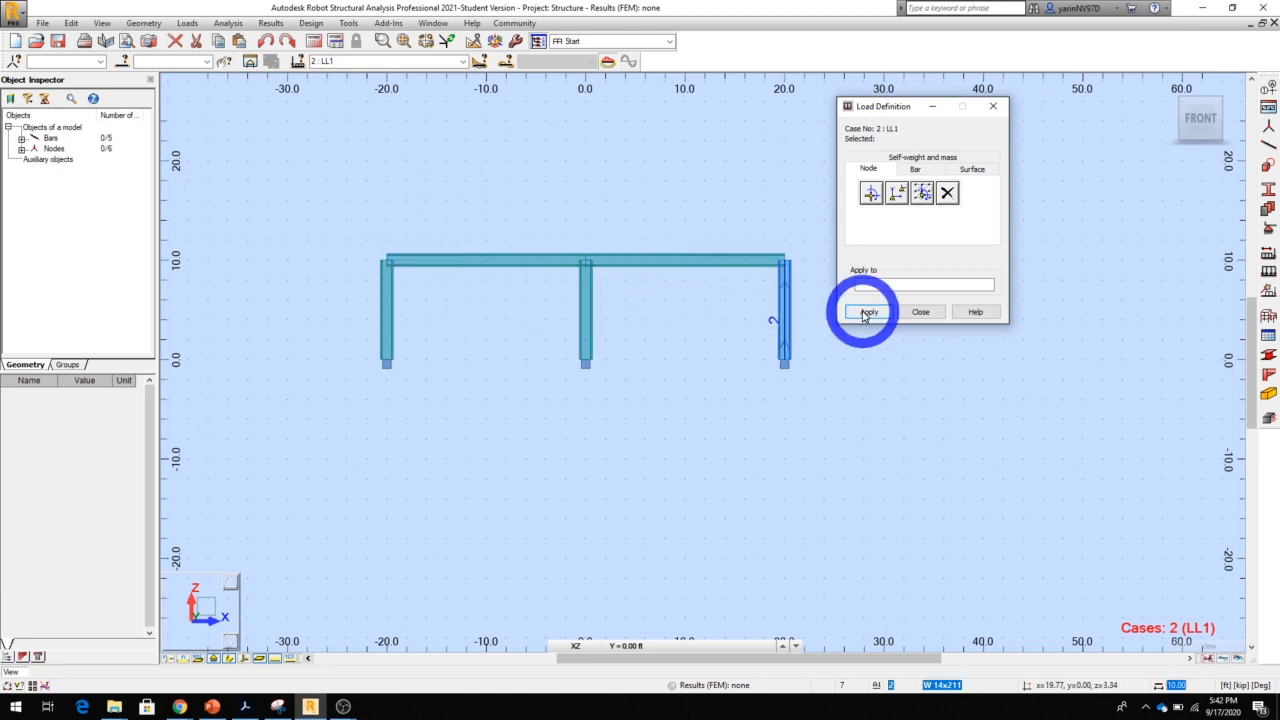
{"action": "left_click", "coordinate": [914, 170]}
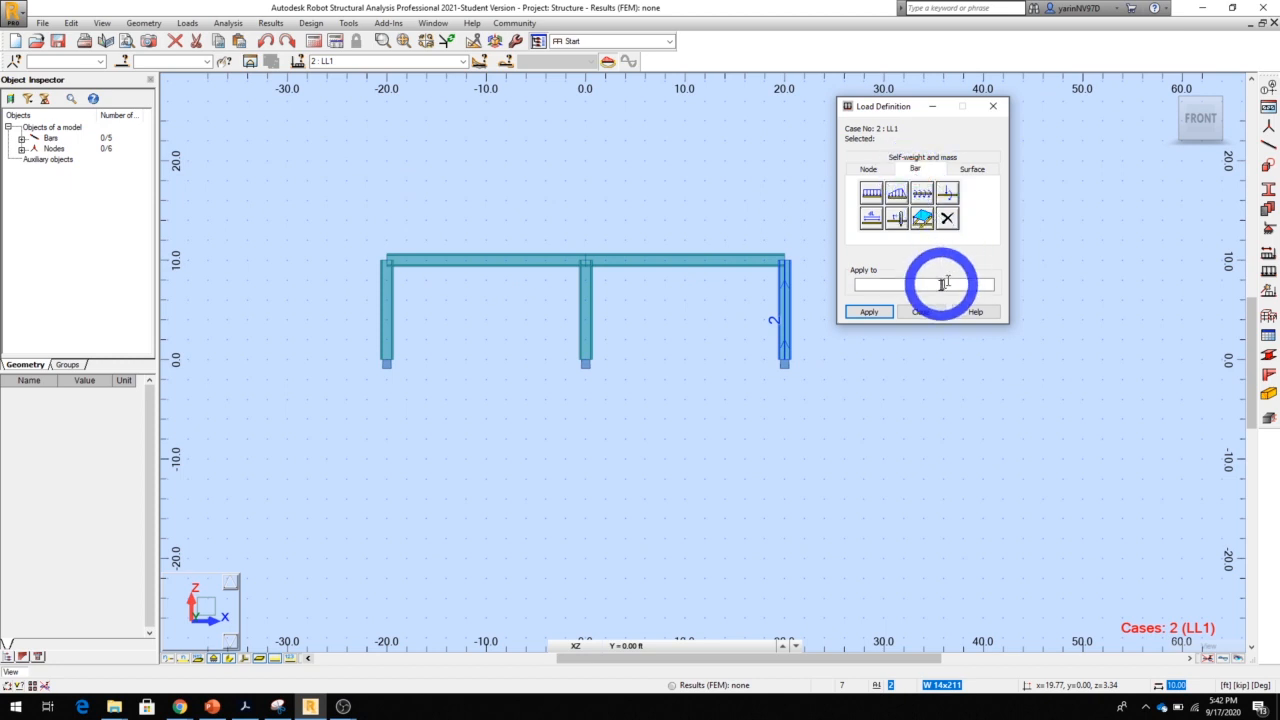
{"action": "left_click", "coordinate": [870, 198]}
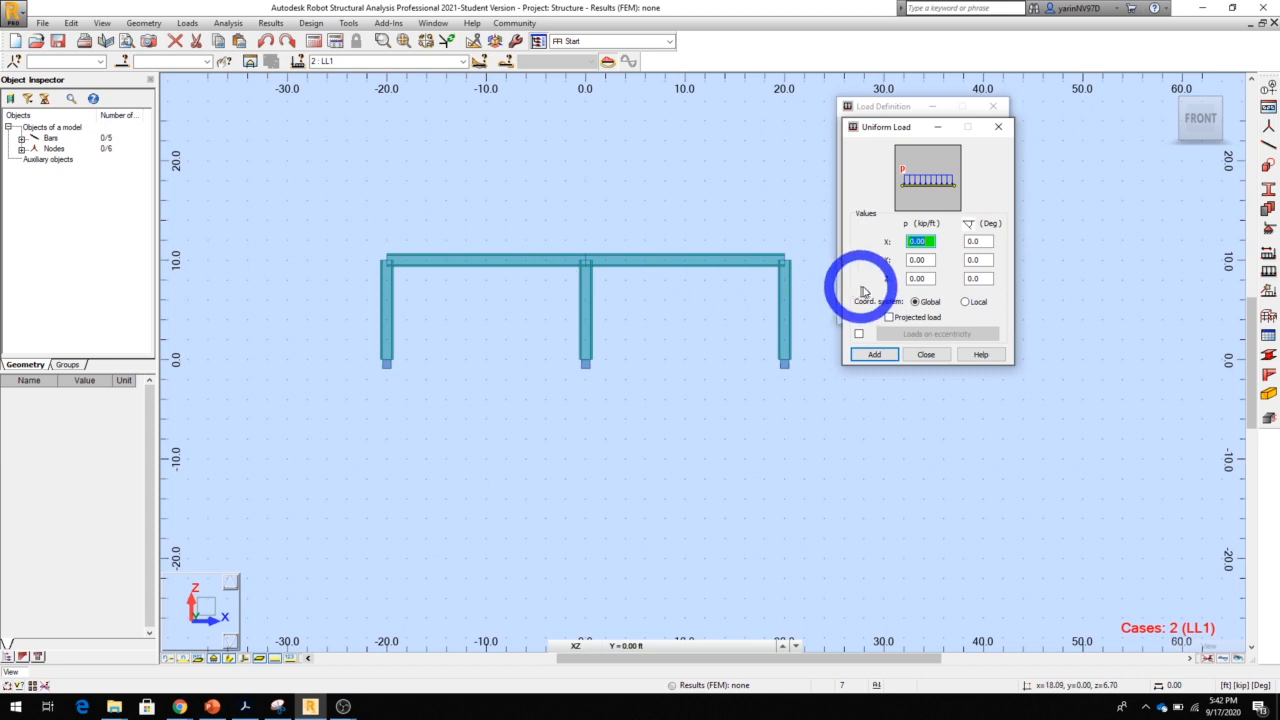
{"action": "double_click", "coordinate": [927, 277]}
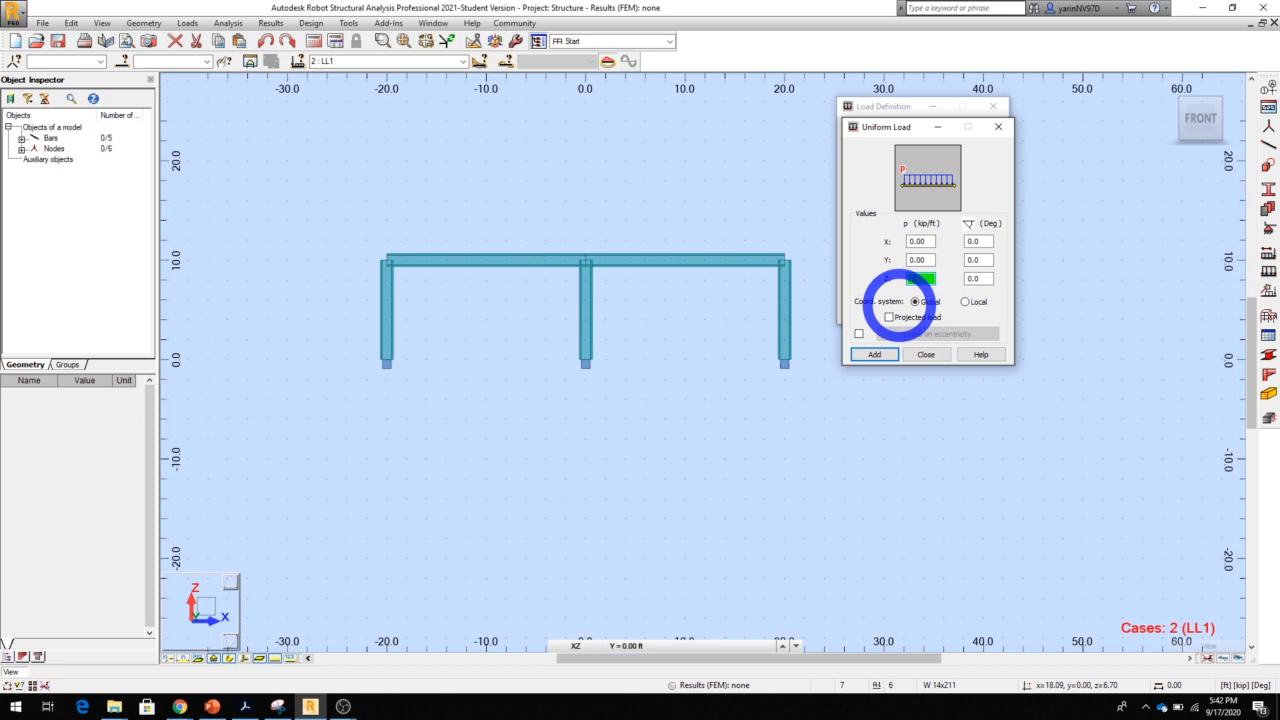
{"action": "left_click", "coordinate": [873, 357]}
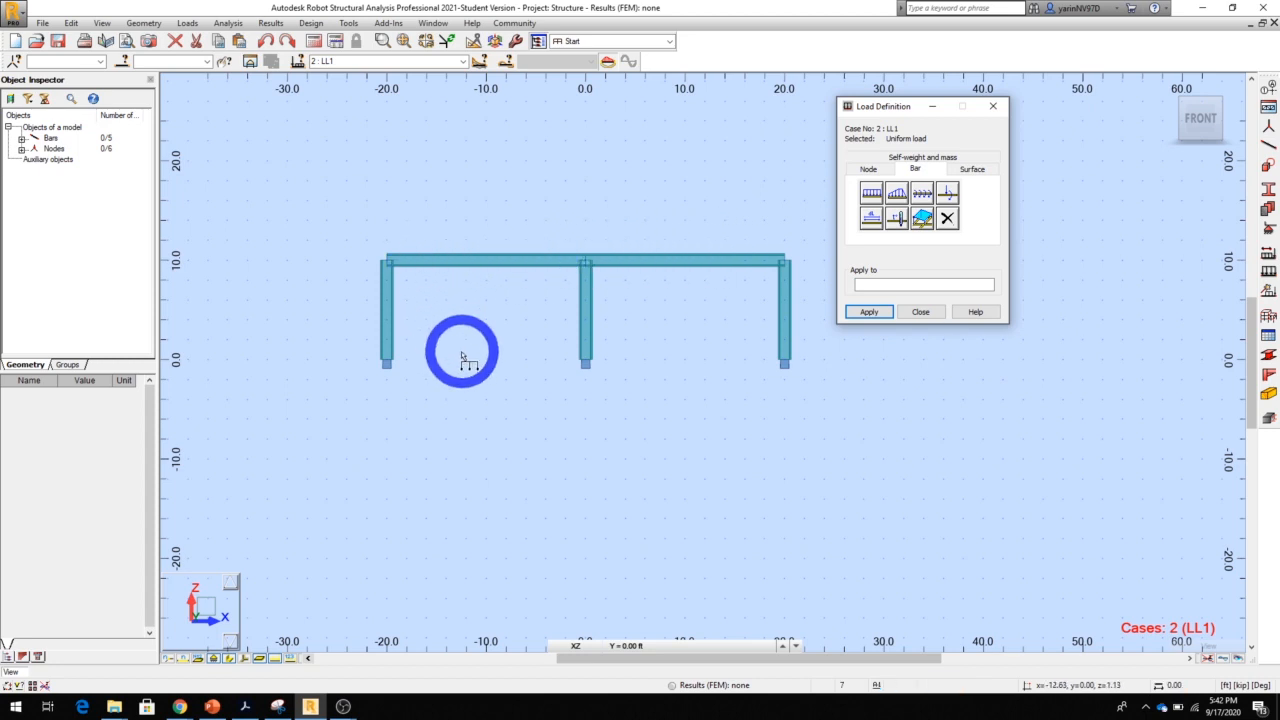
{"action": "left_click", "coordinate": [489, 263]}
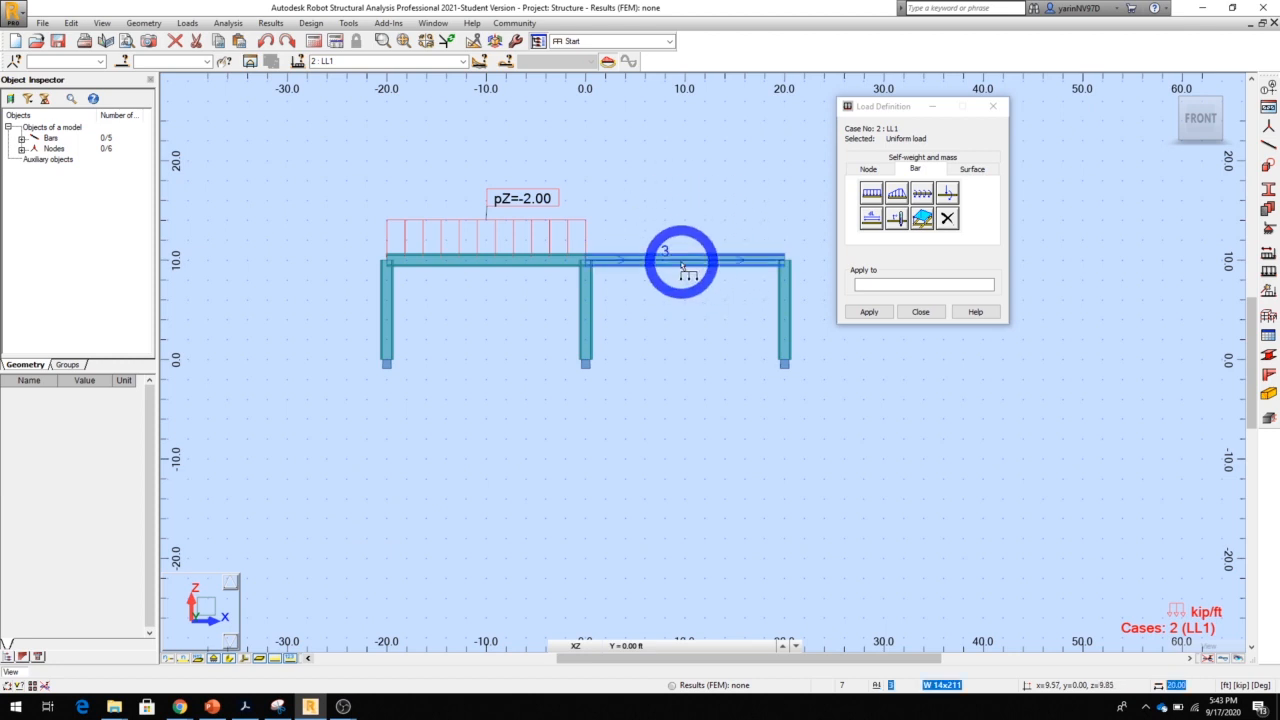
Apply a Z-direction trapezoidal load to the beam from x = 0 to 20, with p1 -2, p2 -3 kip/ft, relative x1 0.25 and x2 0.75
{"action": "left_click", "coordinate": [897, 195]}
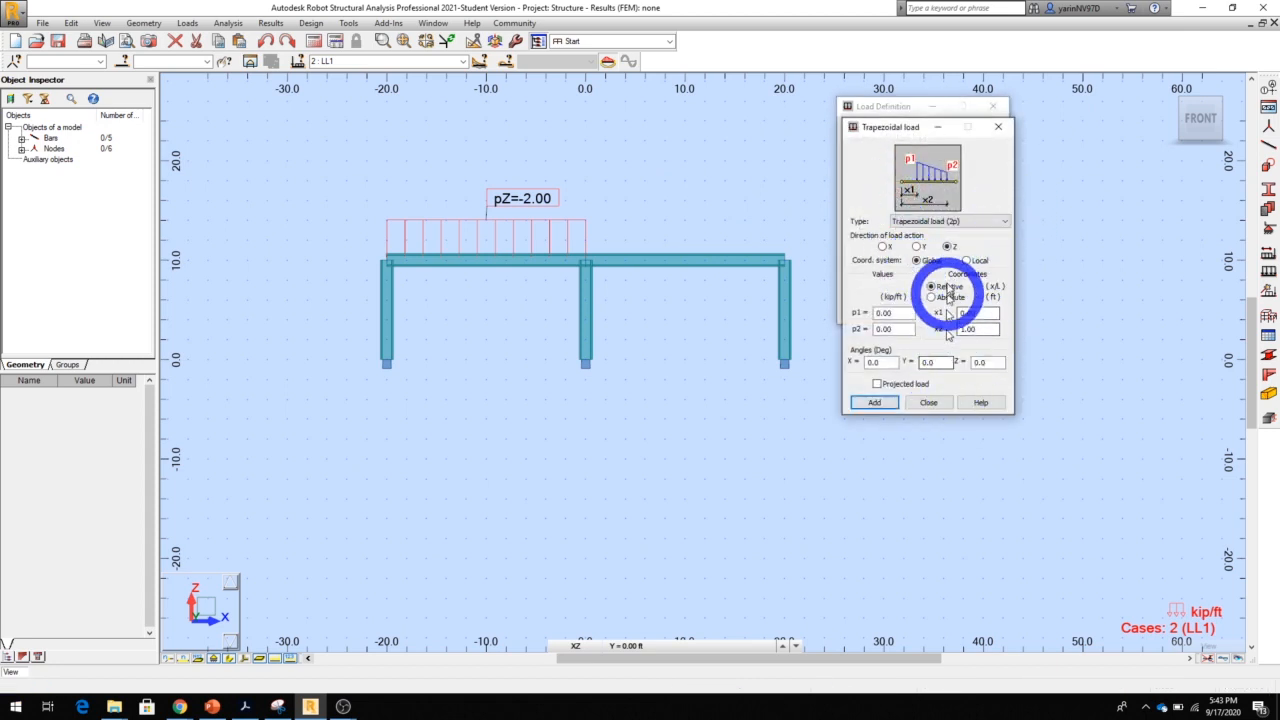
{"action": "left_click", "coordinate": [905, 329]}
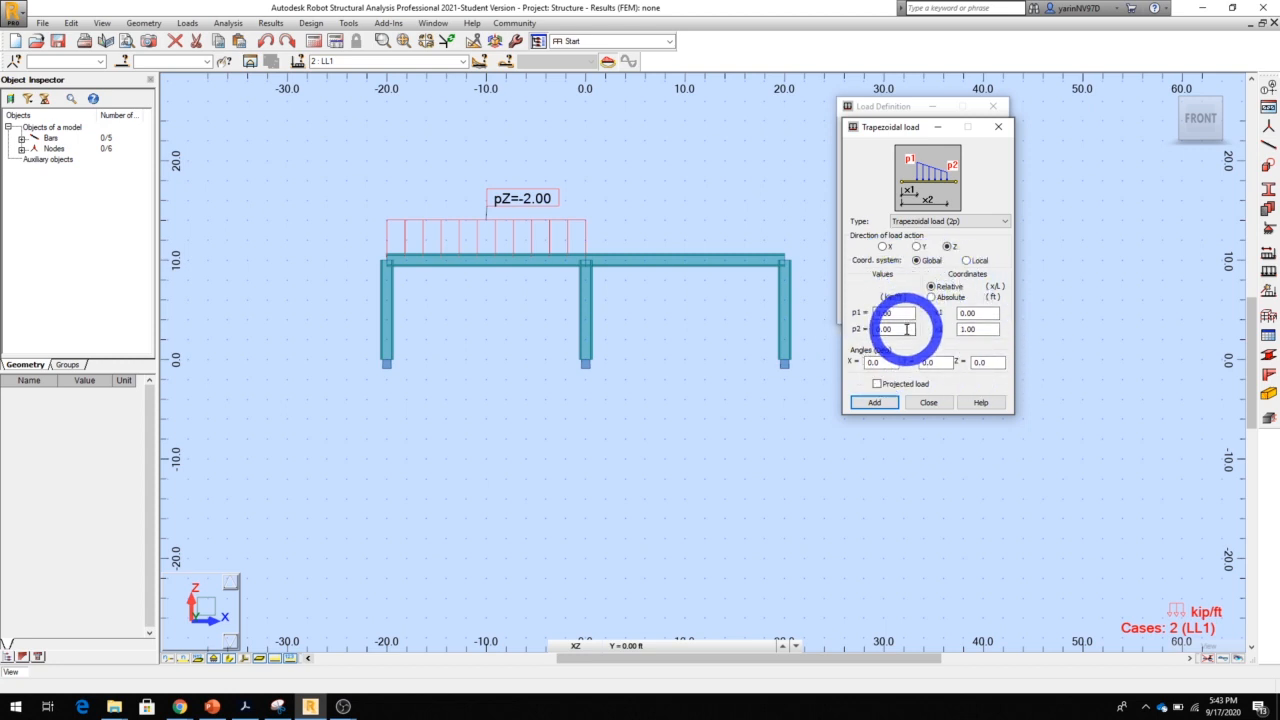
{"action": "left_click", "coordinate": [906, 313]}
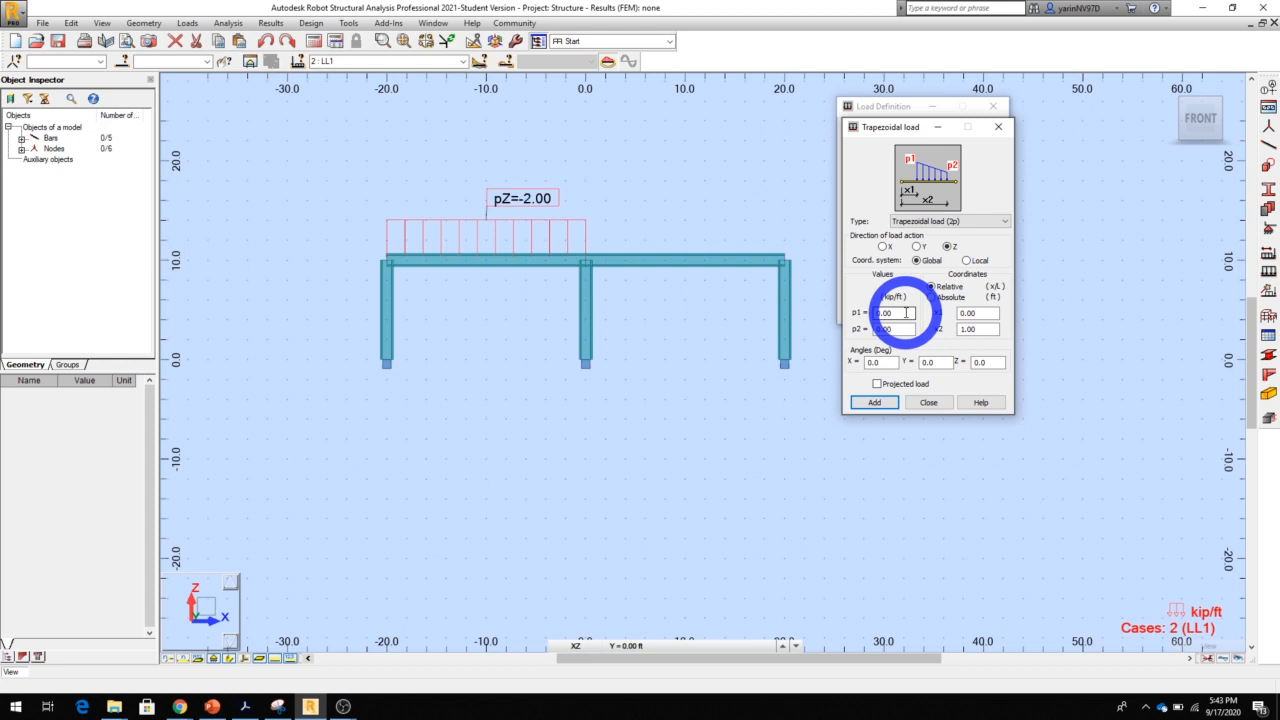
{"action": "double_click", "coordinate": [906, 313]}
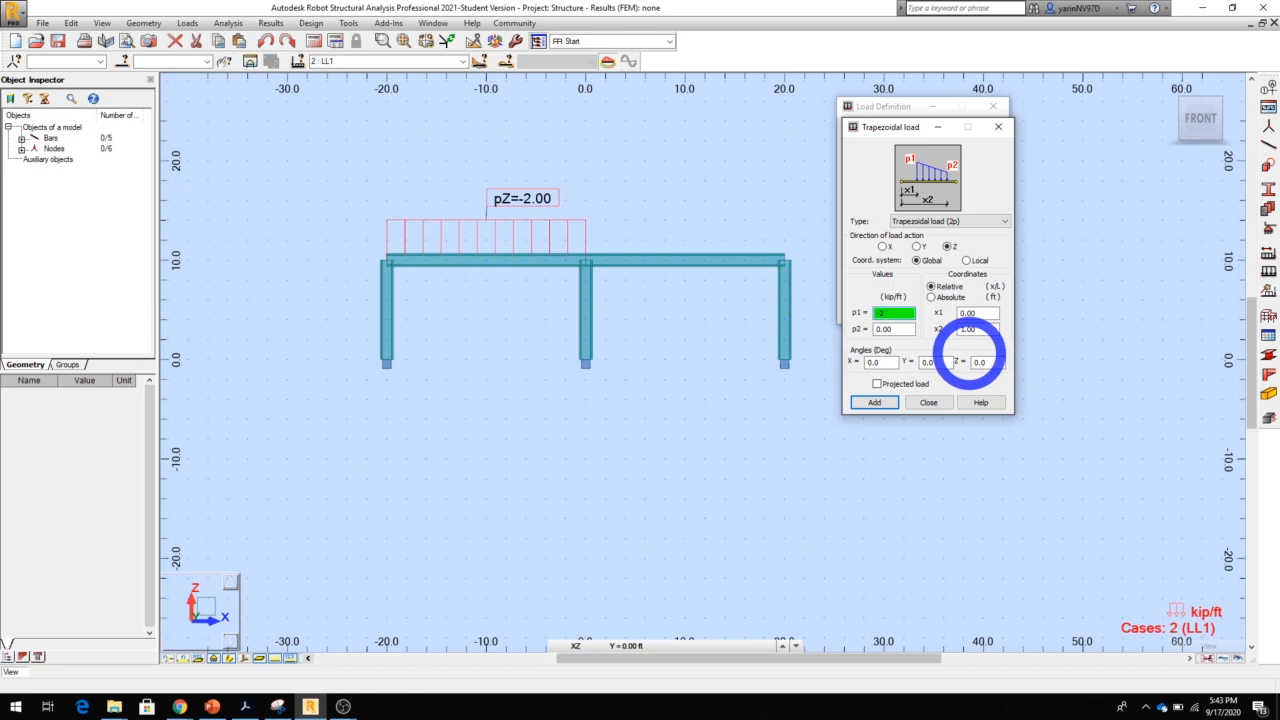
{"action": "left_click_drag", "start_coordinate": [901, 328], "coordinate": [845, 328]}
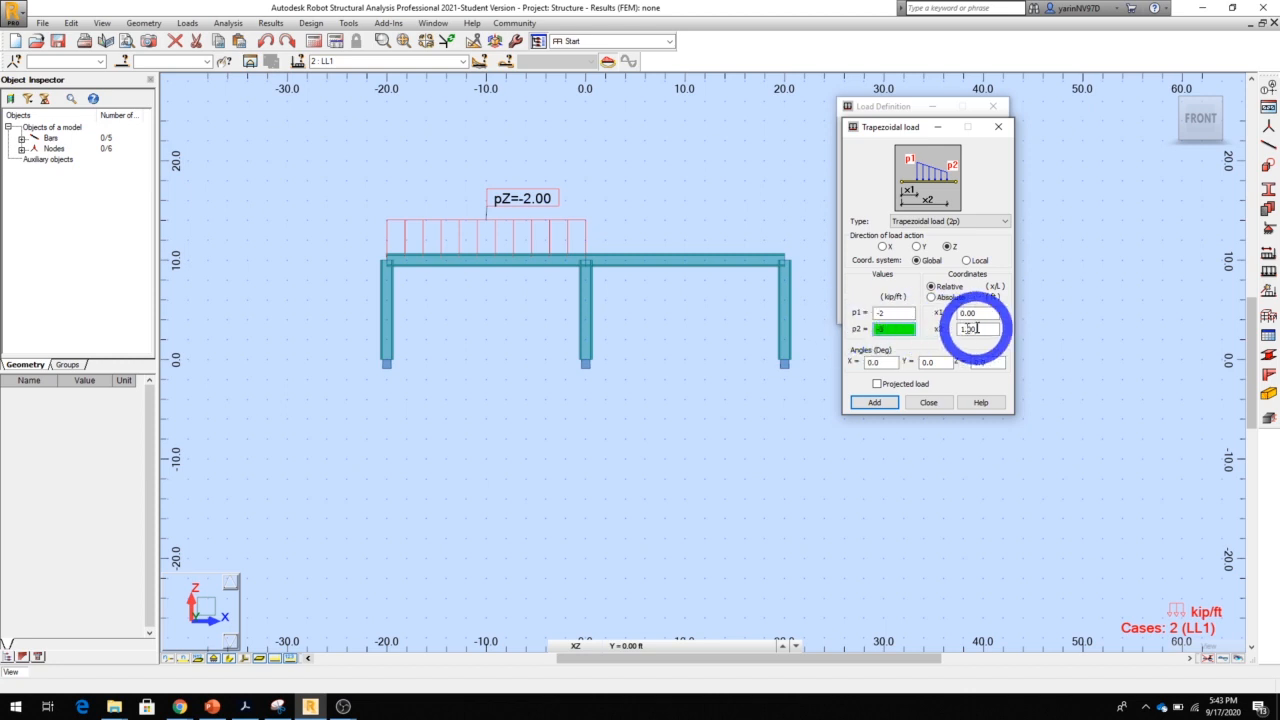
{"action": "type", "text": "-3"}
{"action": "left_click_drag", "start_coordinate": [998, 313], "coordinate": [945, 313]}
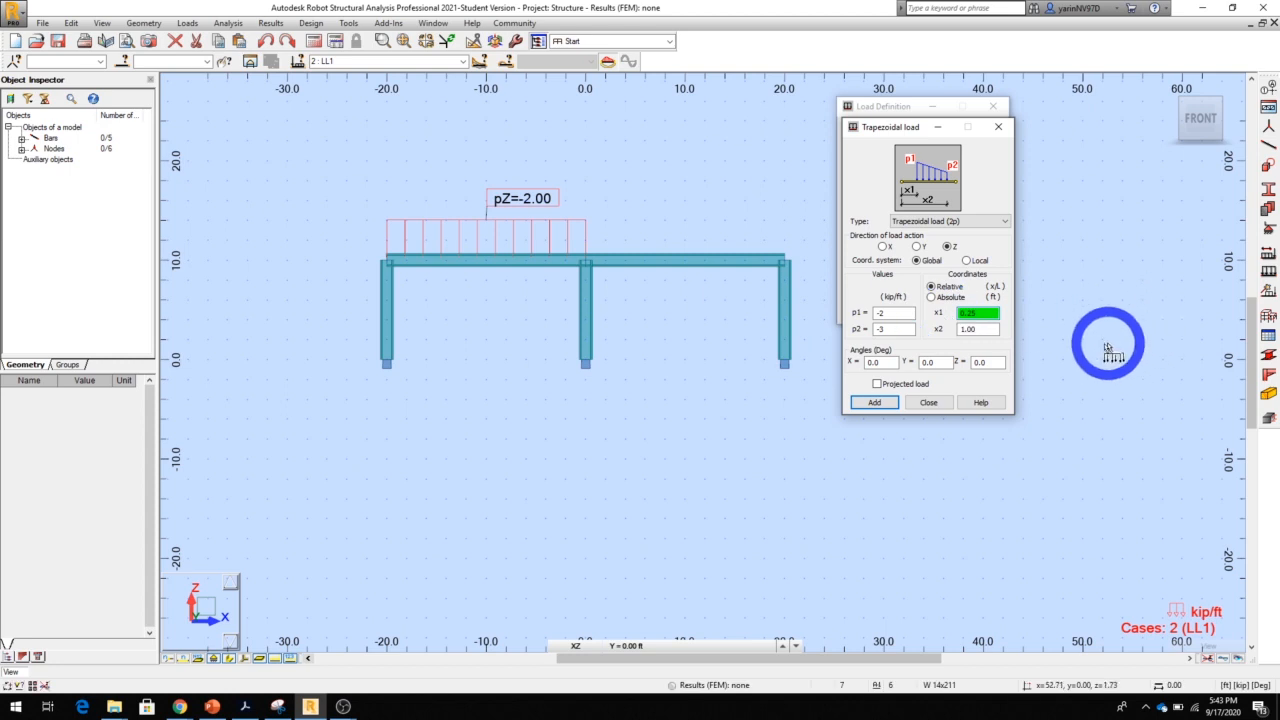
{"action": "left_click_drag", "start_coordinate": [997, 329], "coordinate": [962, 331]}
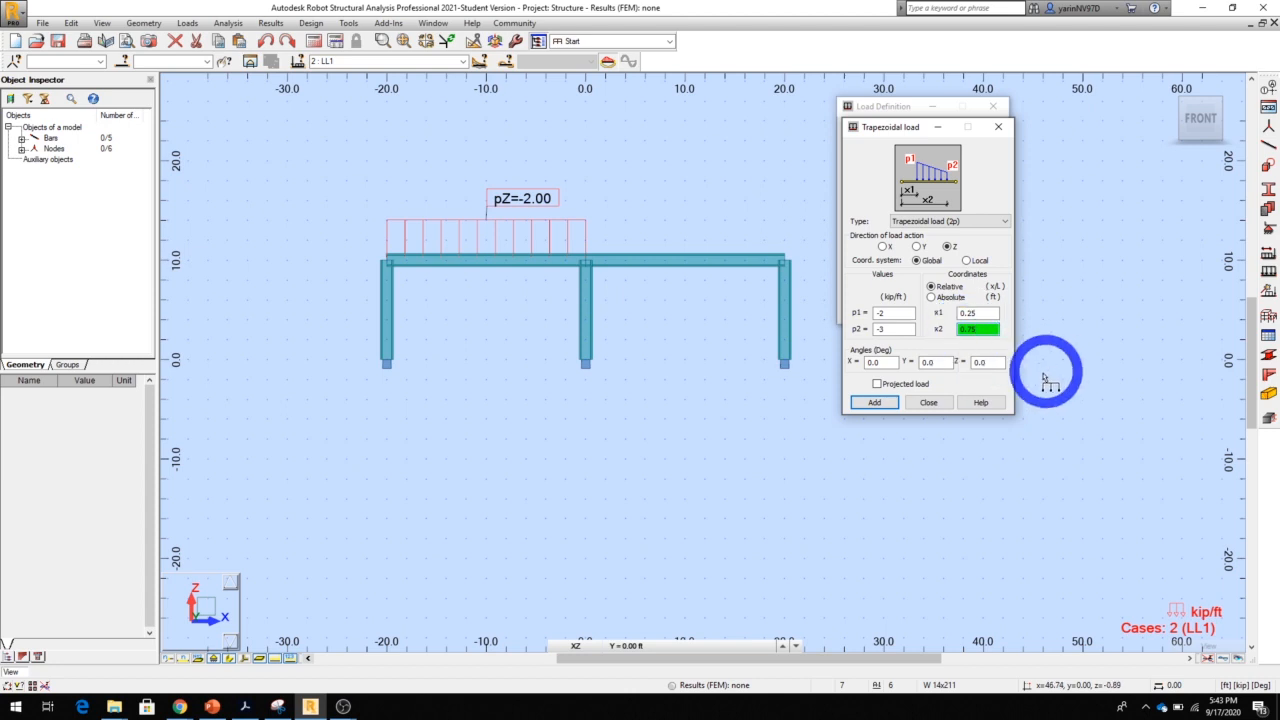
{"action": "left_click", "coordinate": [867, 404]}
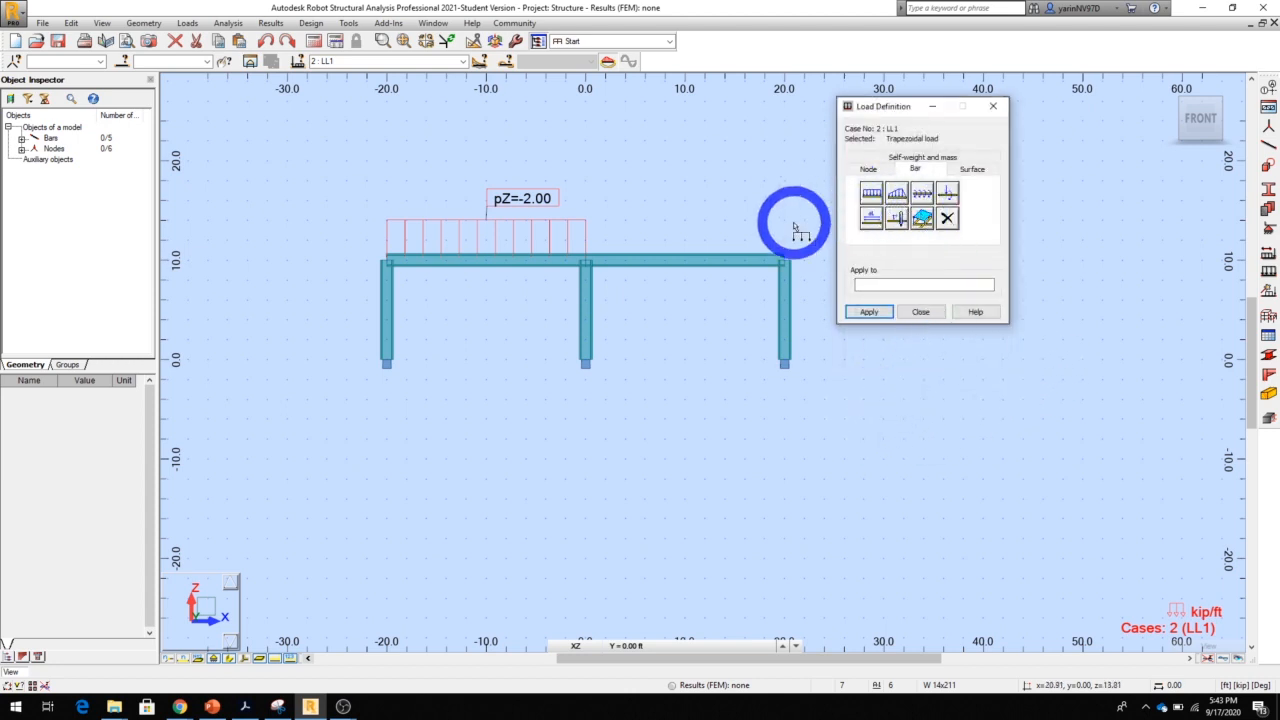
{"action": "left_click", "coordinate": [682, 258]}
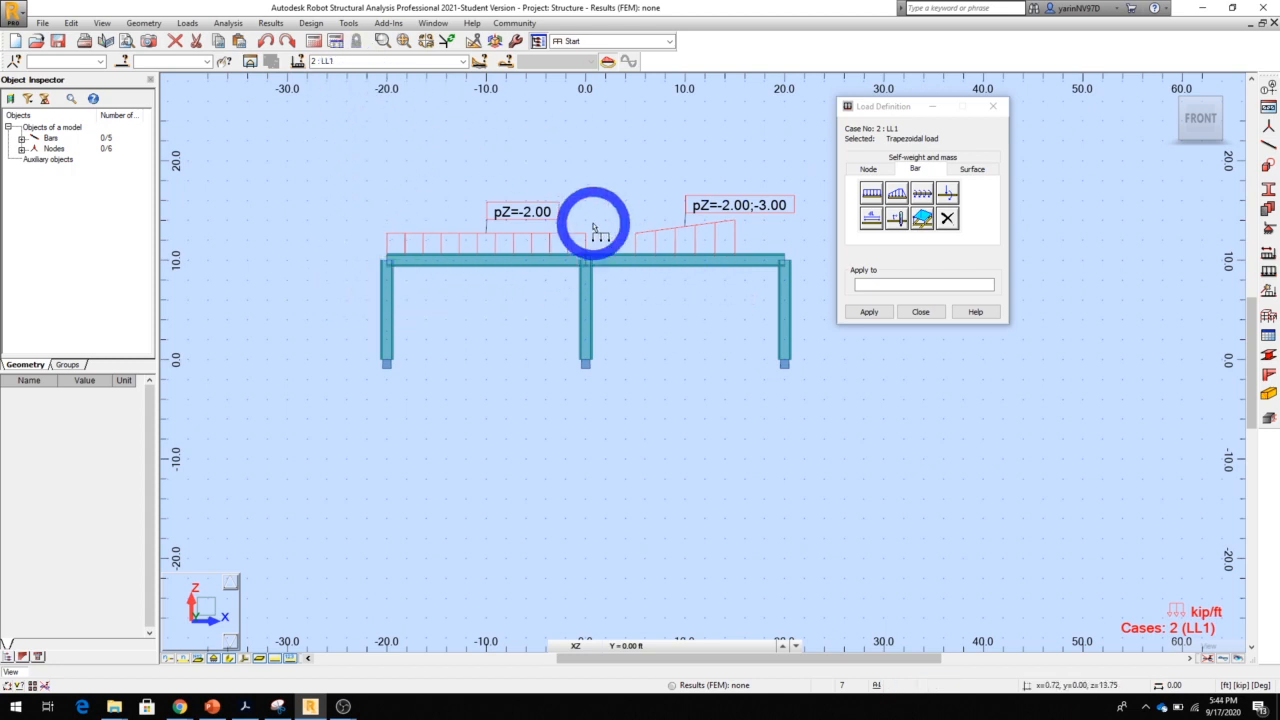
Make WIND1 the current load case, switch to node loads, and hide the section shapes so the bars display as lines
{"action": "left_click", "coordinate": [462, 61]}
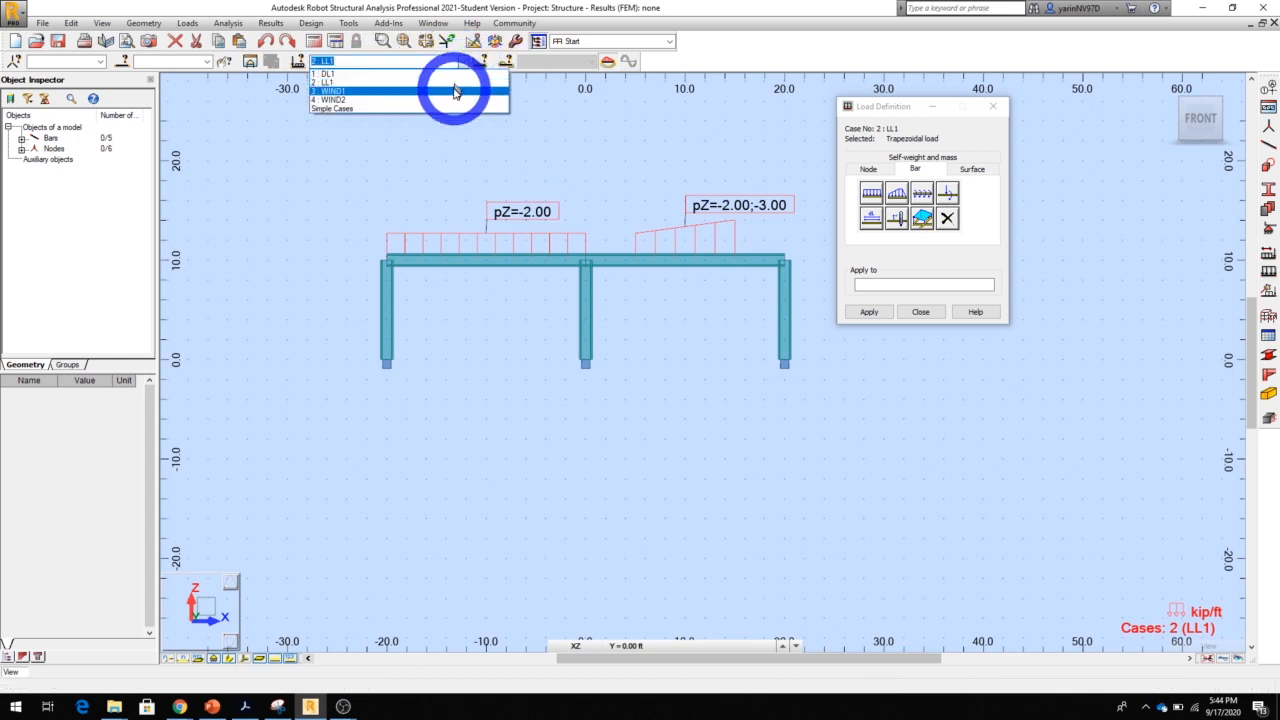
{"action": "left_click", "coordinate": [455, 93]}
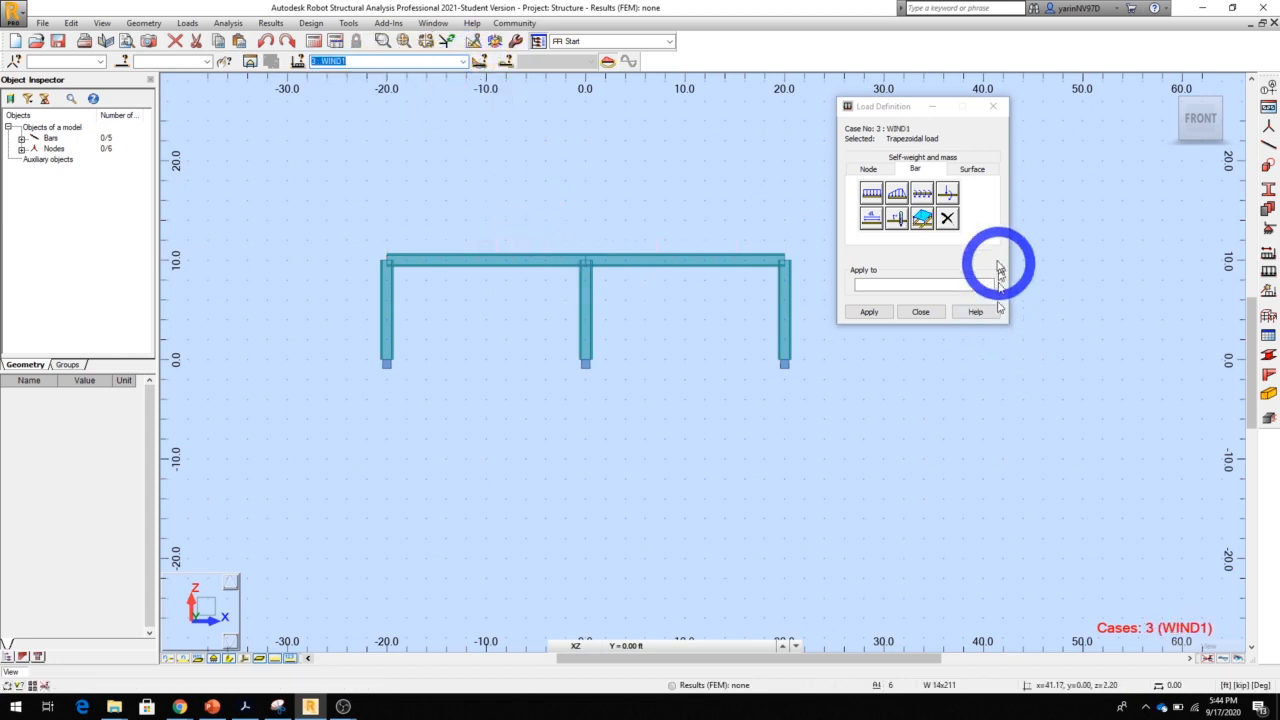
{"action": "left_click", "coordinate": [872, 172]}
{"action": "left_click", "coordinate": [893, 312]}
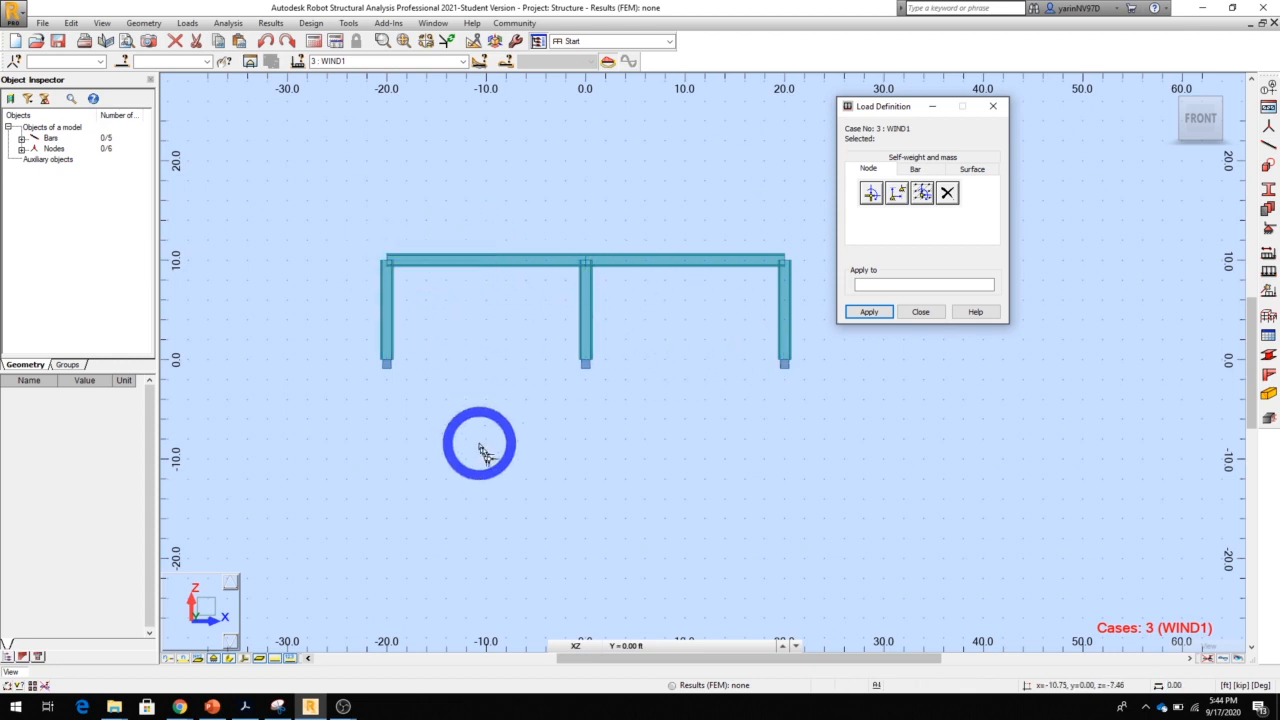
{"action": "left_click", "coordinate": [229, 658]}
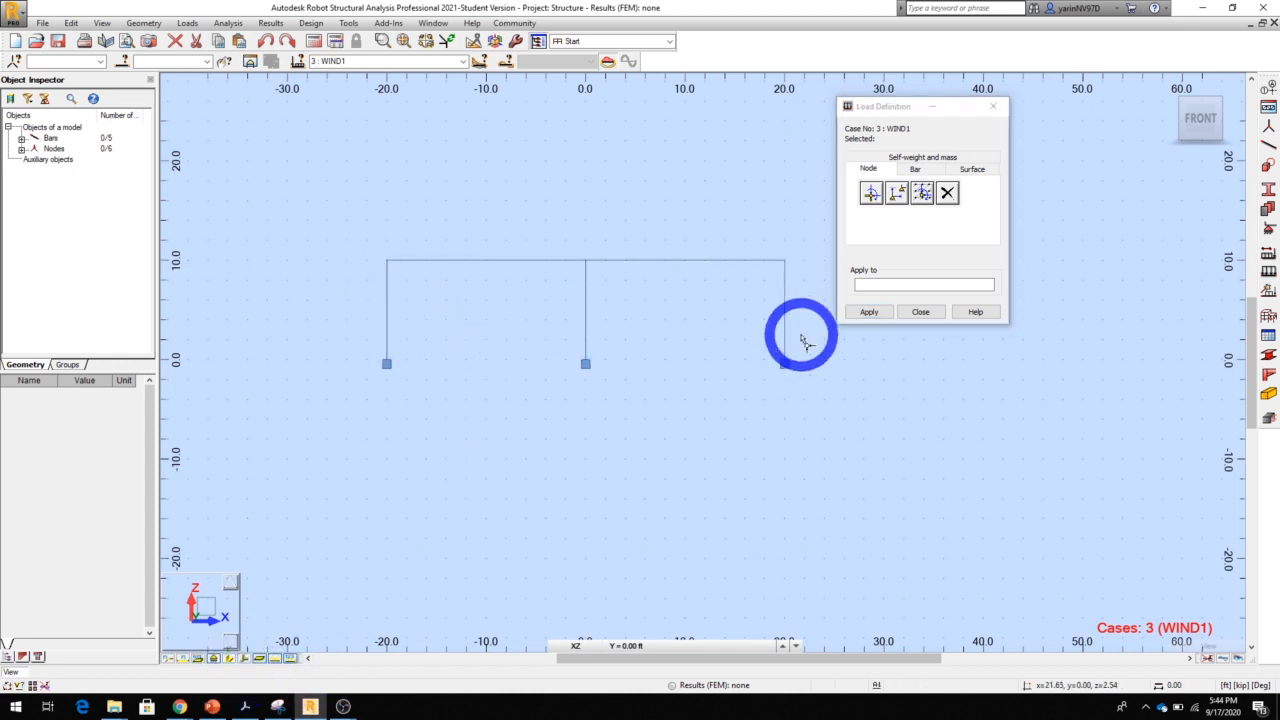
Apply a 2 kip nodal force in X to the top node of the column at x = -20
{"action": "left_click", "coordinate": [870, 197]}
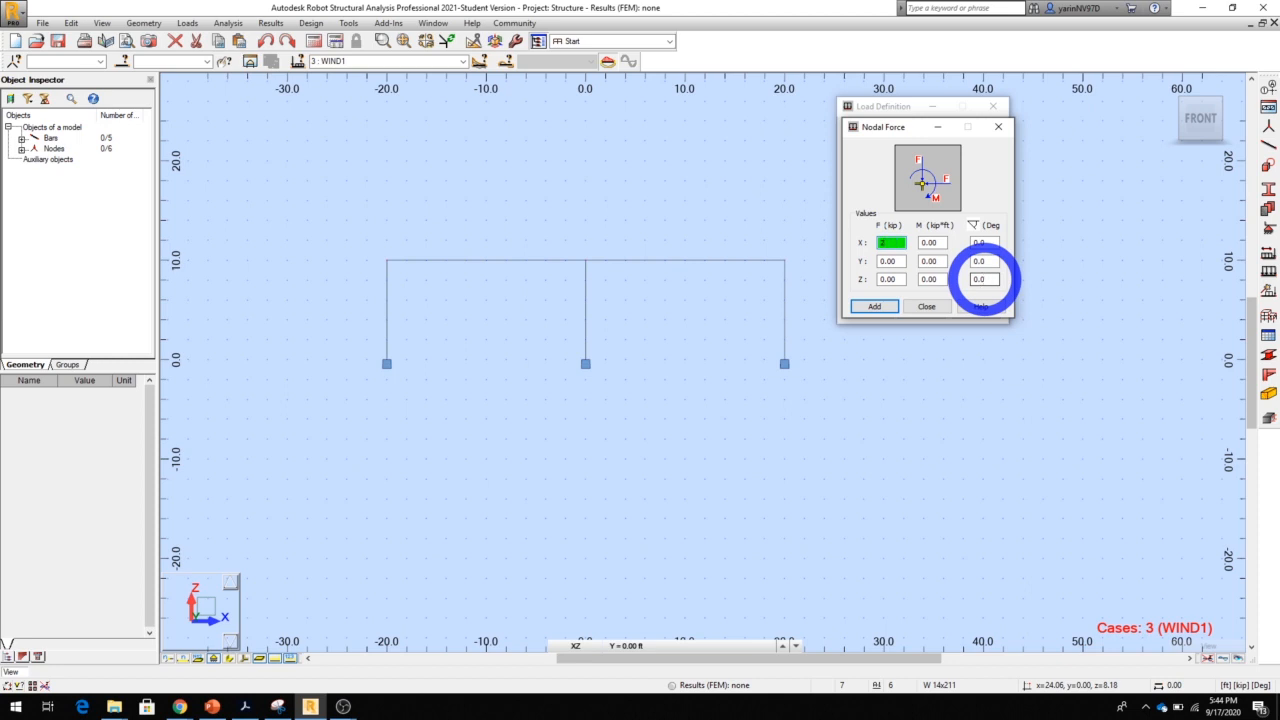
{"action": "left_click", "coordinate": [875, 307]}
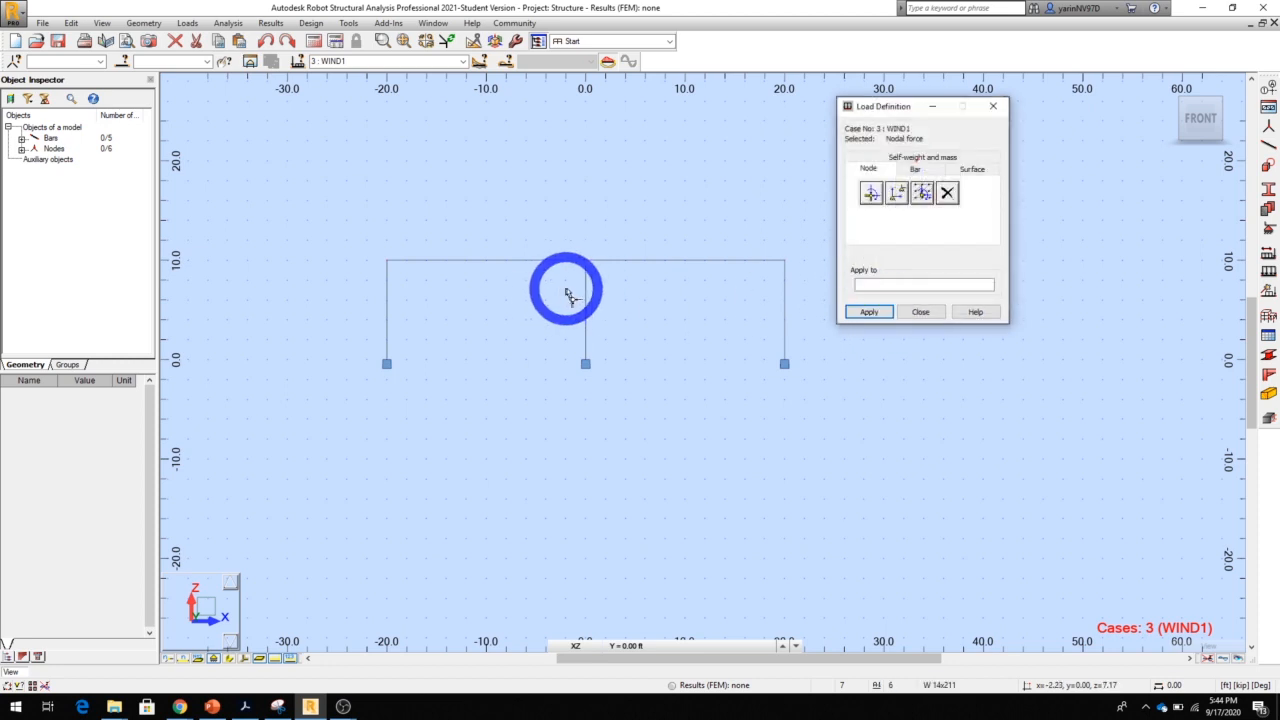
{"action": "left_click", "coordinate": [387, 264]}
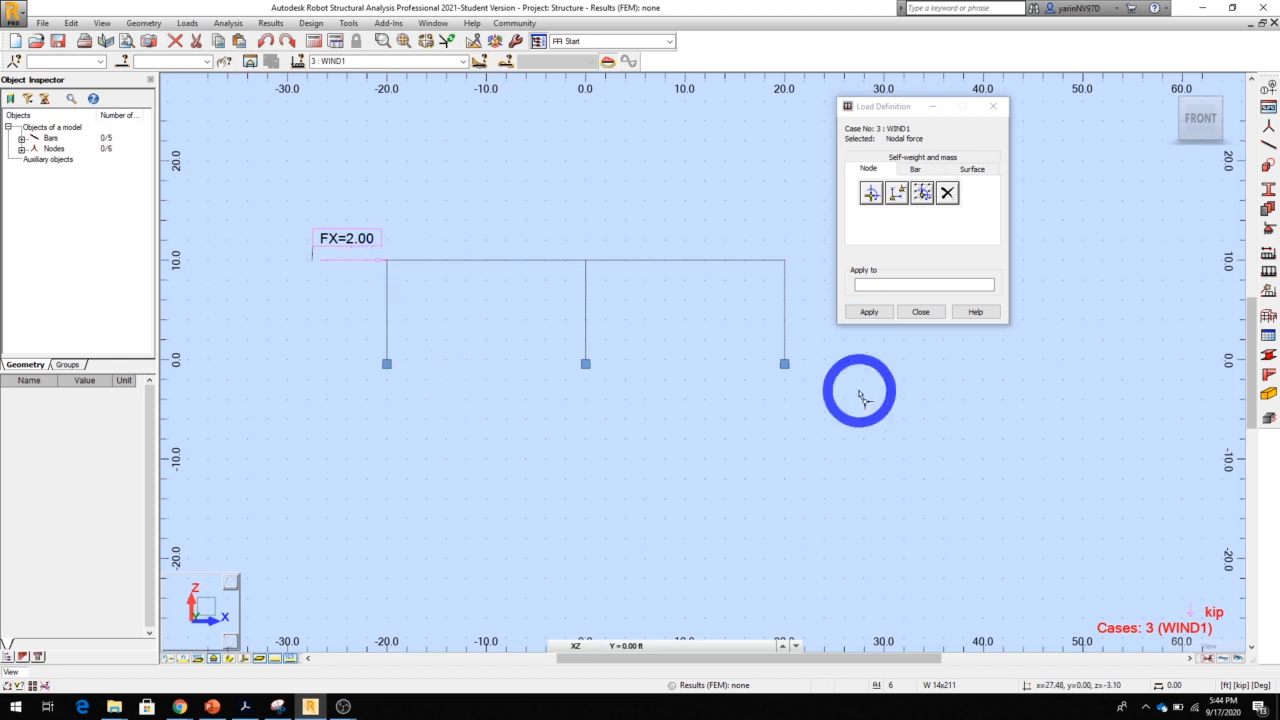
{"action": "left_click", "coordinate": [869, 313]}
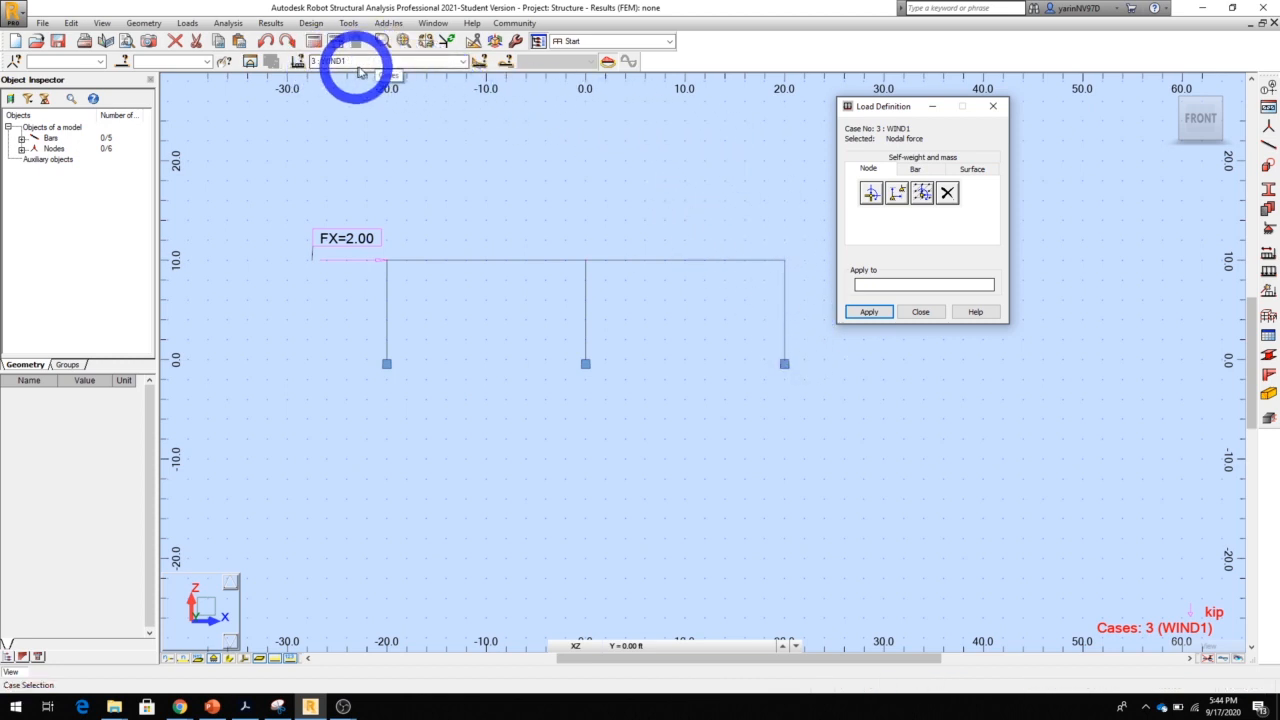
In load case WIND2, apply a uniform load of -1.5 kip/ft in global X, with Z 0, to the column at x = 20 and finish load definition
{"action": "left_click", "coordinate": [462, 61]}
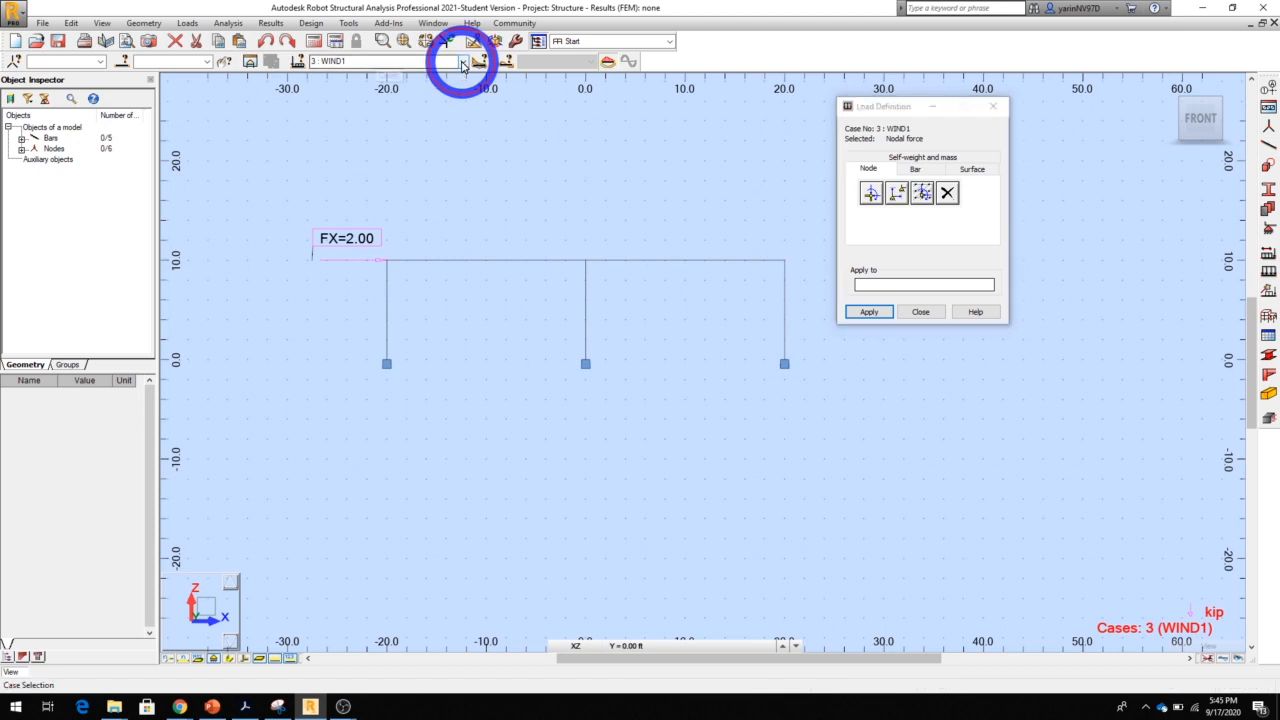
{"action": "left_click", "coordinate": [454, 101]}
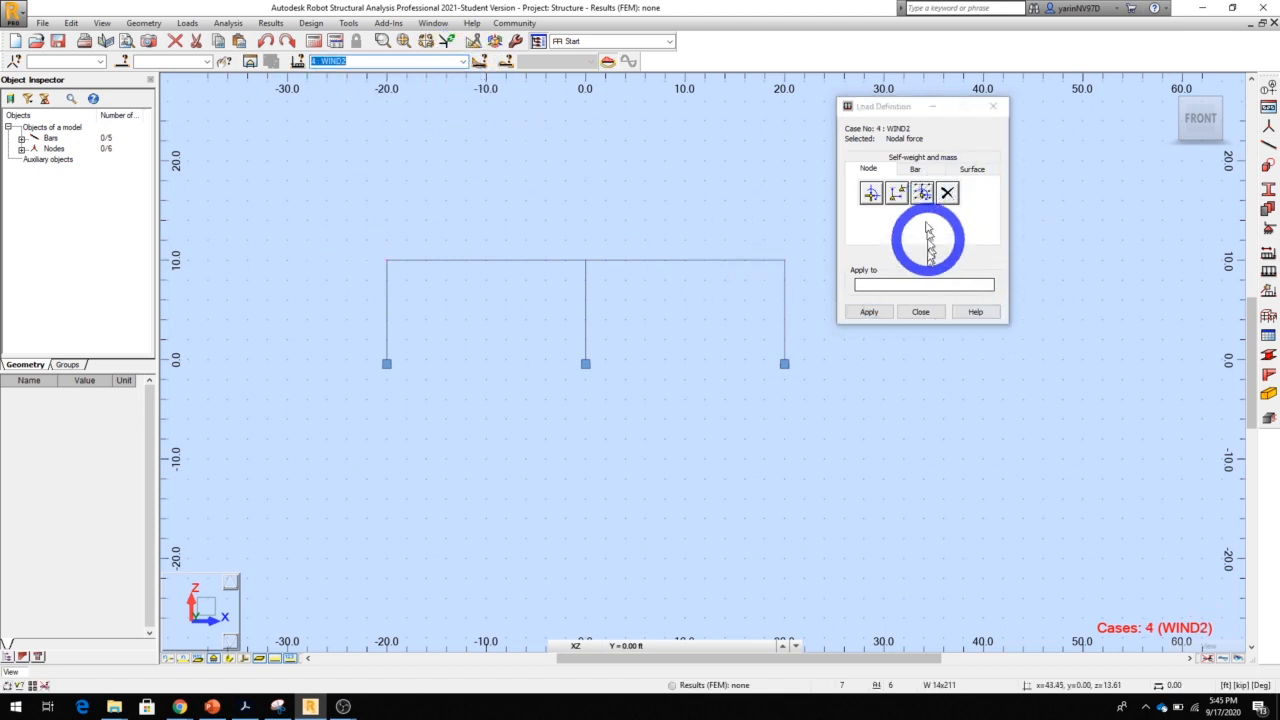
{"action": "left_click", "coordinate": [916, 170]}
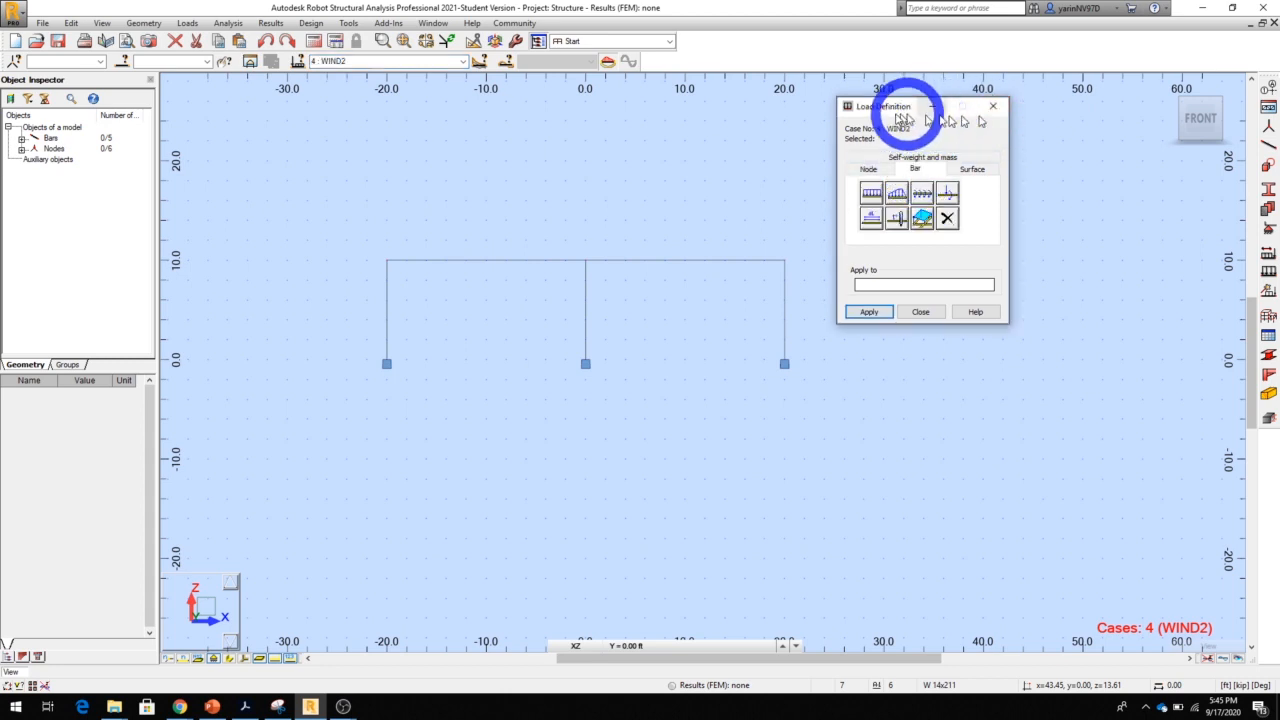
{"action": "left_click_drag", "start_coordinate": [900, 108], "coordinate": [975, 118]}
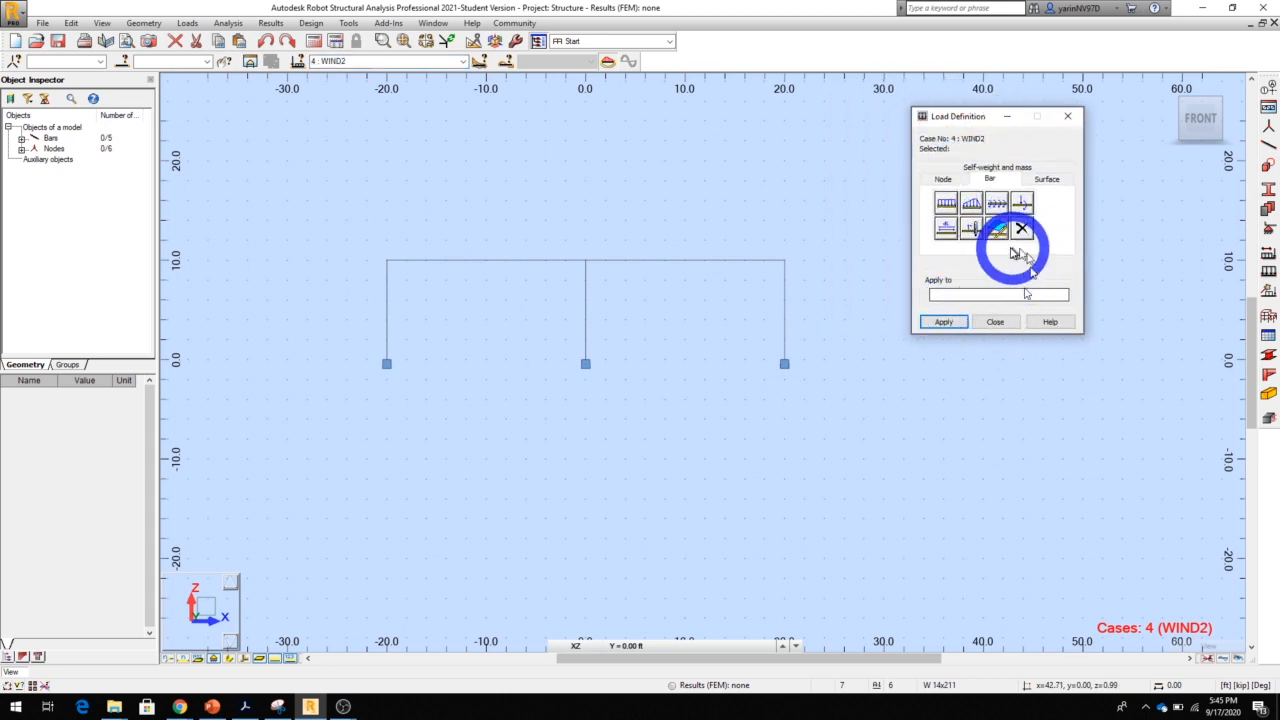
{"action": "left_click", "coordinate": [947, 205]}
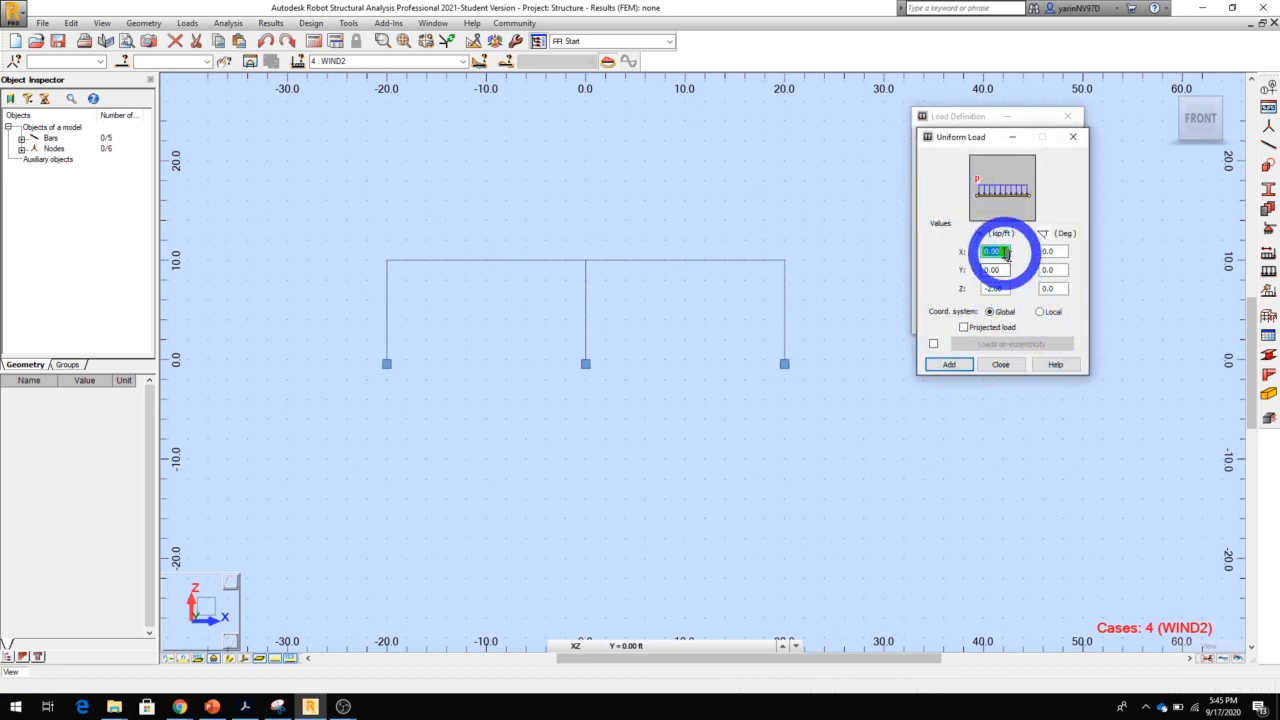
{"action": "left_click", "coordinate": [994, 250]}
{"action": "left_click", "coordinate": [1008, 272]}
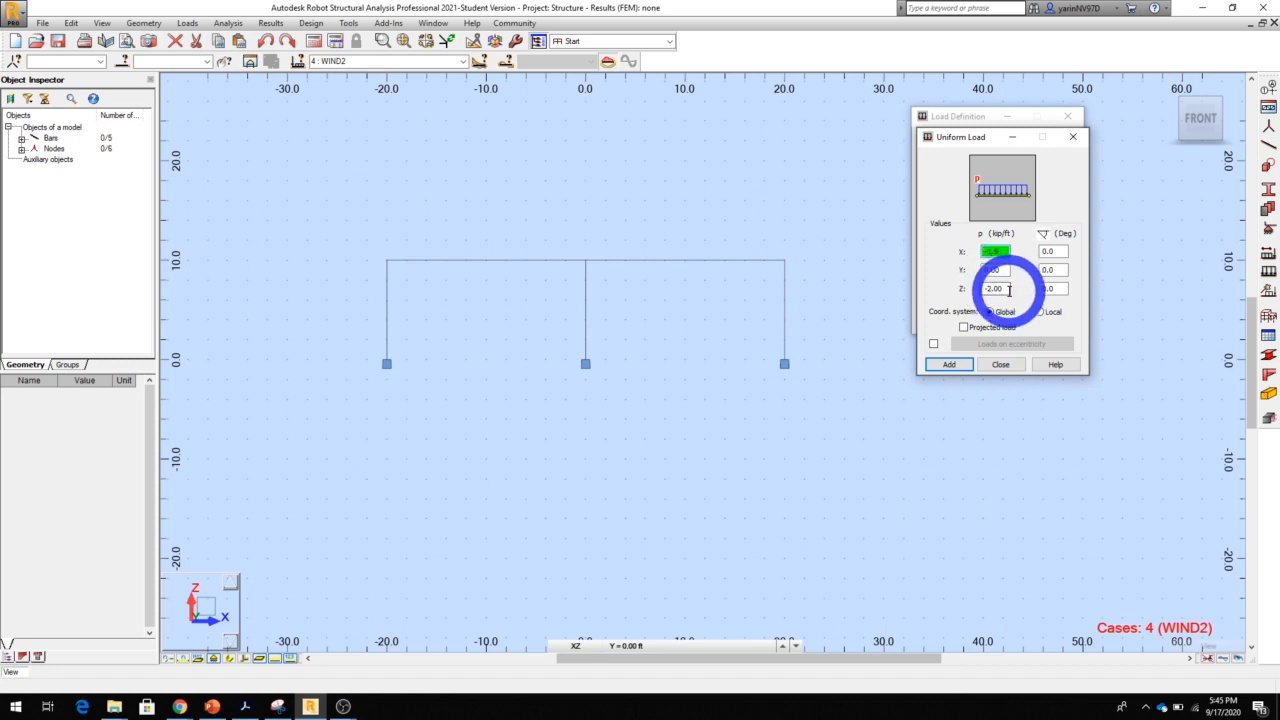
{"action": "left_click_drag", "start_coordinate": [1003, 290], "coordinate": [983, 291]}
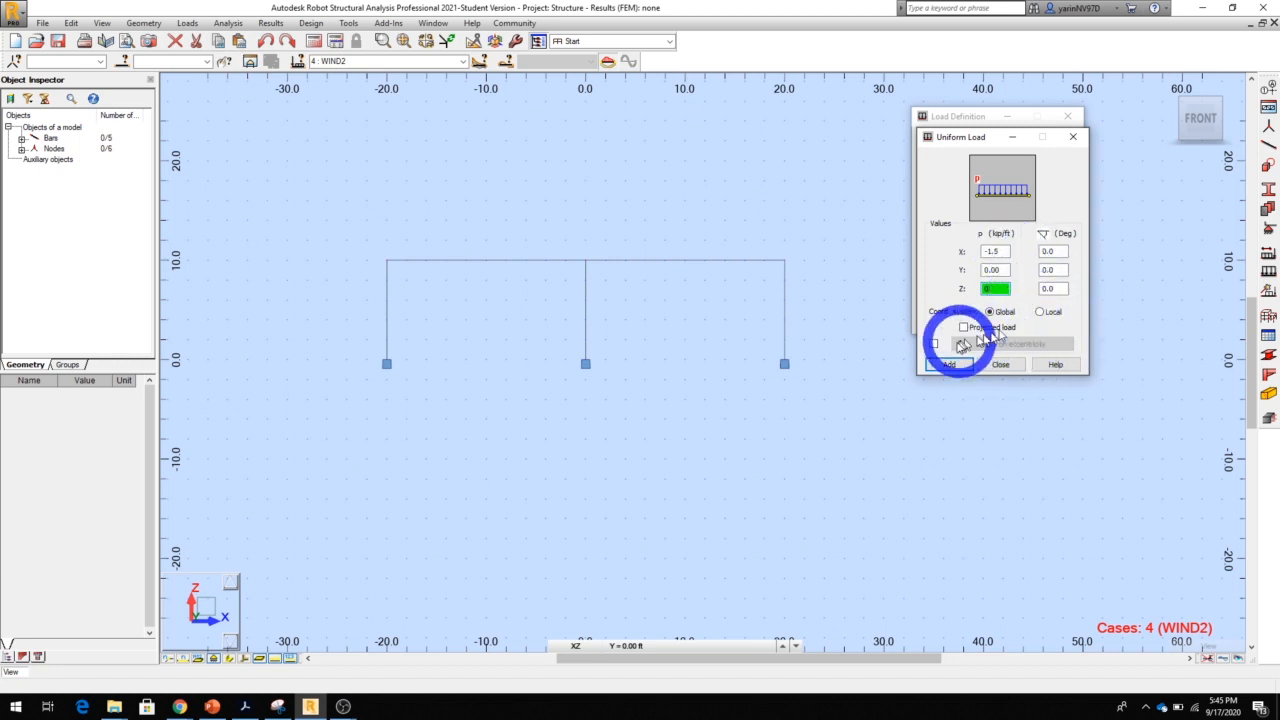
{"action": "left_click", "coordinate": [945, 364]}
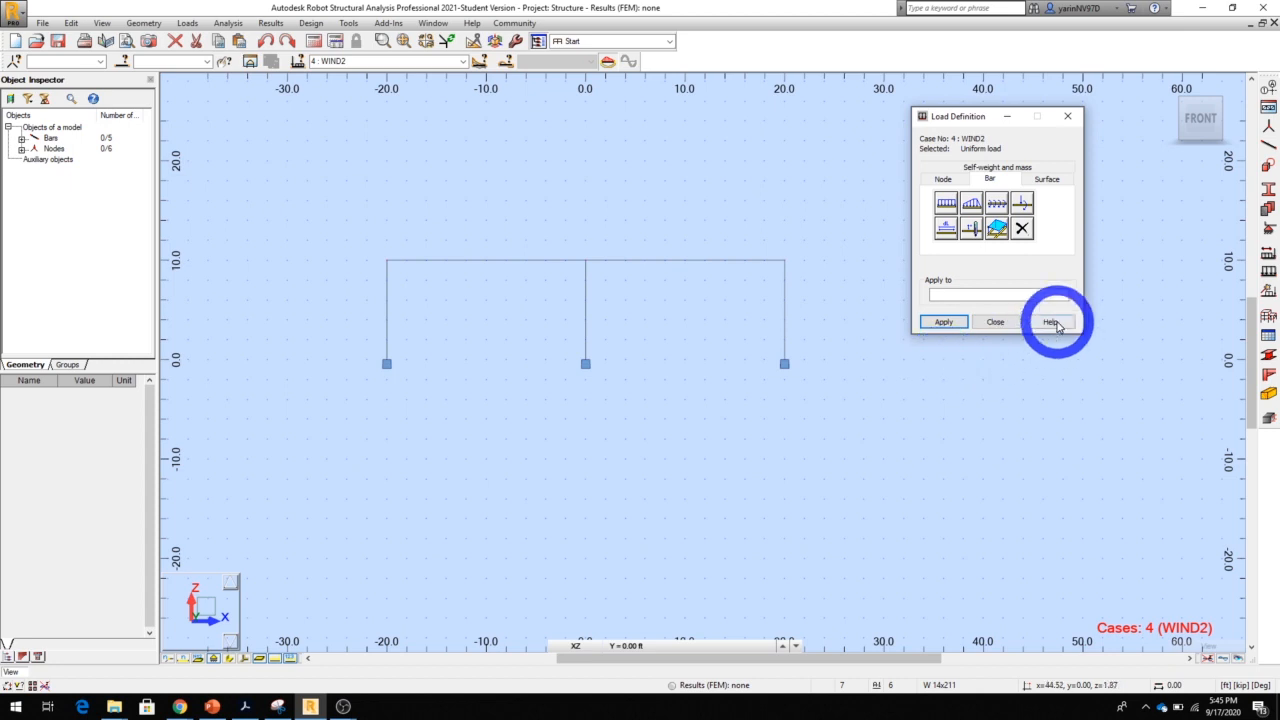
{"action": "left_click", "coordinate": [788, 303]}
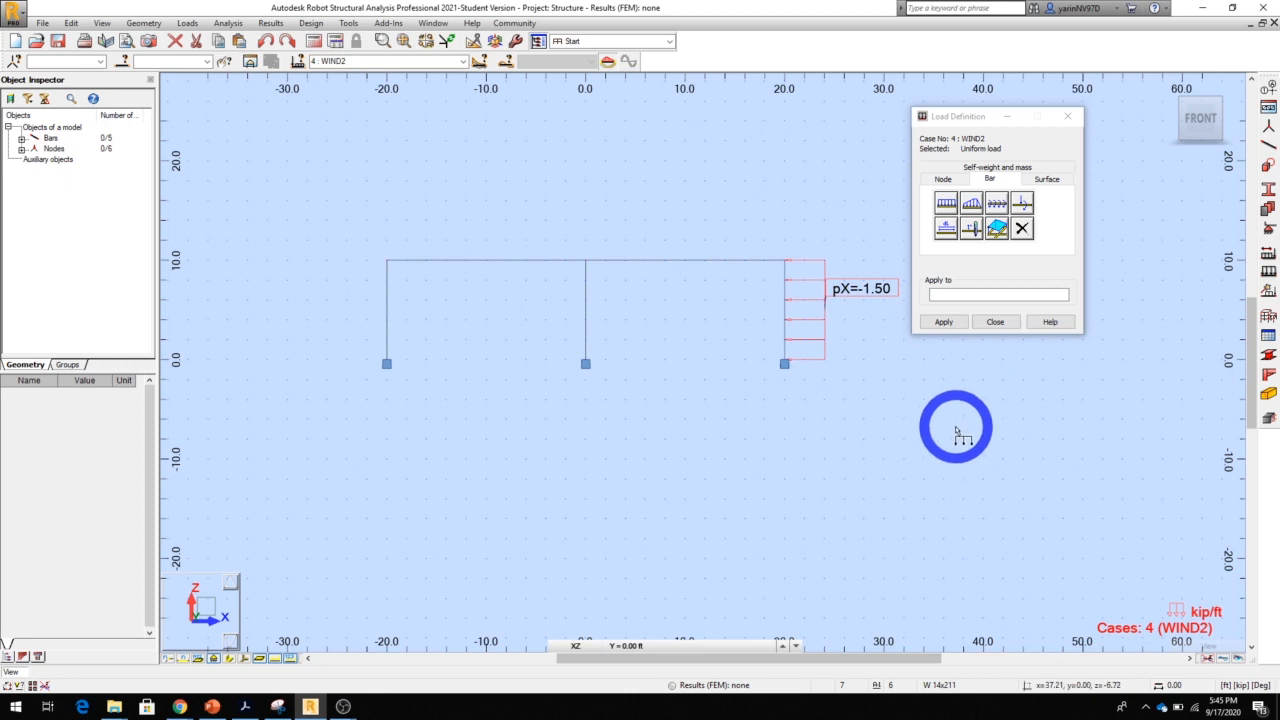
{"action": "left_click", "coordinate": [943, 321]}
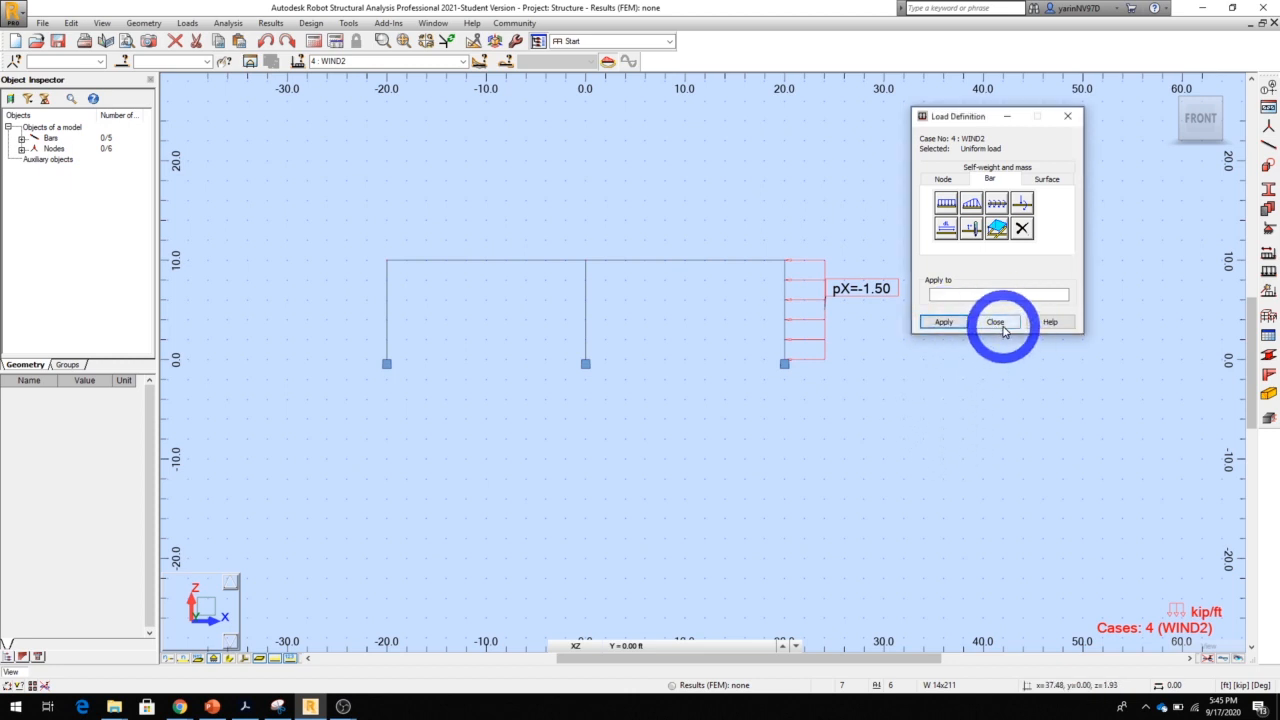
{"action": "left_click", "coordinate": [996, 322]}
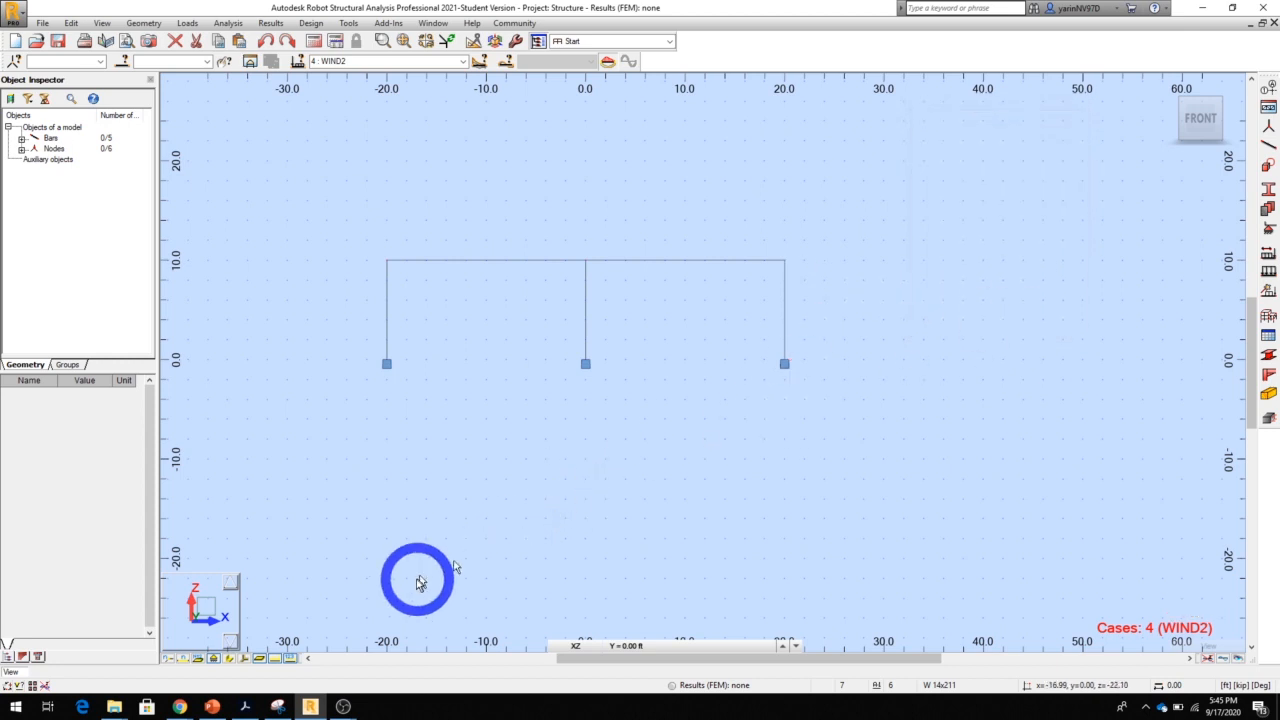
Show the section shapes and load symbols on the model, and display the loads of all simple cases together
{"action": "left_click", "coordinate": [230, 659]}
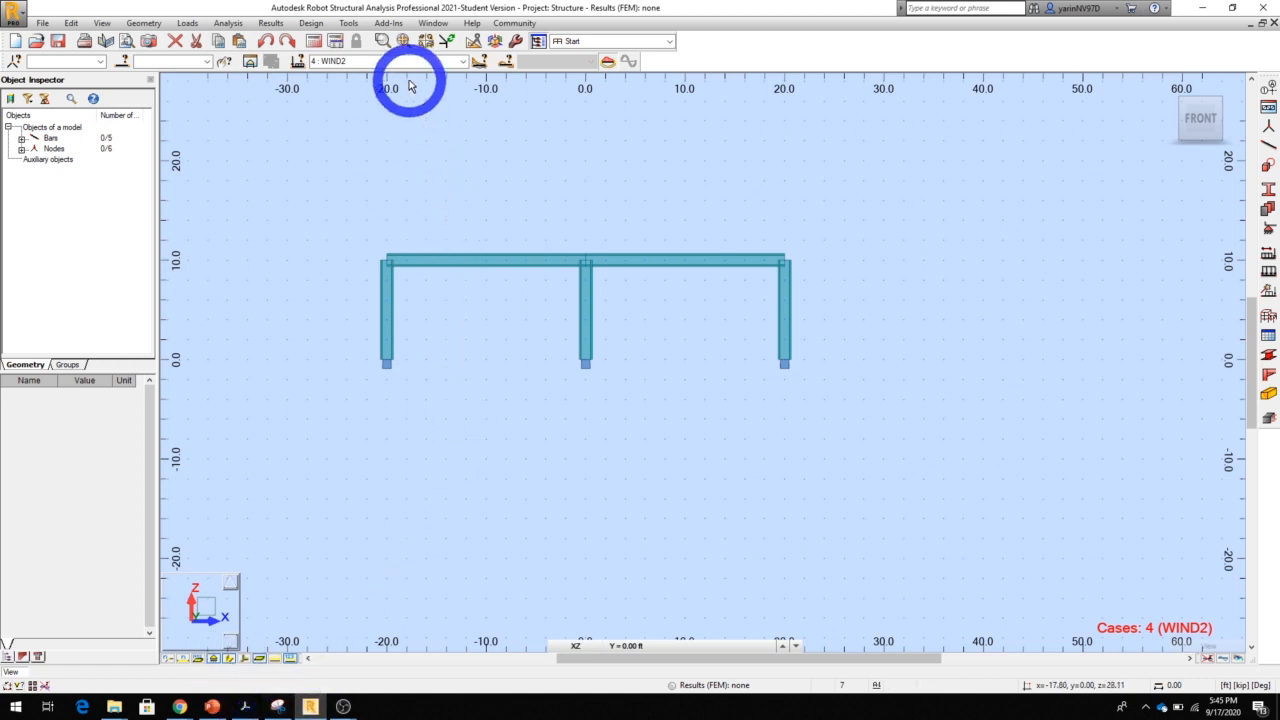
{"action": "left_click", "coordinate": [278, 663]}
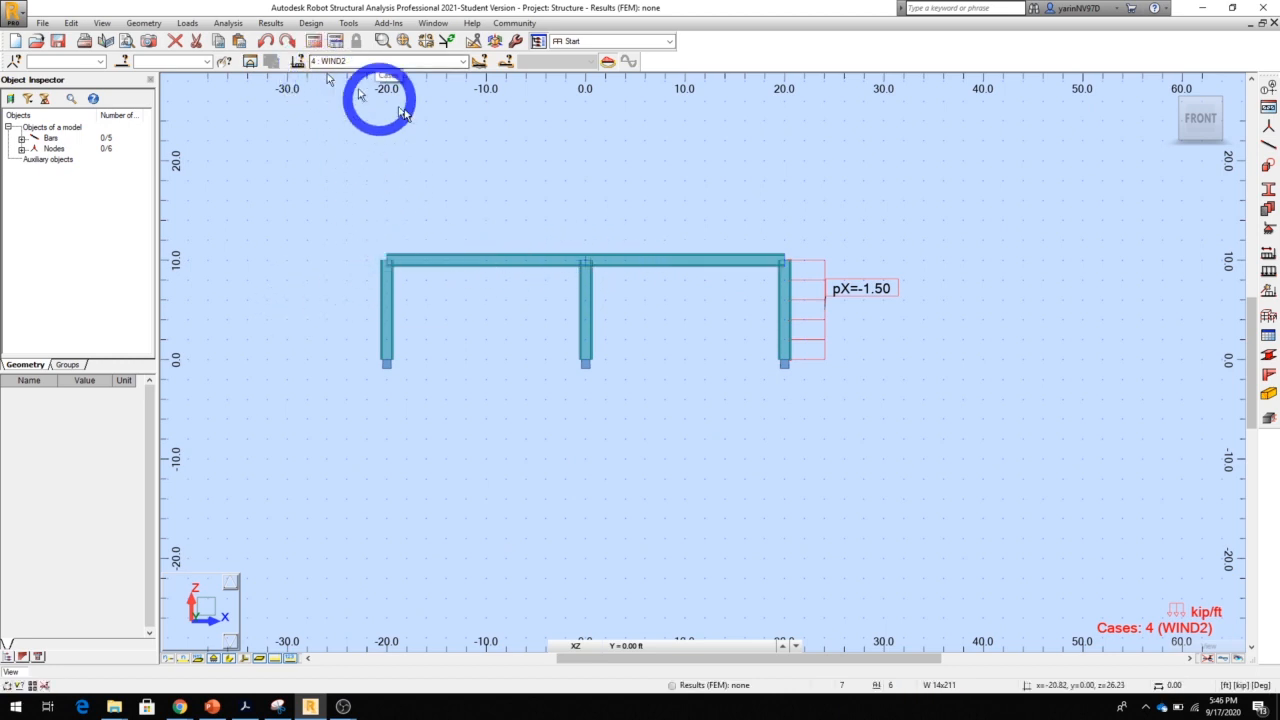
{"action": "left_click", "coordinate": [463, 62]}
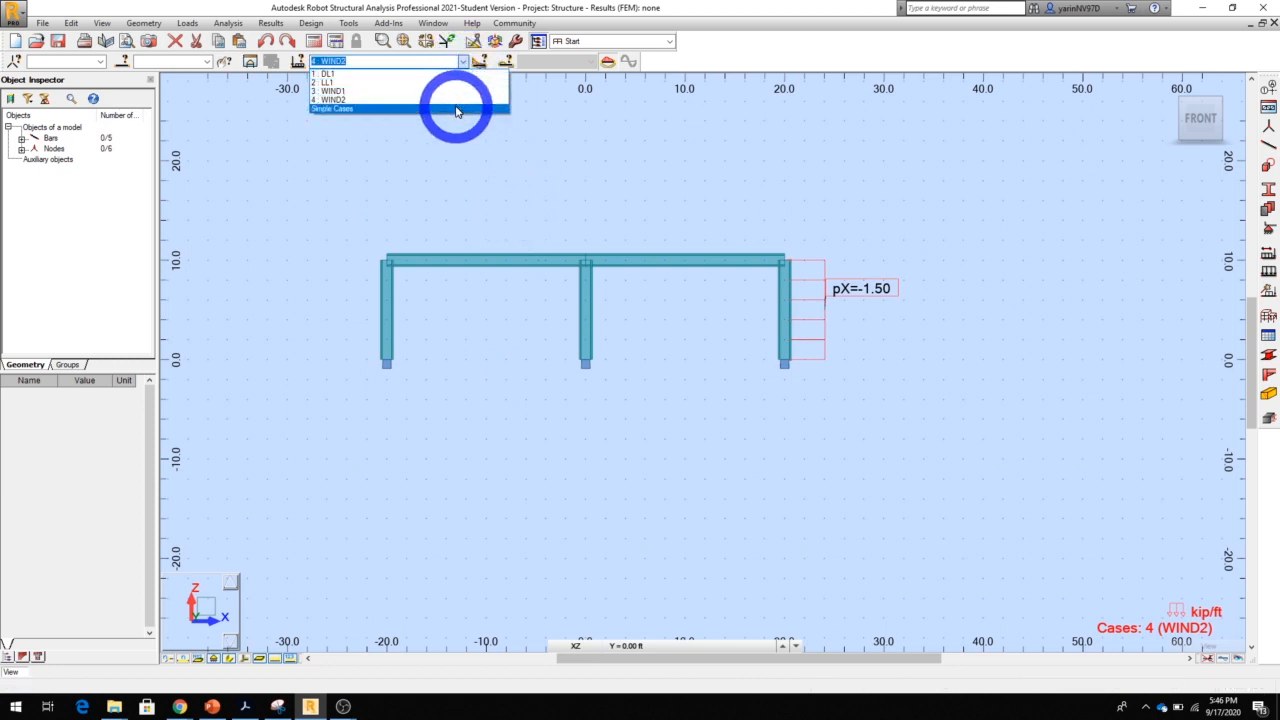
{"action": "left_click", "coordinate": [456, 109]}
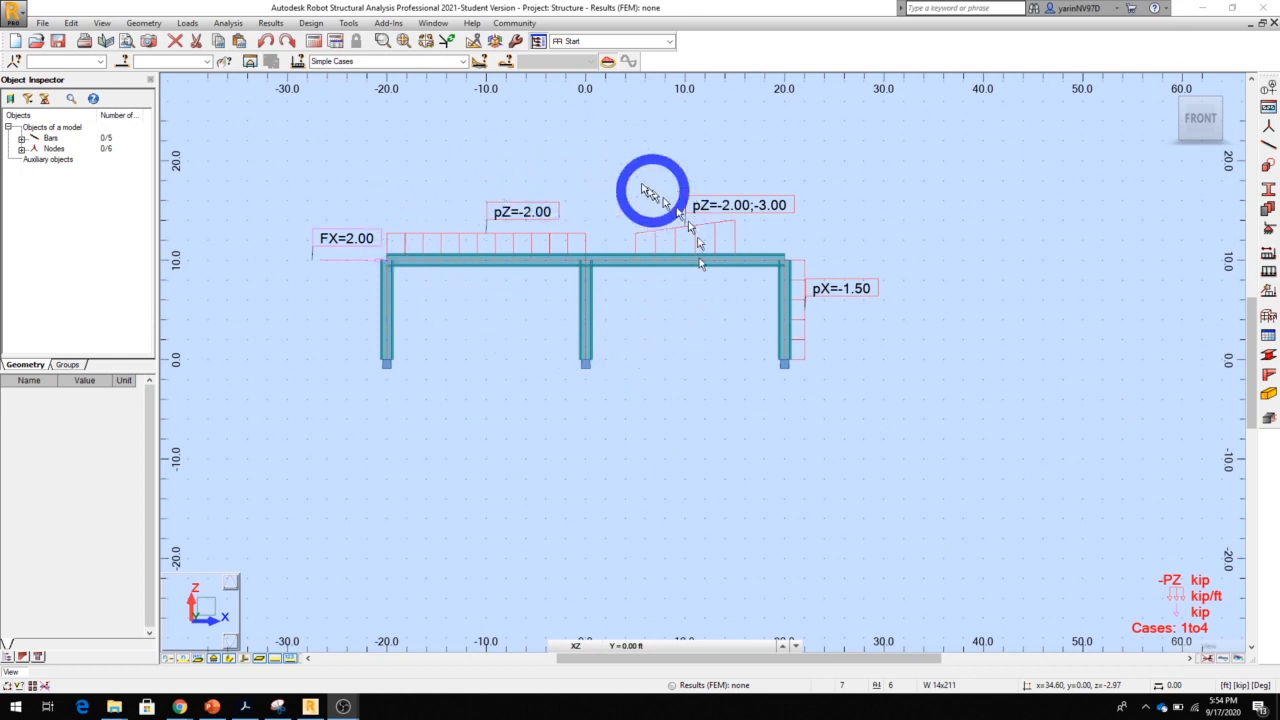
Switch the front view of the frame to the XYZ 3D projection
{"action": "left_click", "coordinate": [495, 43]}
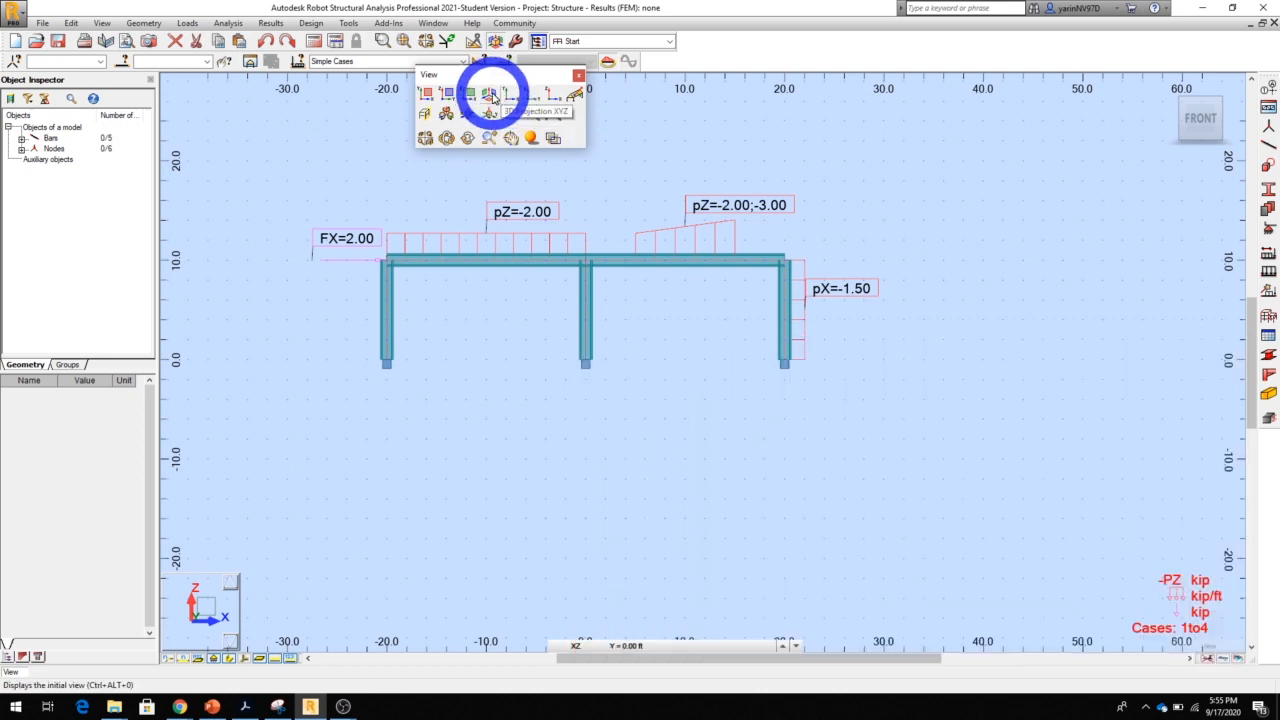
{"action": "left_click", "coordinate": [492, 96]}
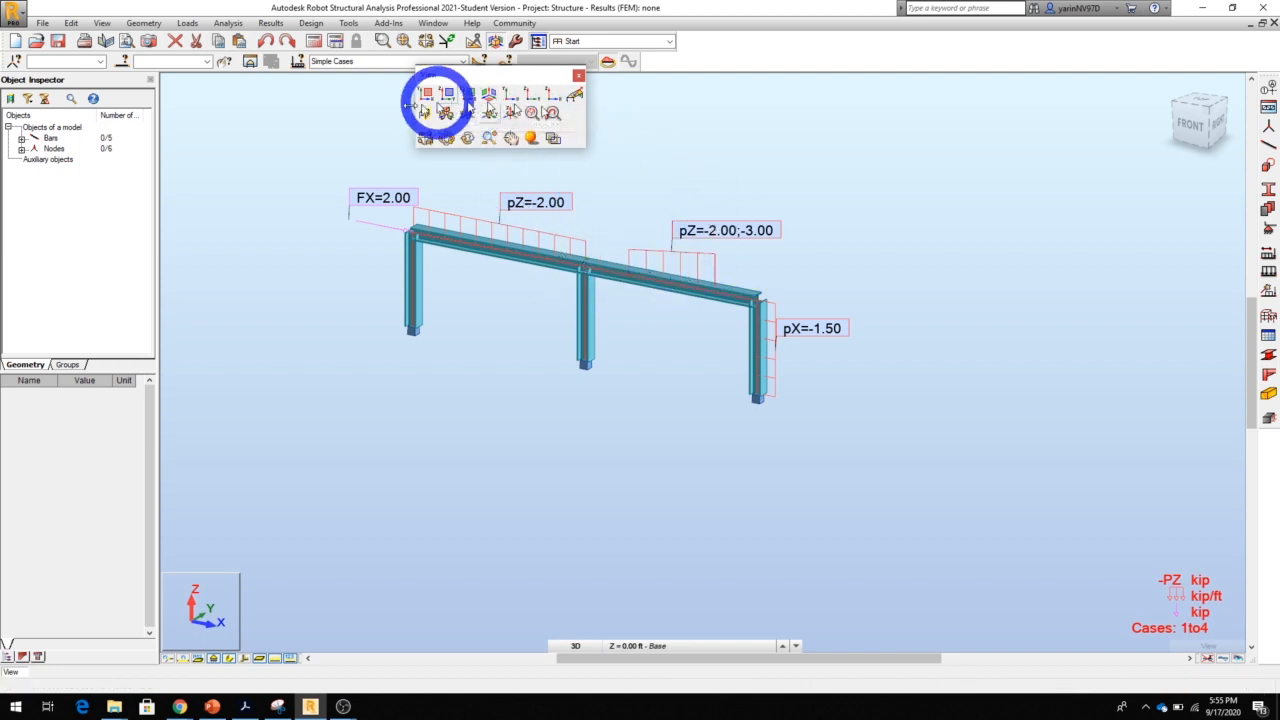
{"action": "left_click", "coordinate": [578, 78]}
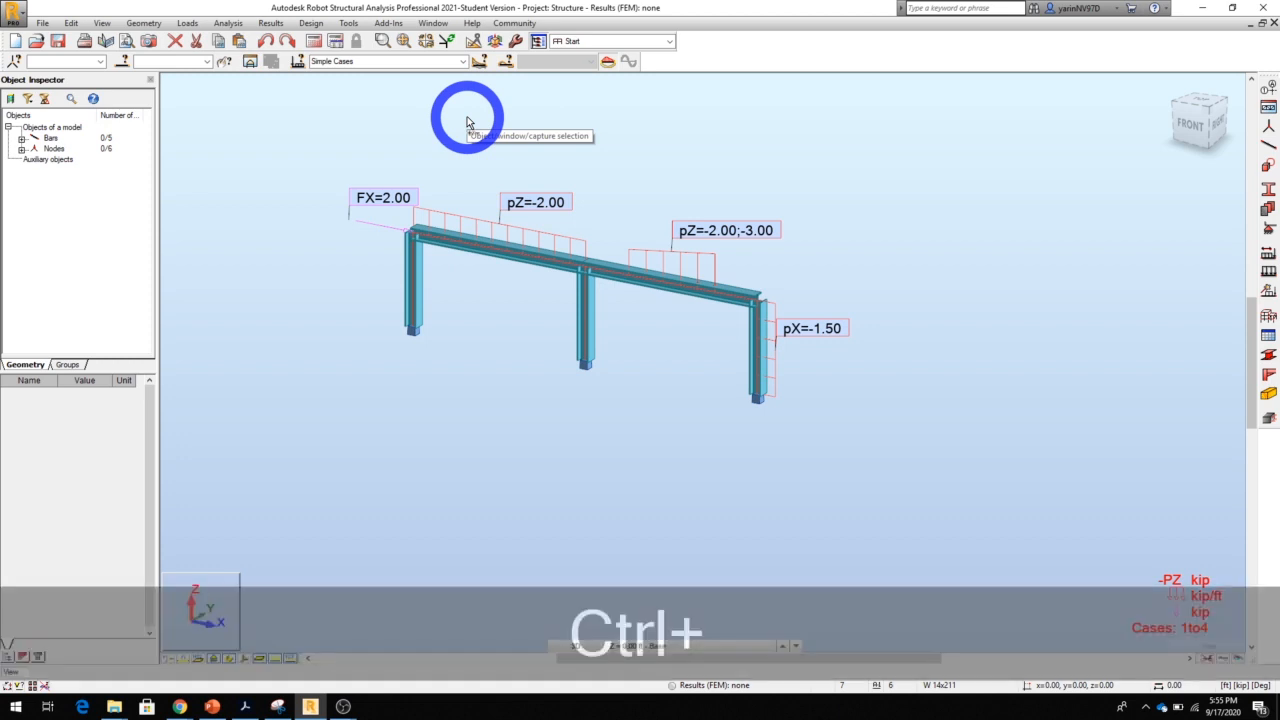
Select the entire frame and copy it once with a translation vector of 0, 24, 0 ft
{"action": "key", "text": "ctrl+a"}
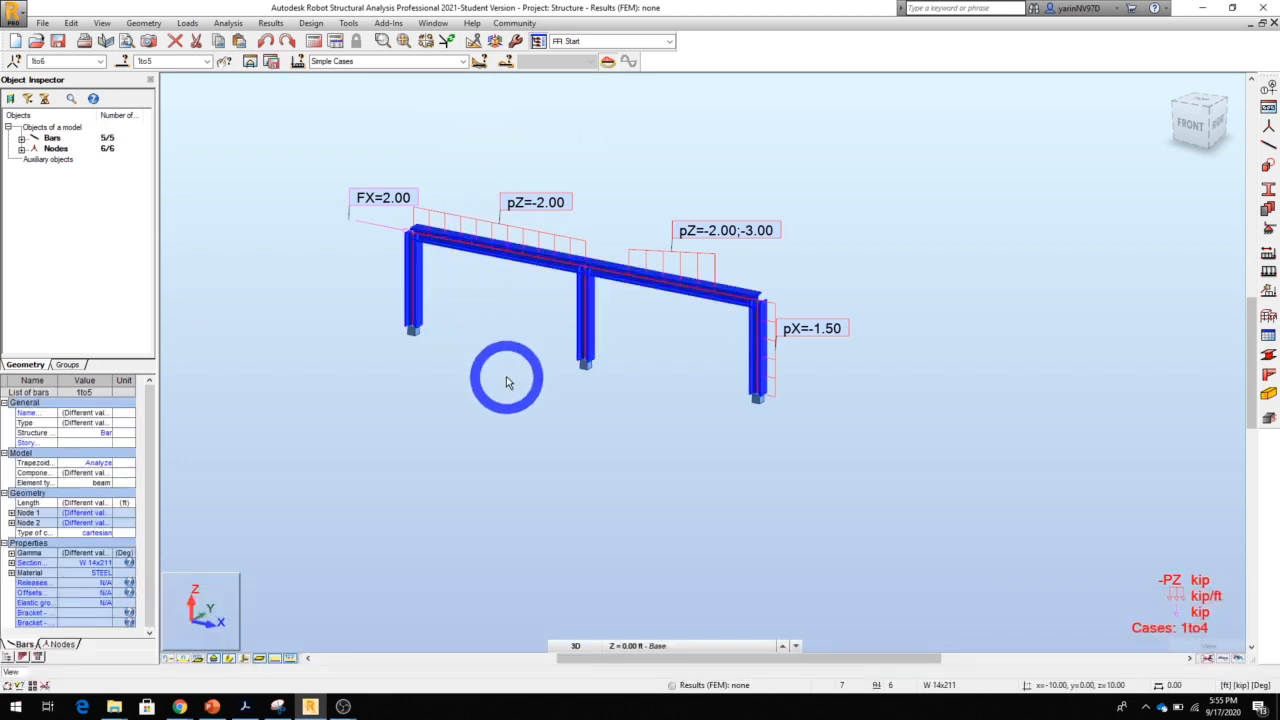
{"action": "left_click", "coordinate": [306, 128]}
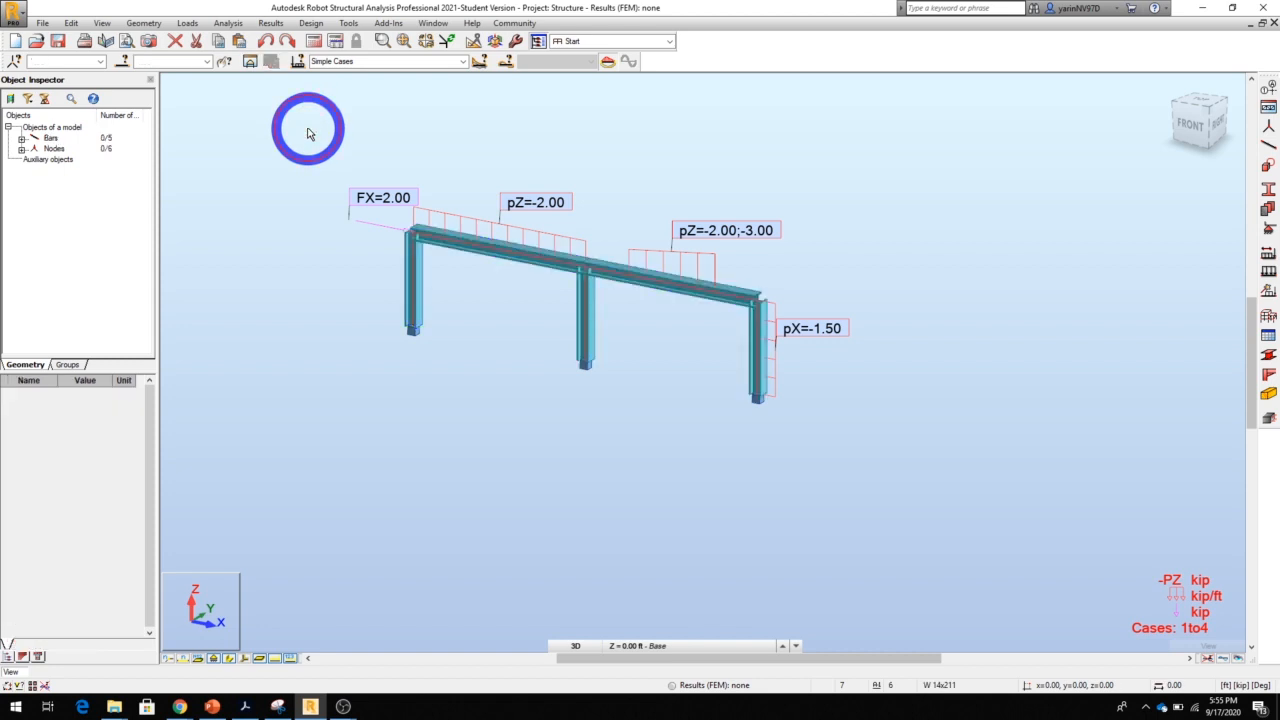
{"action": "left_click_drag", "start_coordinate": [309, 133], "coordinate": [897, 456]}
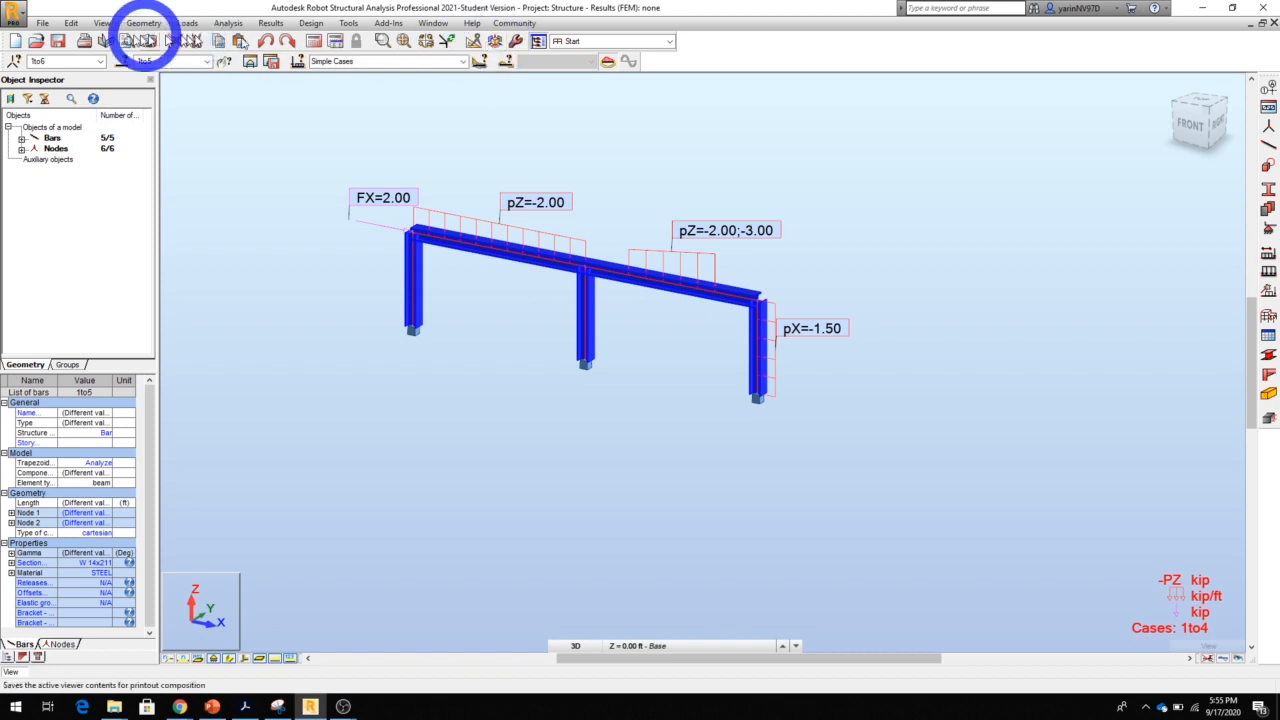
{"action": "left_click", "coordinate": [474, 44]}
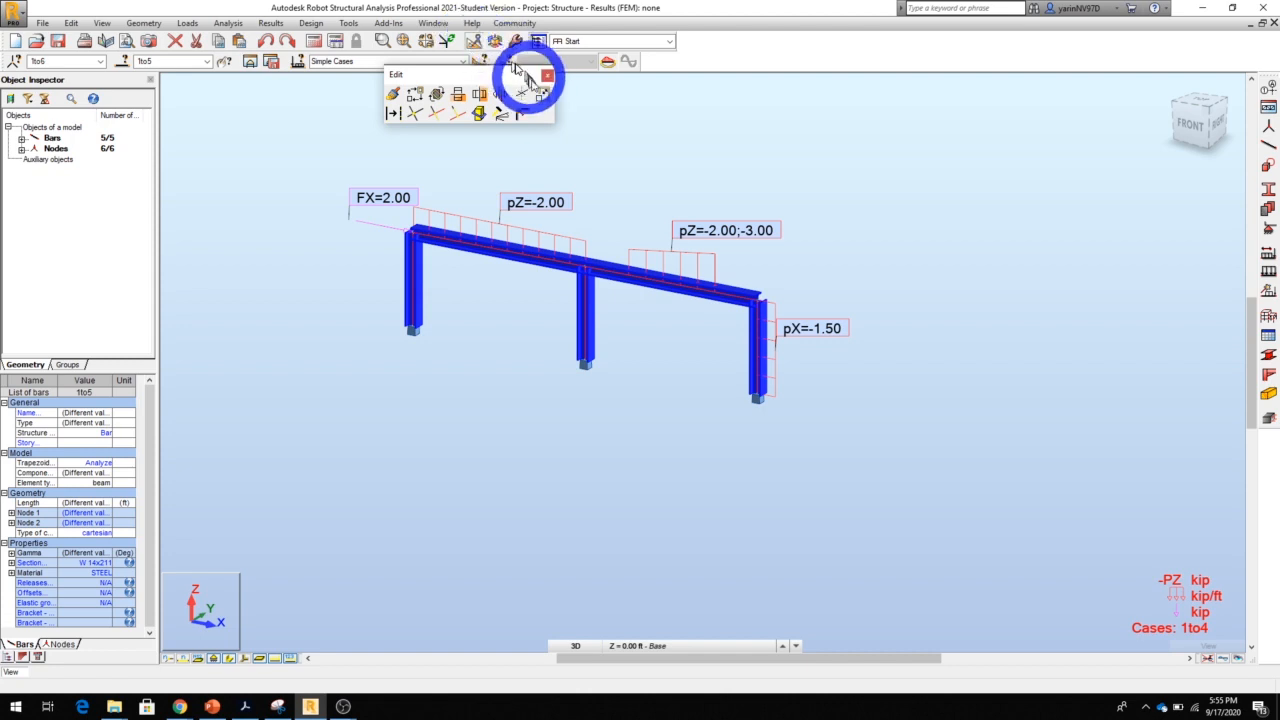
{"action": "left_click", "coordinate": [416, 95]}
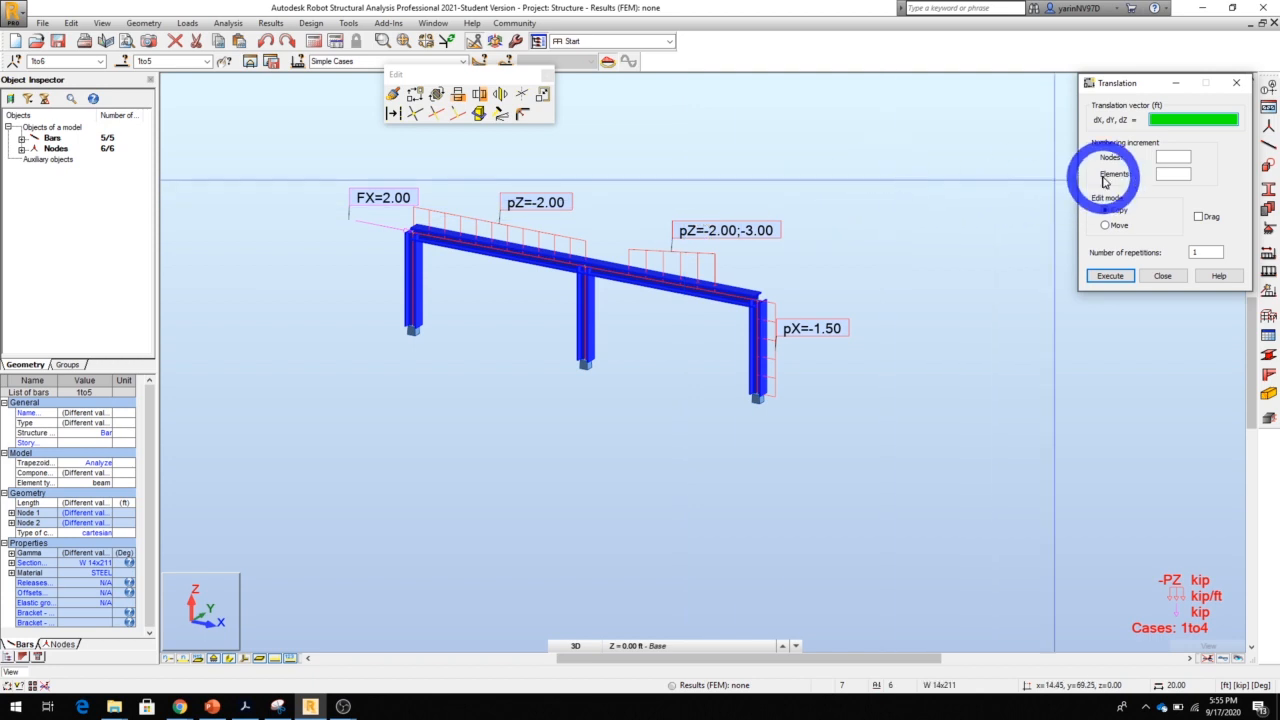
{"action": "left_click_drag", "start_coordinate": [1153, 90], "coordinate": [1037, 92]}
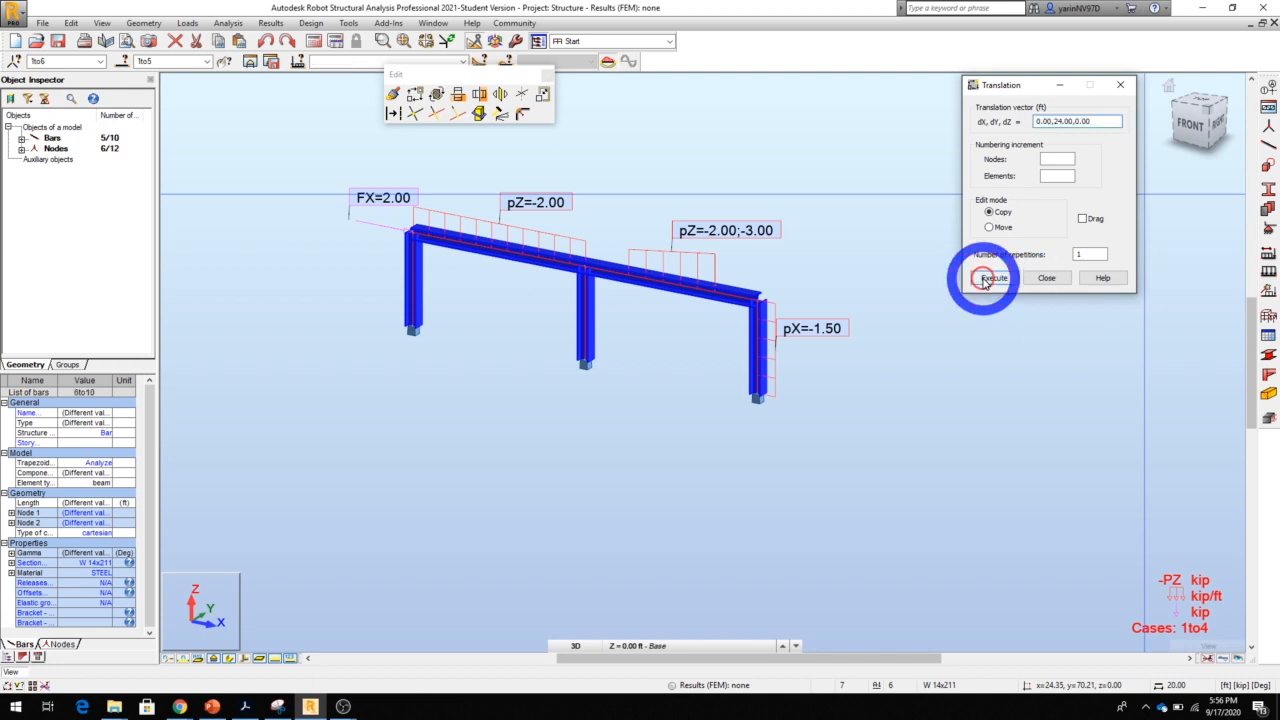
{"action": "left_click", "coordinate": [990, 278]}
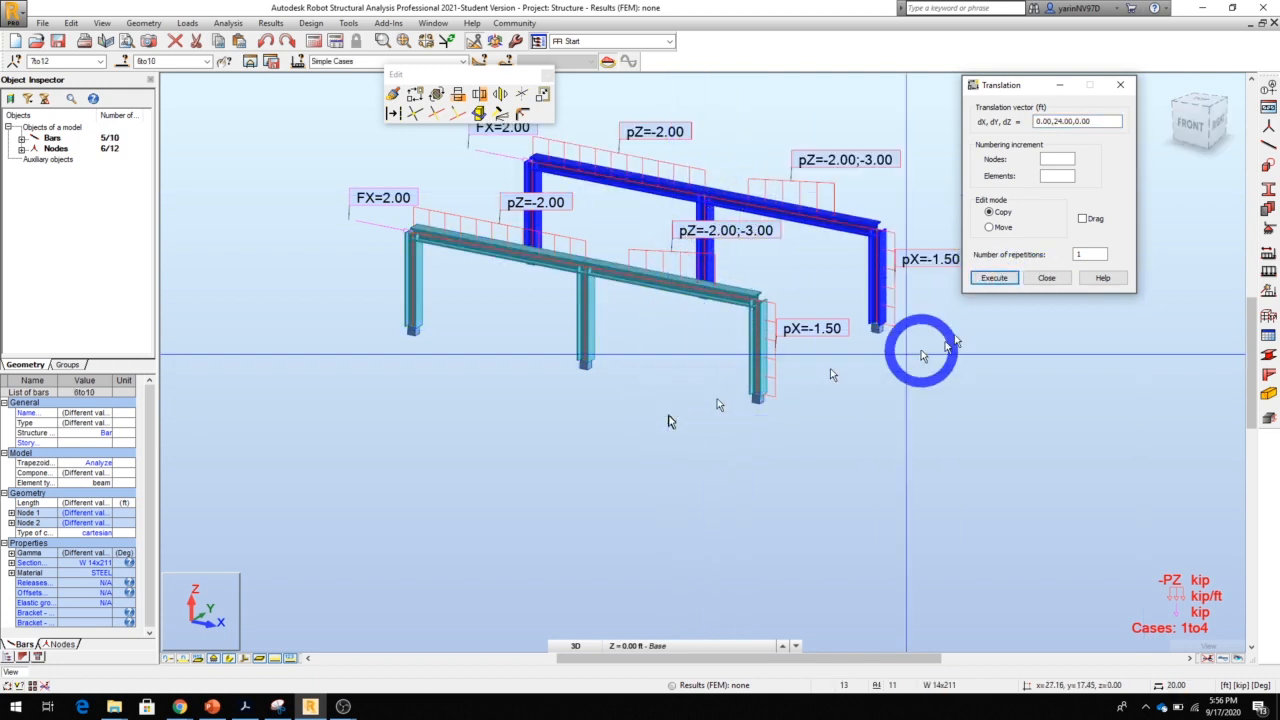
{"action": "left_click", "coordinate": [1052, 280]}
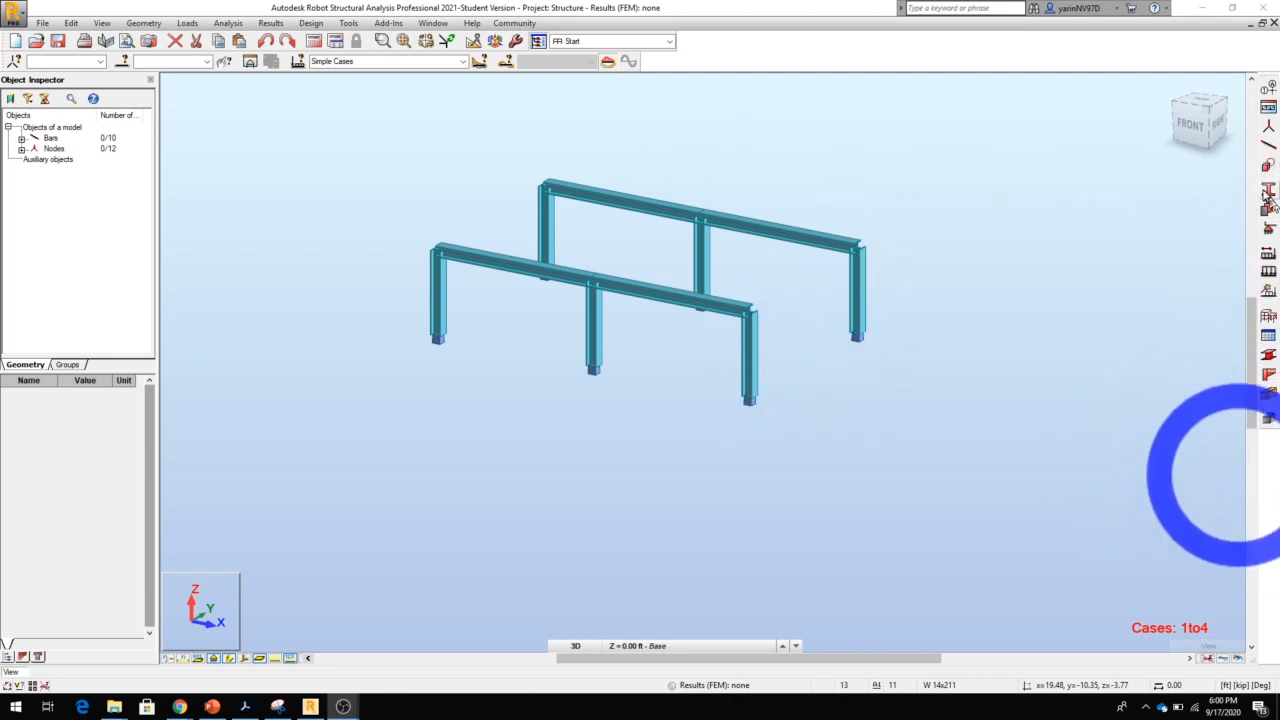
Define a W 12x190 steel section from the AISC 15.0 W family and make it the section for new beam bars
{"action": "left_click", "coordinate": [1268, 148]}
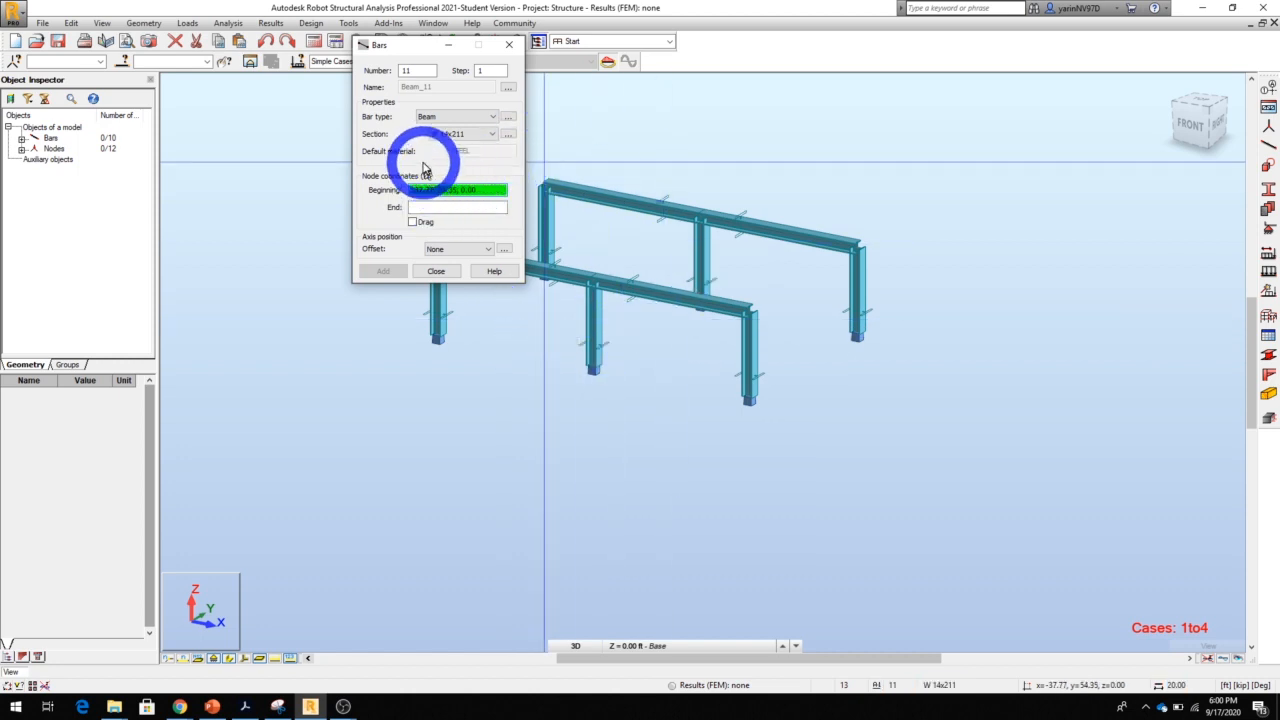
{"action": "left_click", "coordinate": [493, 135]}
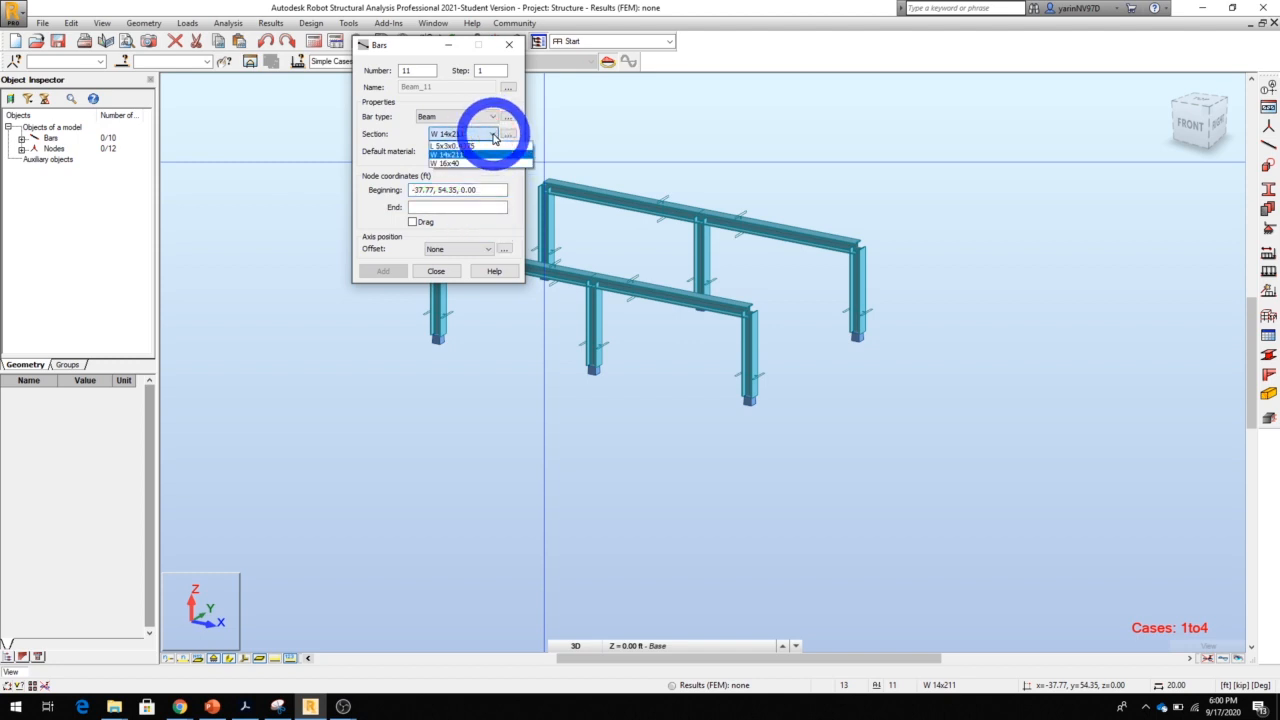
{"action": "left_click", "coordinate": [492, 136]}
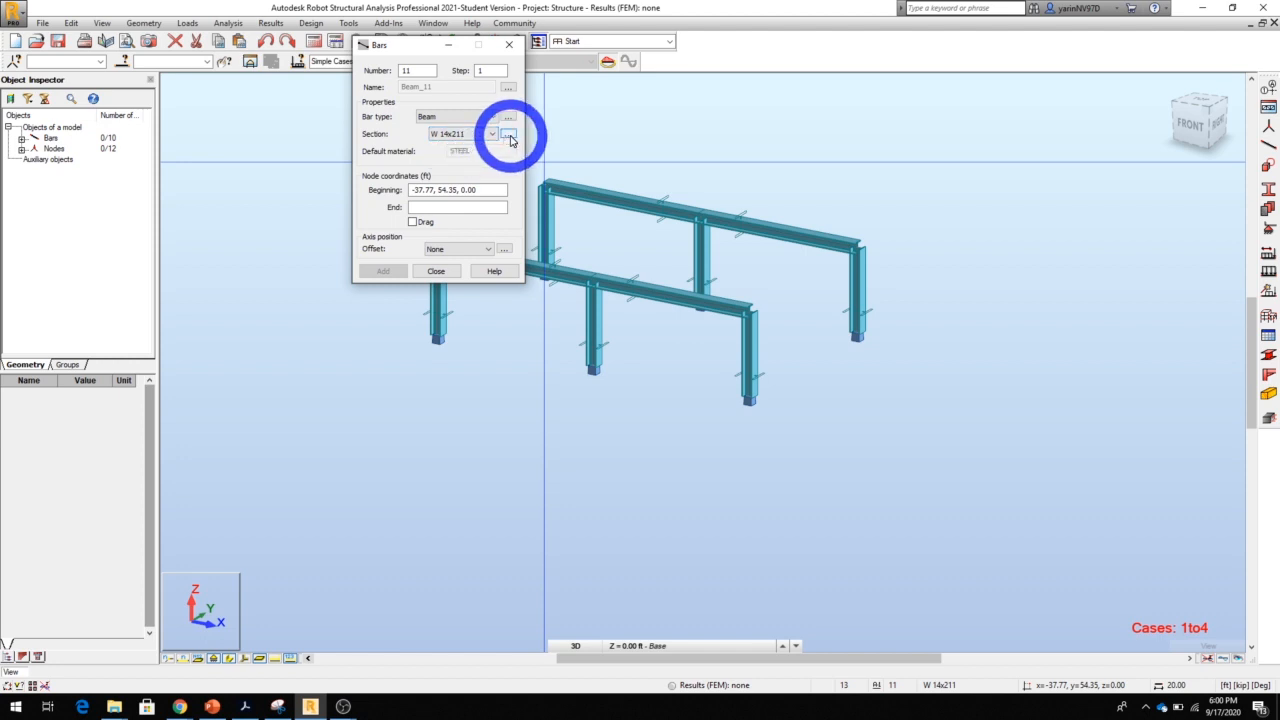
{"action": "left_click", "coordinate": [509, 136]}
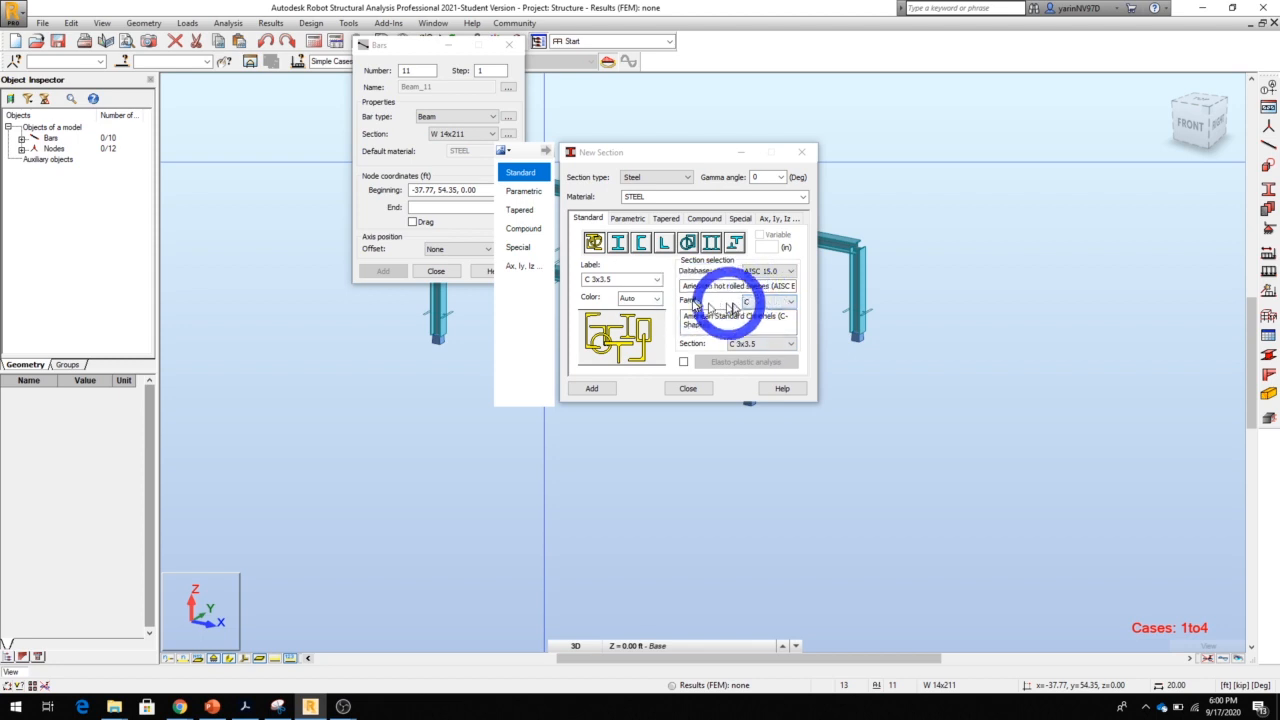
{"action": "left_click", "coordinate": [789, 305]}
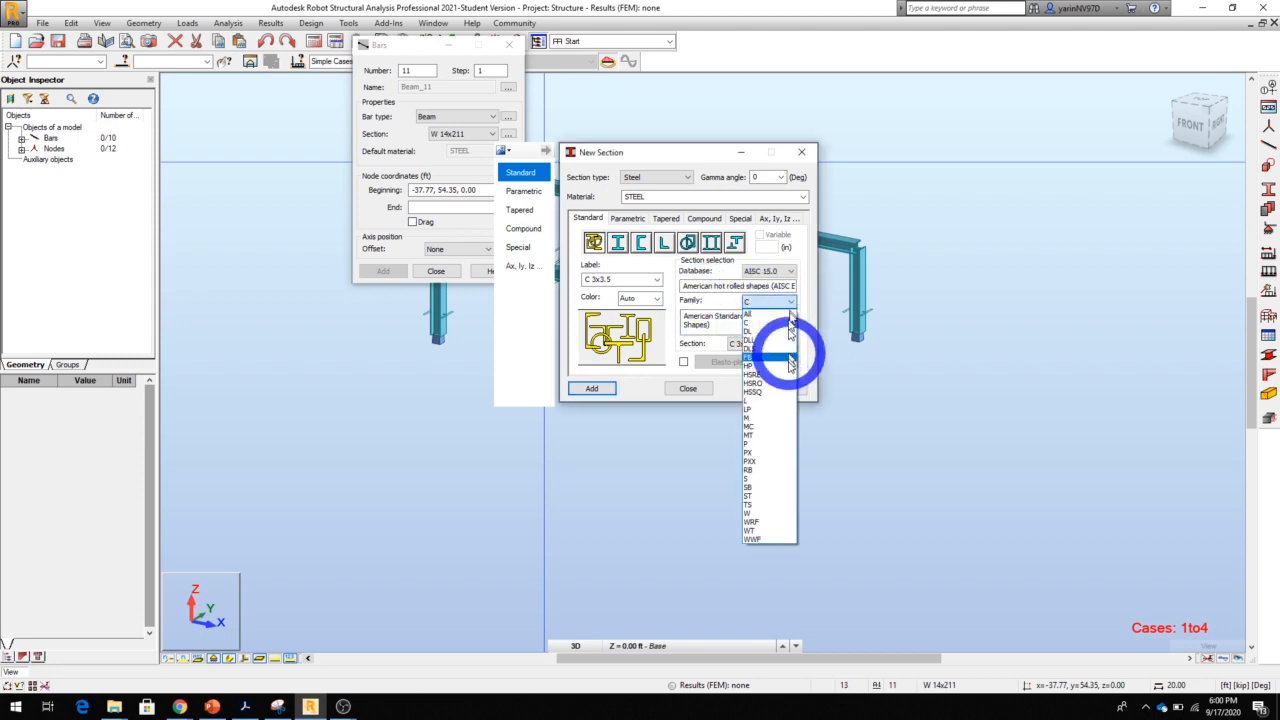
{"action": "left_click", "coordinate": [781, 512]}
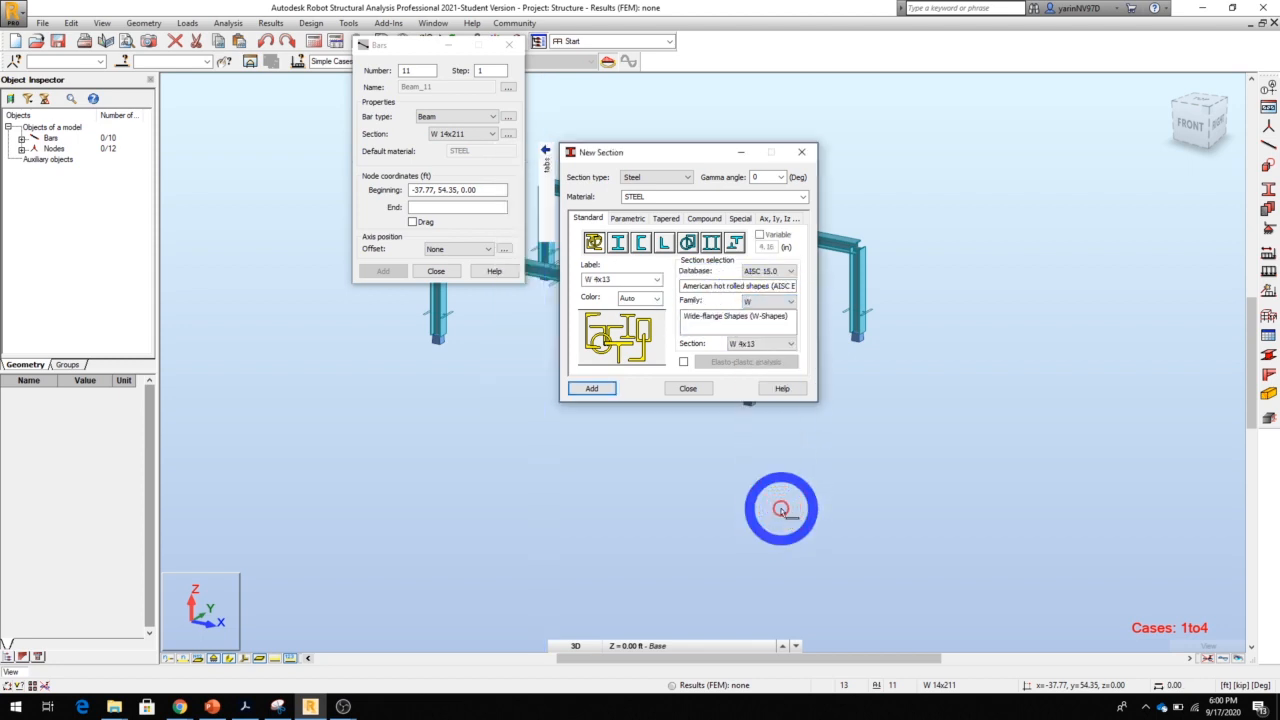
{"action": "left_click", "coordinate": [791, 344]}
{"action": "scroll", "coordinate": [790, 428], "scroll_direction": "down", "scroll_amount": 4}
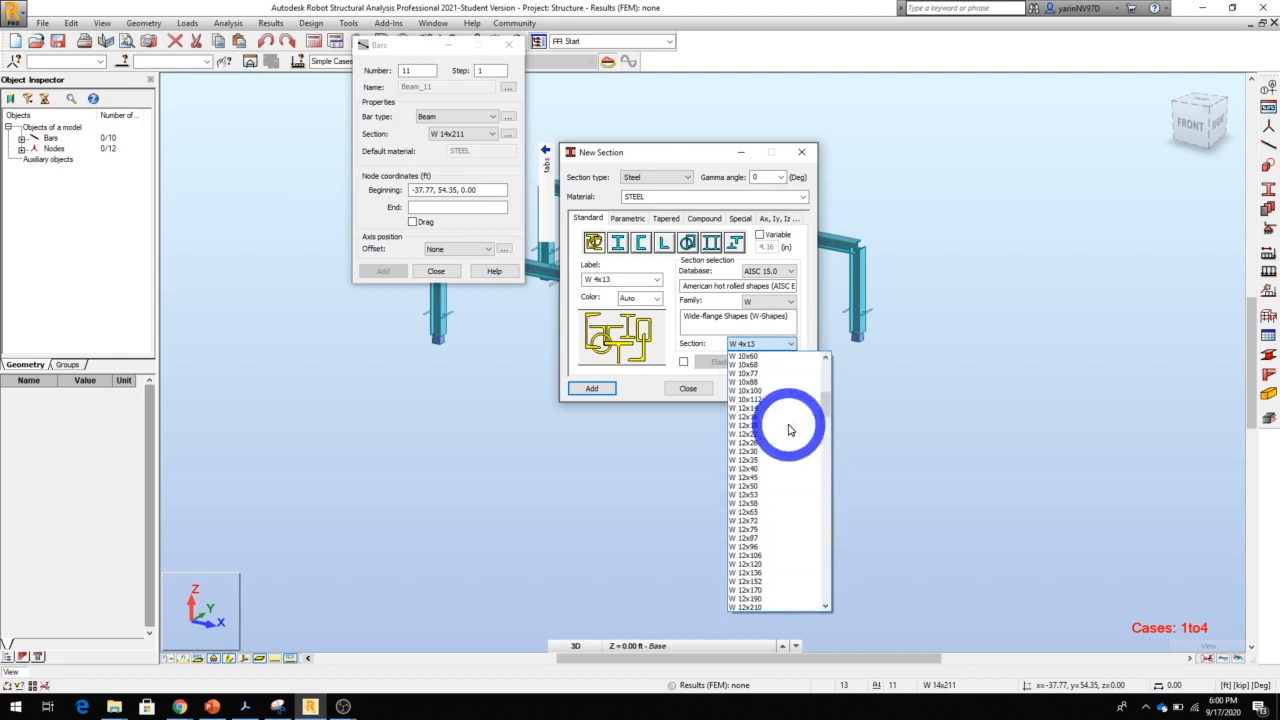
{"action": "scroll", "coordinate": [790, 428], "scroll_direction": "down", "scroll_amount": 7}
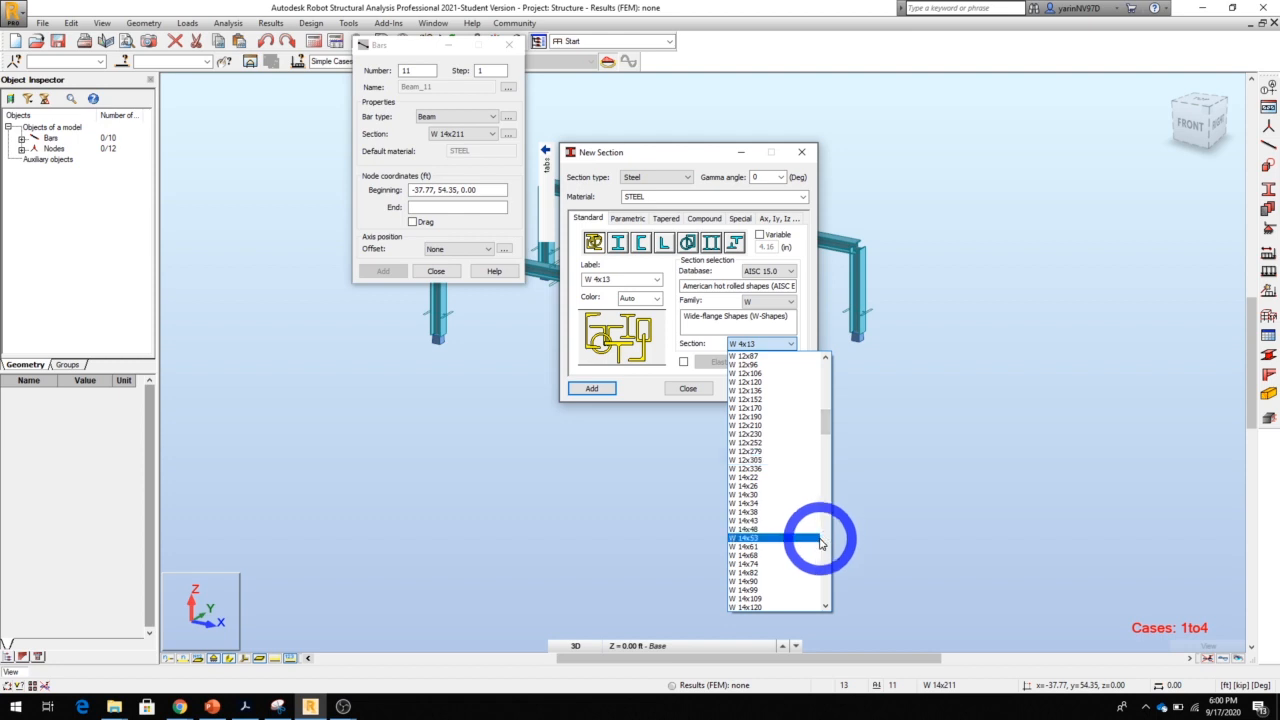
{"action": "left_click", "coordinate": [768, 417]}
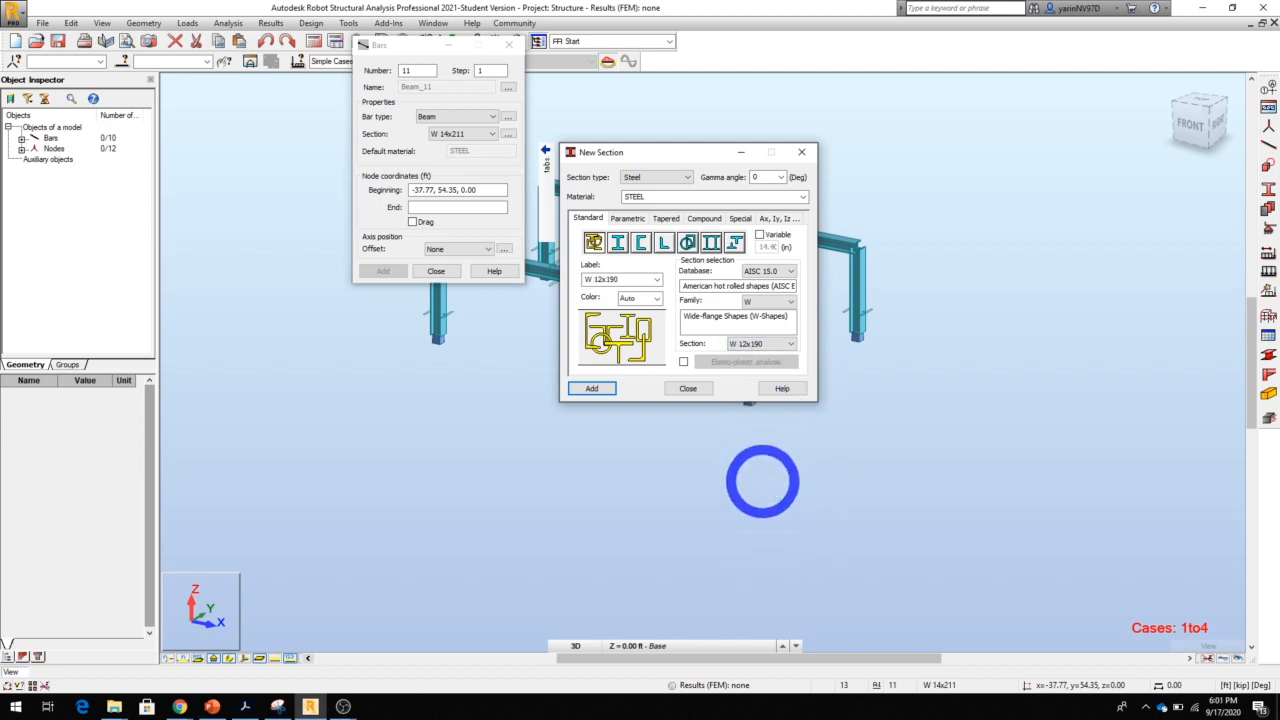
{"action": "left_click", "coordinate": [600, 389]}
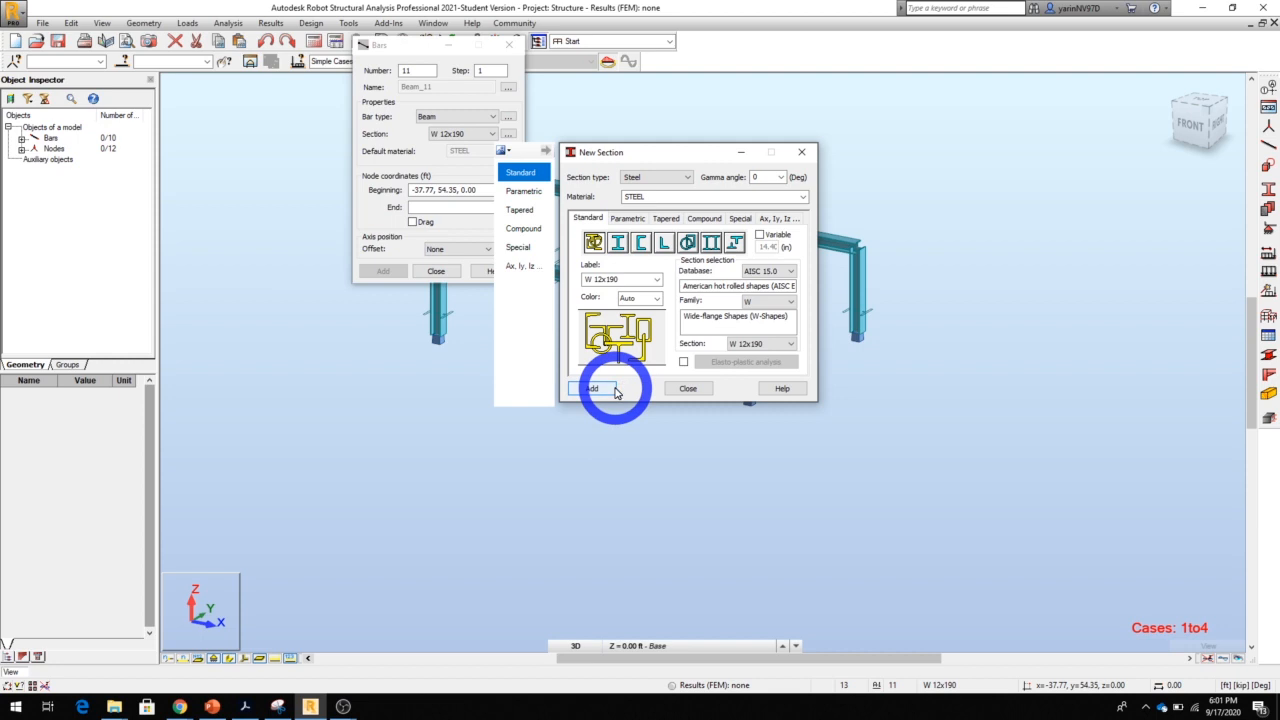
{"action": "left_click", "coordinate": [686, 391]}
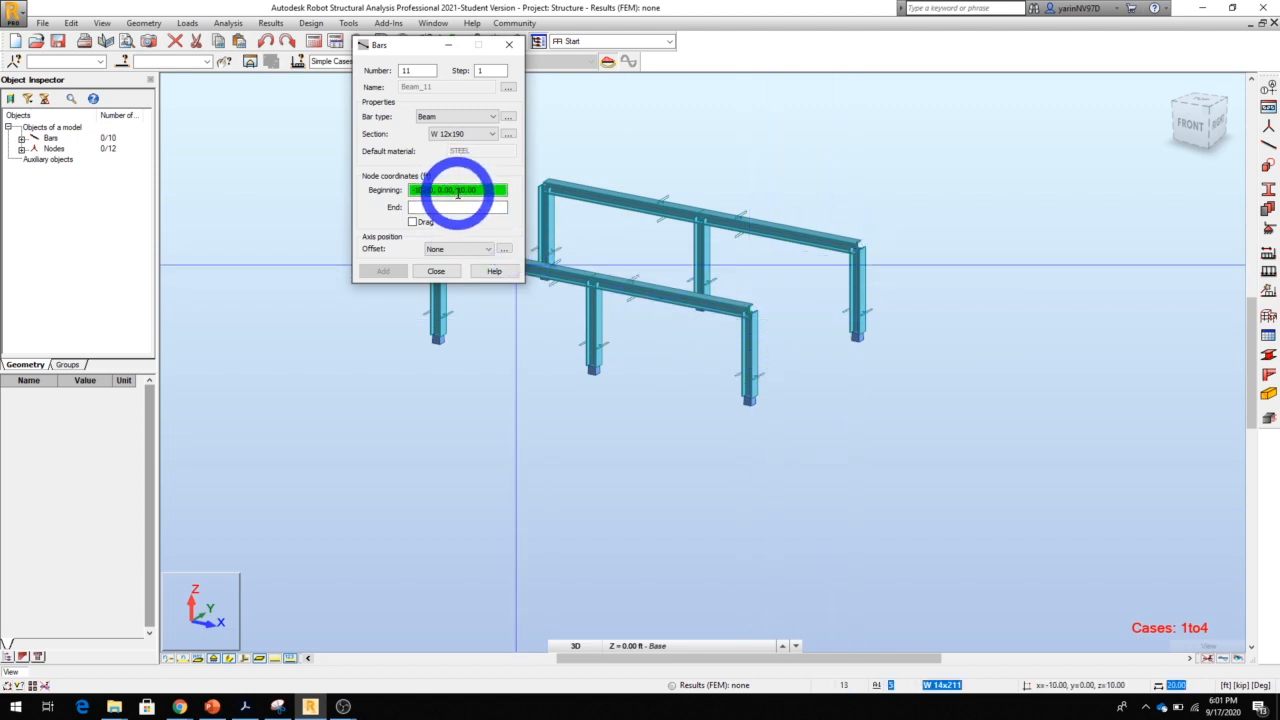
Add a beam from the column top at 20, 0, 10 to the matching column top of the copied frame, and hide the load symbols
{"action": "left_click", "coordinate": [748, 318]}
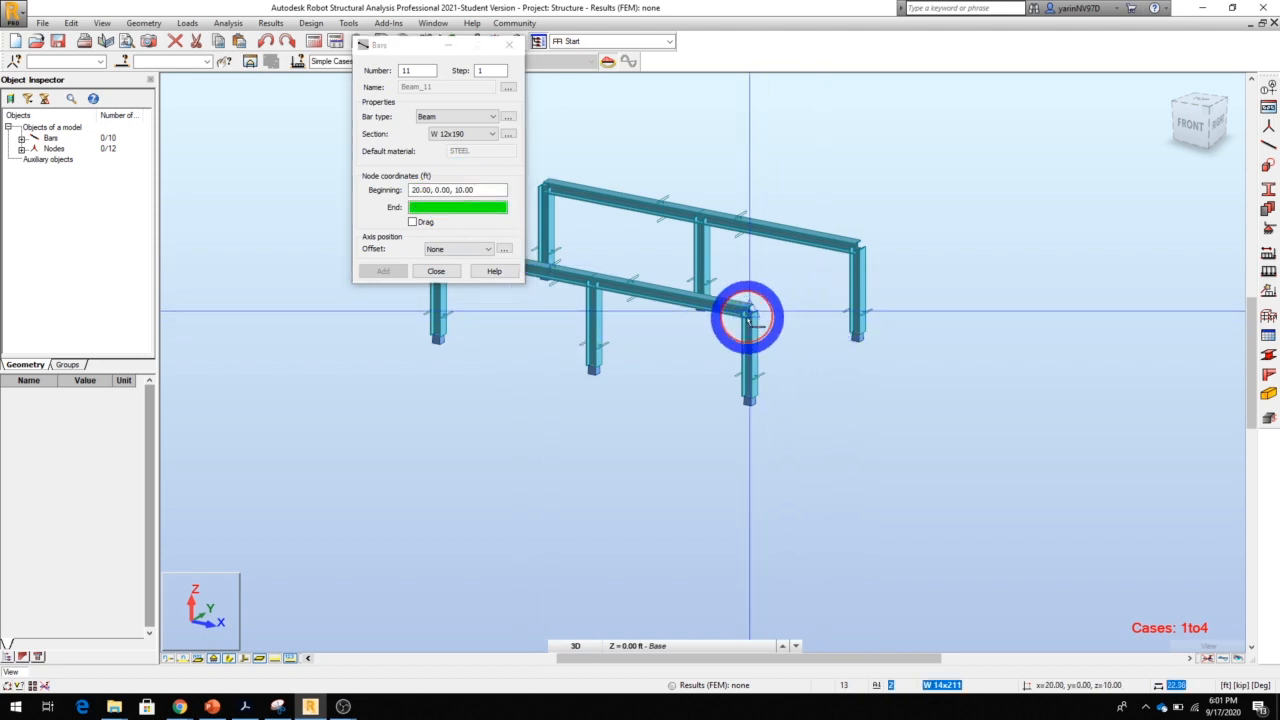
{"action": "left_click", "coordinate": [857, 247]}
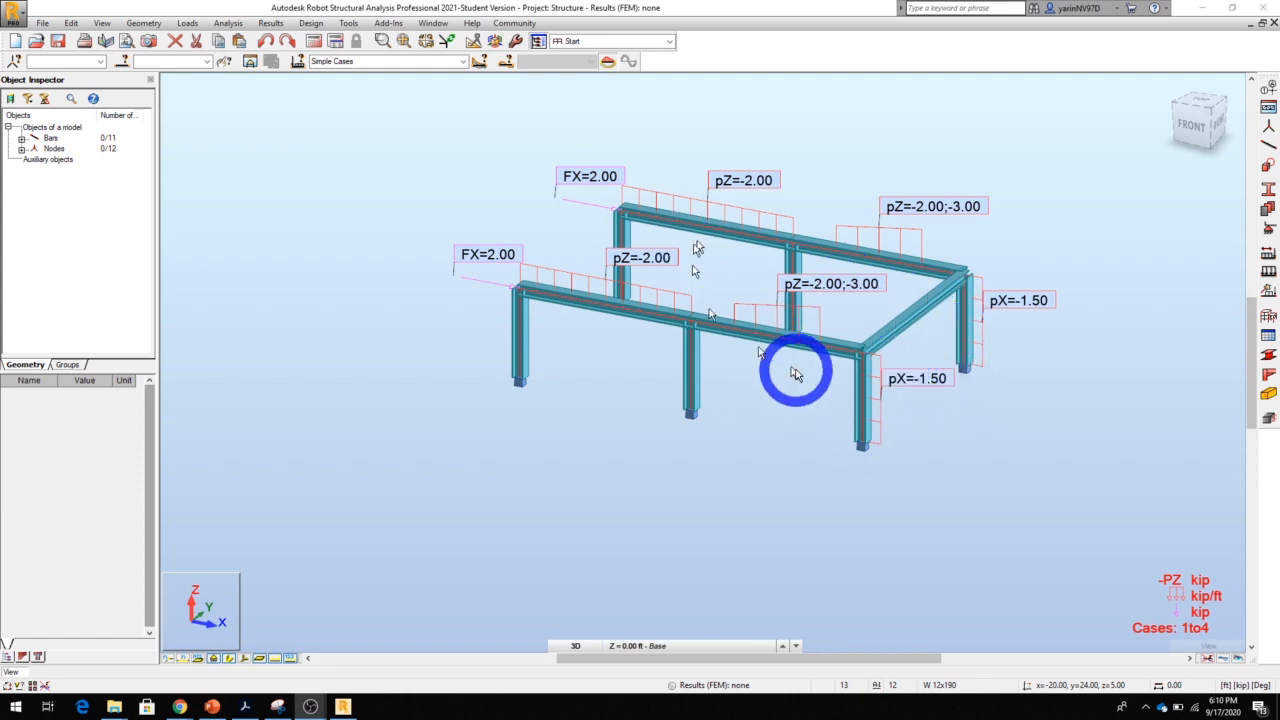
{"action": "left_click", "coordinate": [275, 659]}
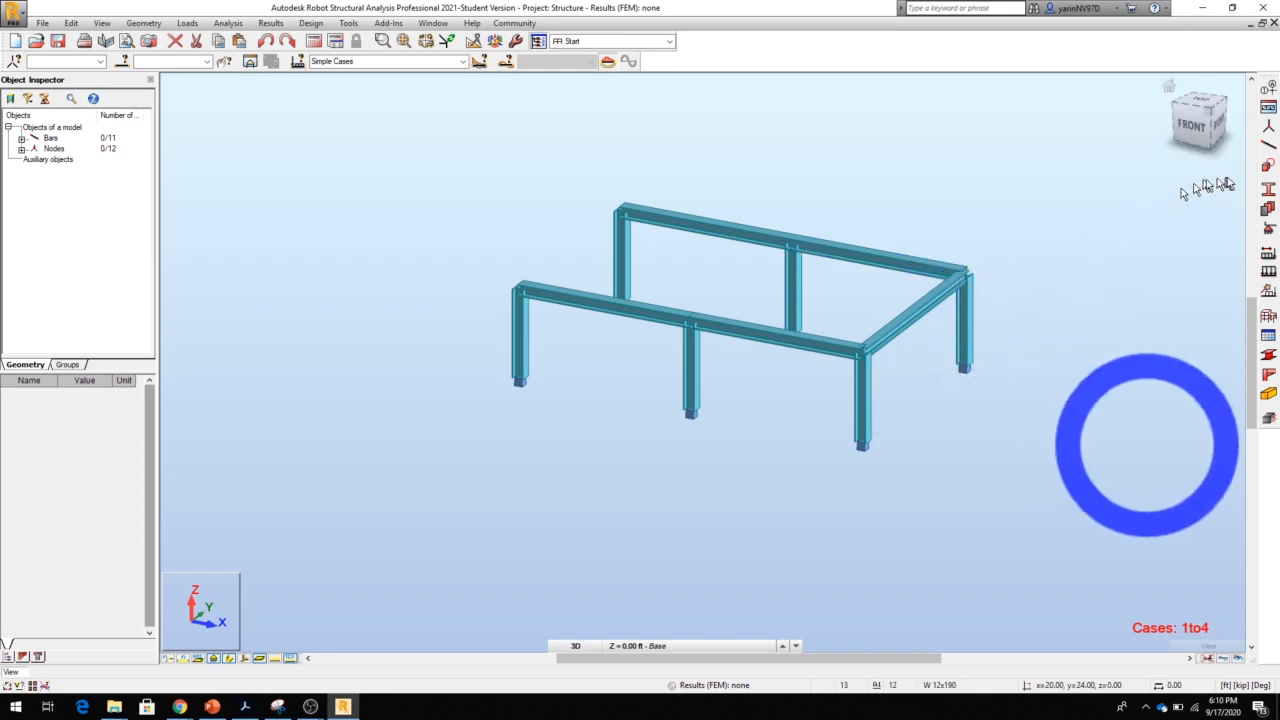
Examine the L-family angle sizes of the AISC 15.0 database in a new section definition
{"action": "left_click", "coordinate": [1268, 190]}
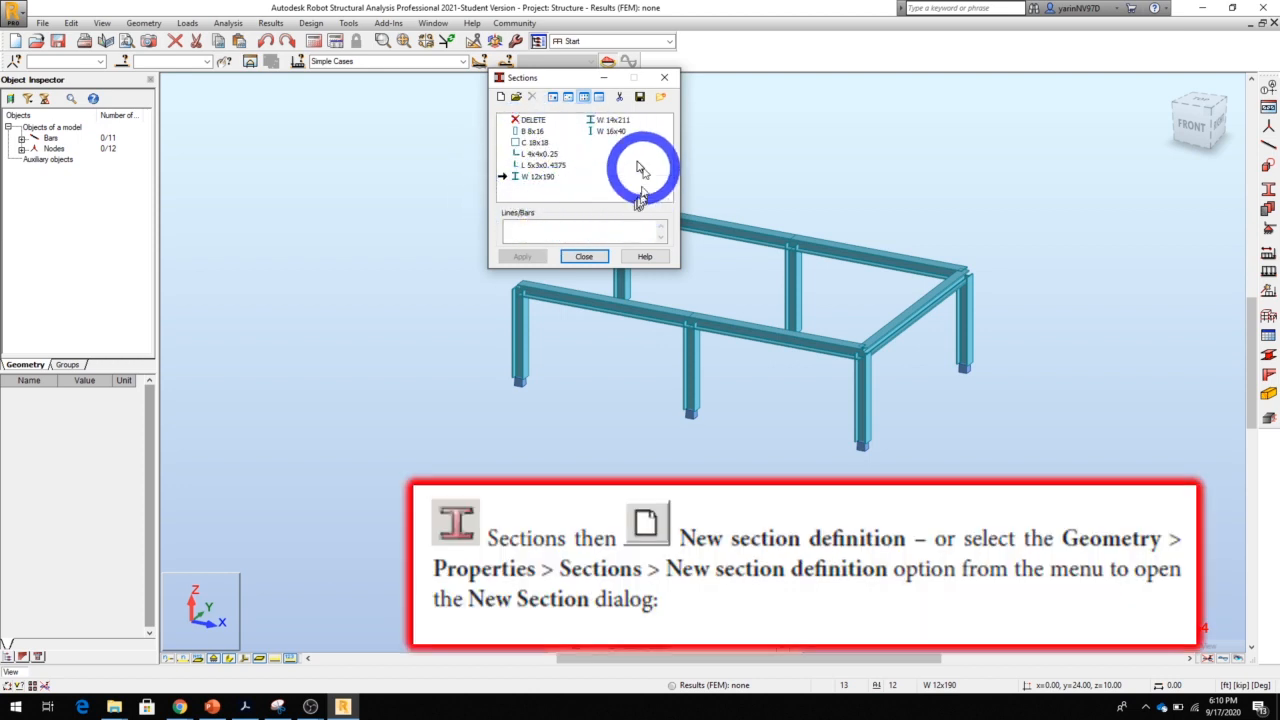
{"action": "left_click", "coordinate": [501, 100]}
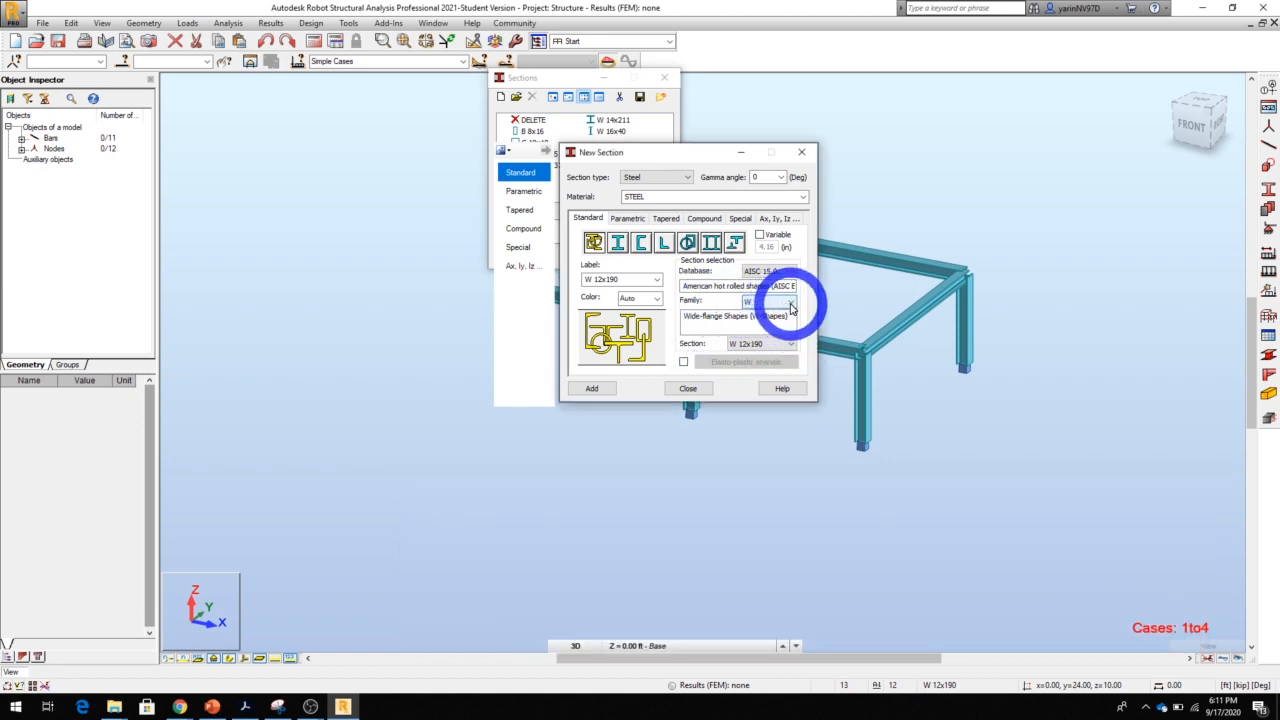
{"action": "left_click", "coordinate": [790, 303]}
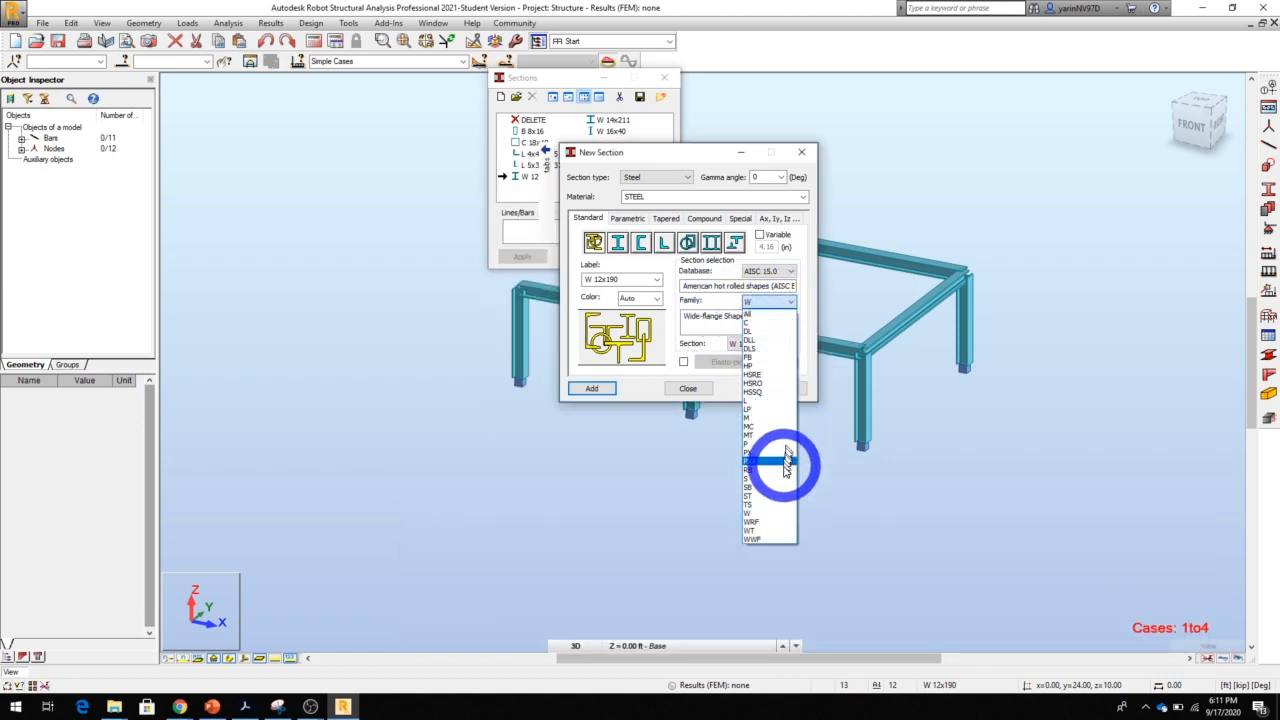
{"action": "left_click", "coordinate": [762, 401]}
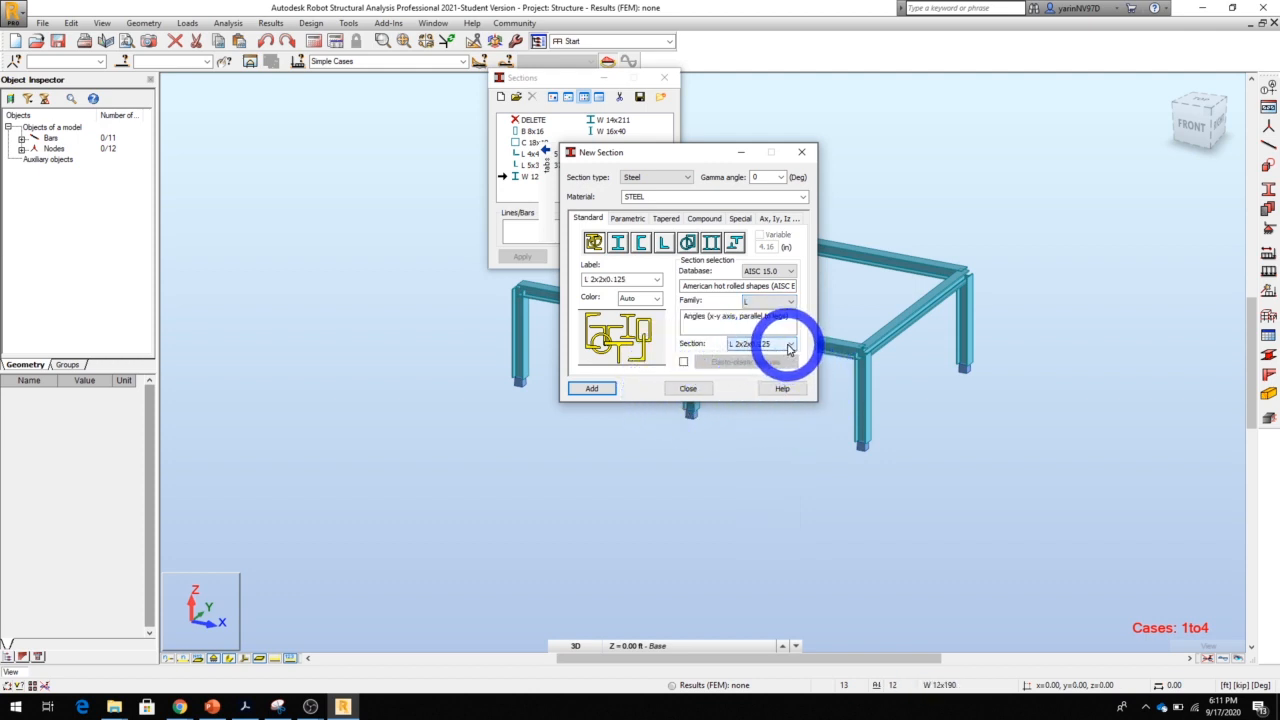
{"action": "left_click", "coordinate": [791, 346]}
{"action": "left_click", "coordinate": [791, 348]}
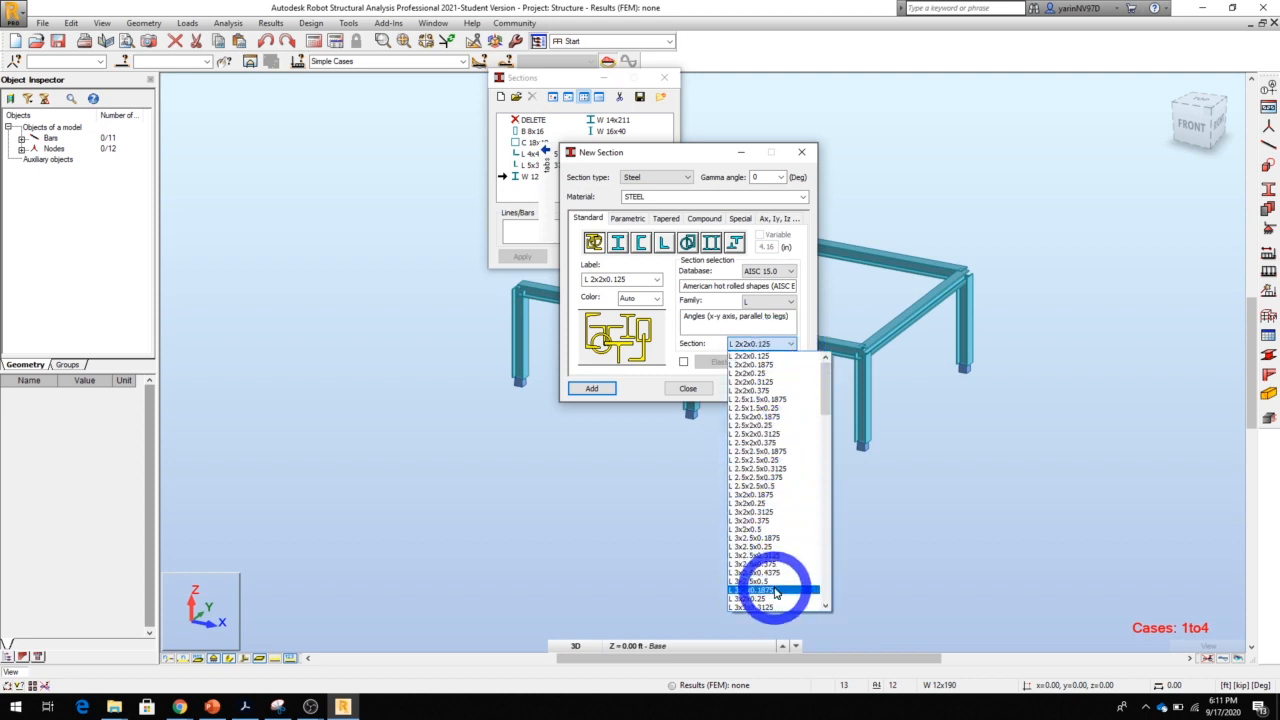
{"action": "left_click", "coordinate": [688, 389]}
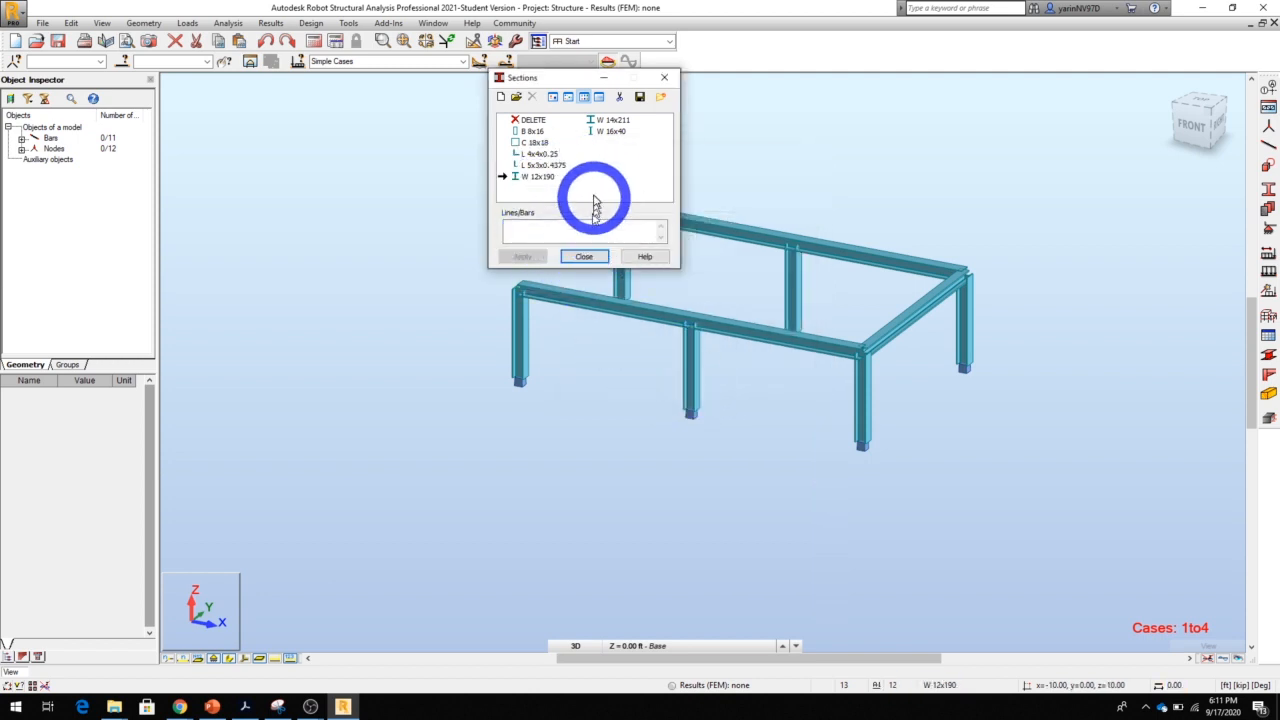
Add two crossing L 4x4x0.25 braces between the end columns at x = 20 ft, each running from a column top to the opposite base
{"action": "left_click", "coordinate": [590, 258]}
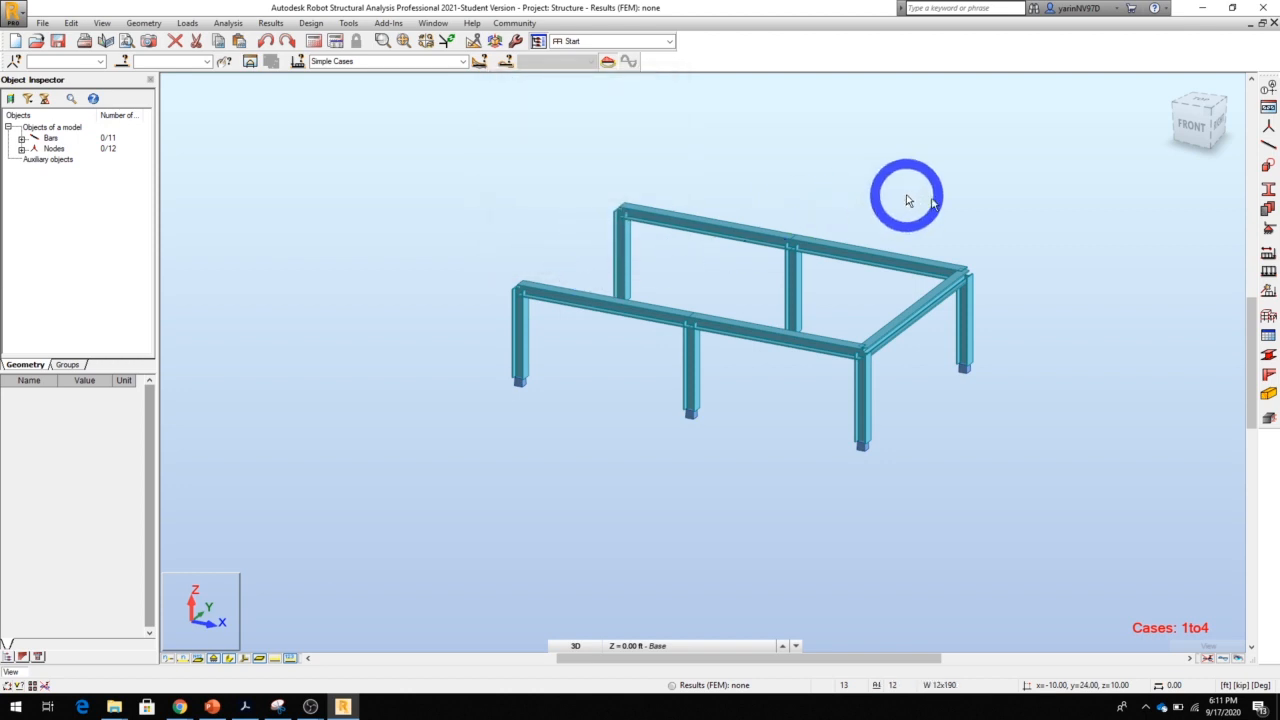
{"action": "left_click", "coordinate": [1264, 147]}
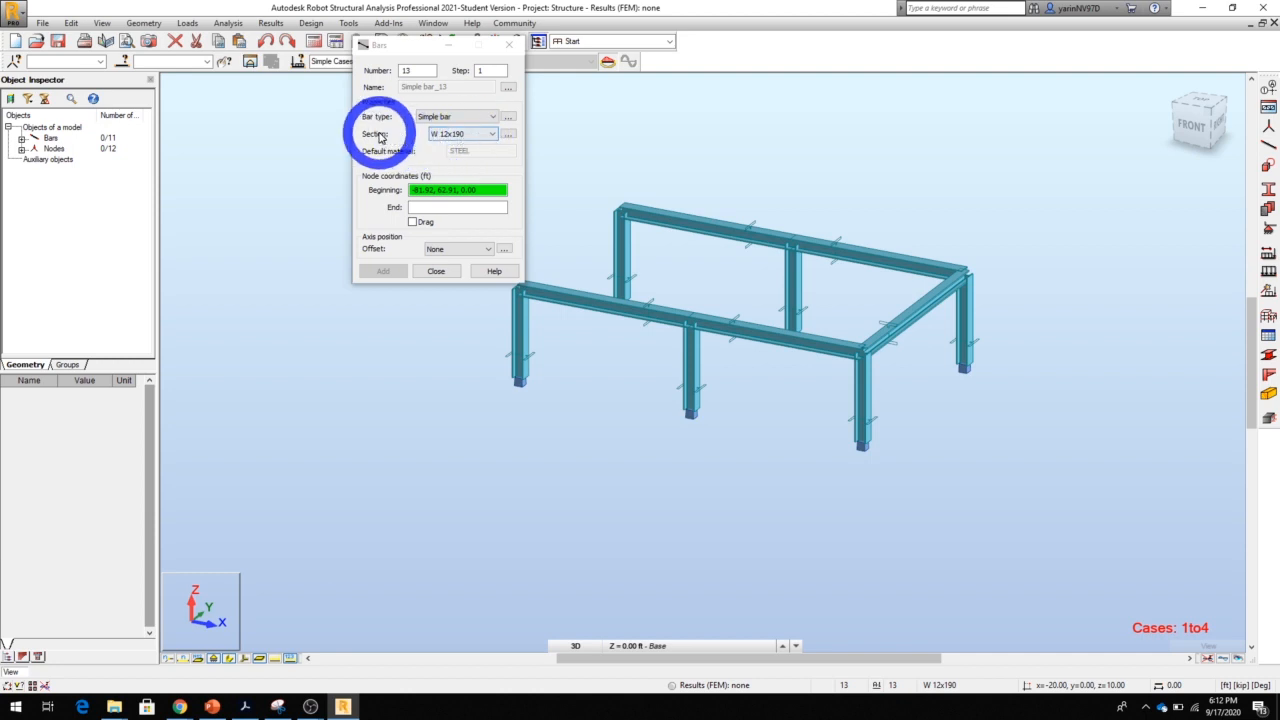
{"action": "left_click", "coordinate": [492, 133]}
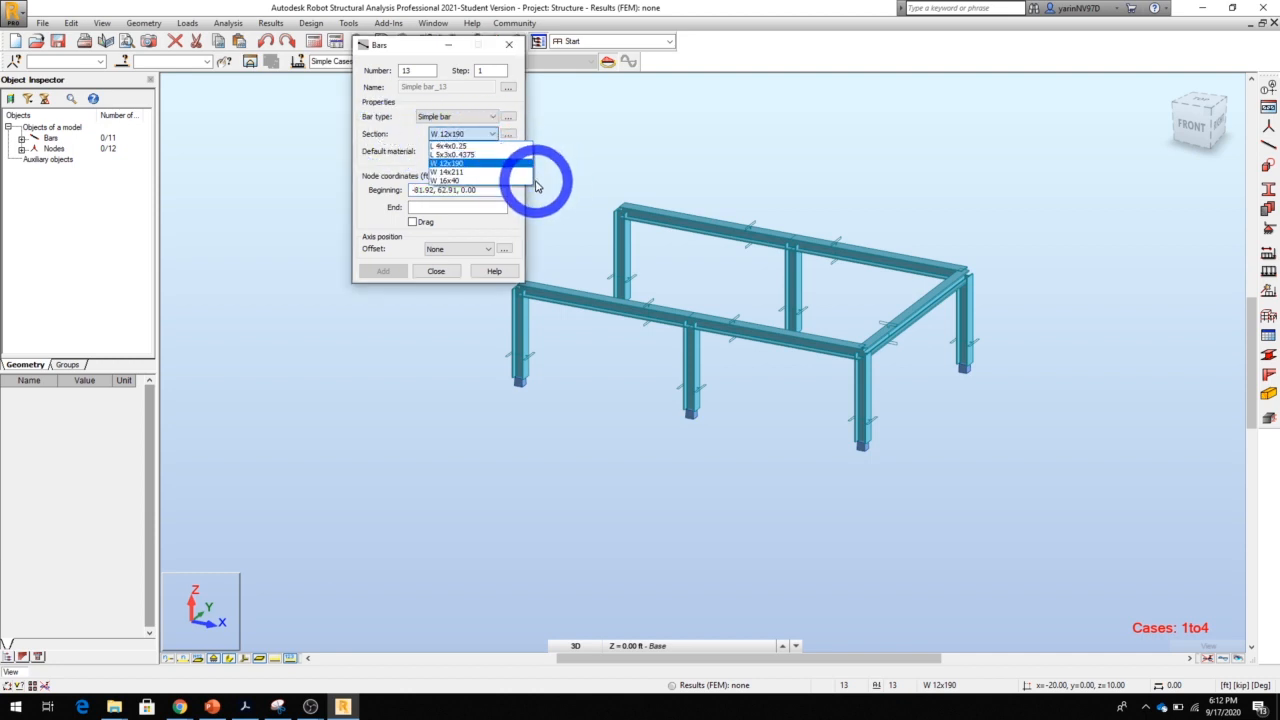
{"action": "left_click", "coordinate": [470, 146]}
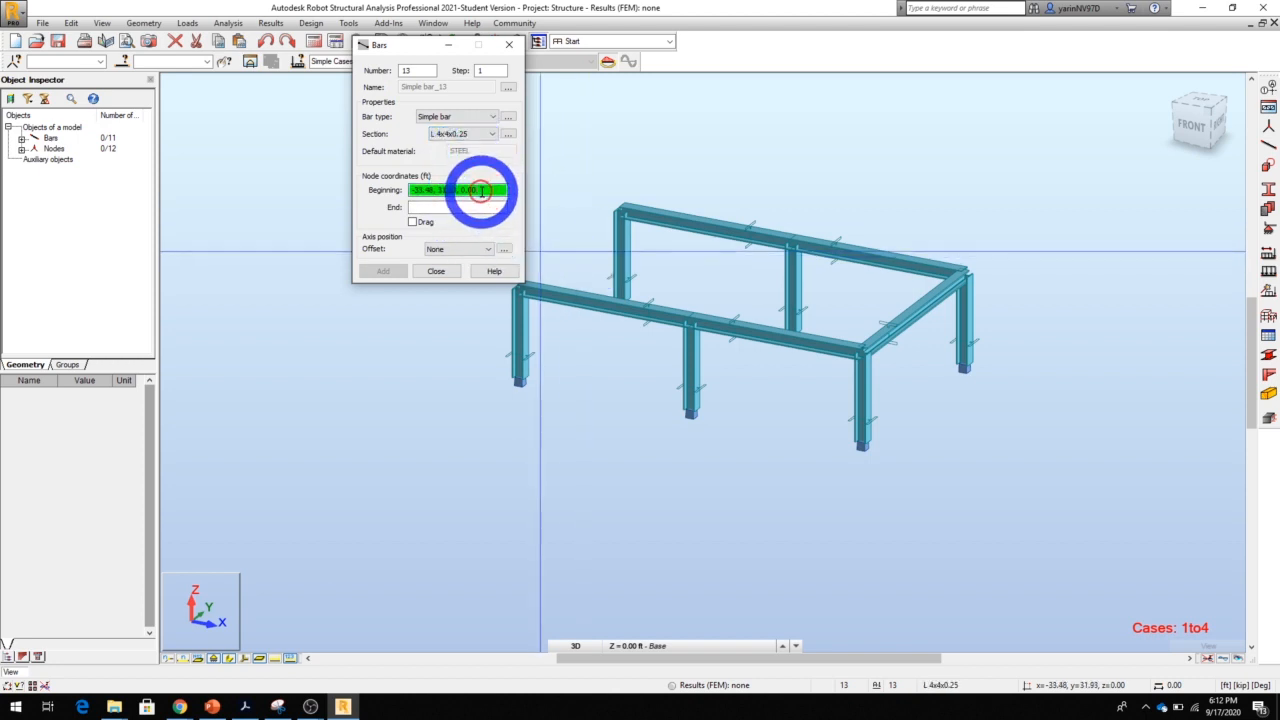
{"action": "left_click", "coordinate": [862, 352]}
{"action": "left_click", "coordinate": [957, 363]}
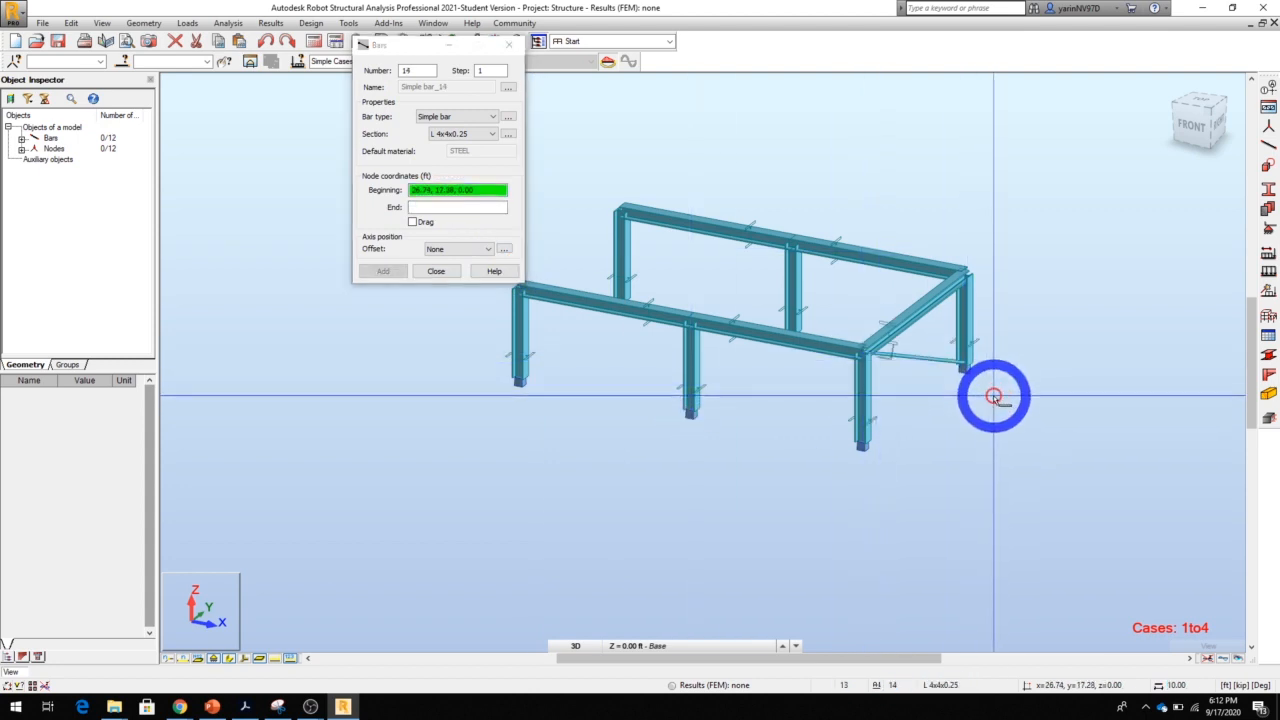
{"action": "left_click", "coordinate": [965, 280]}
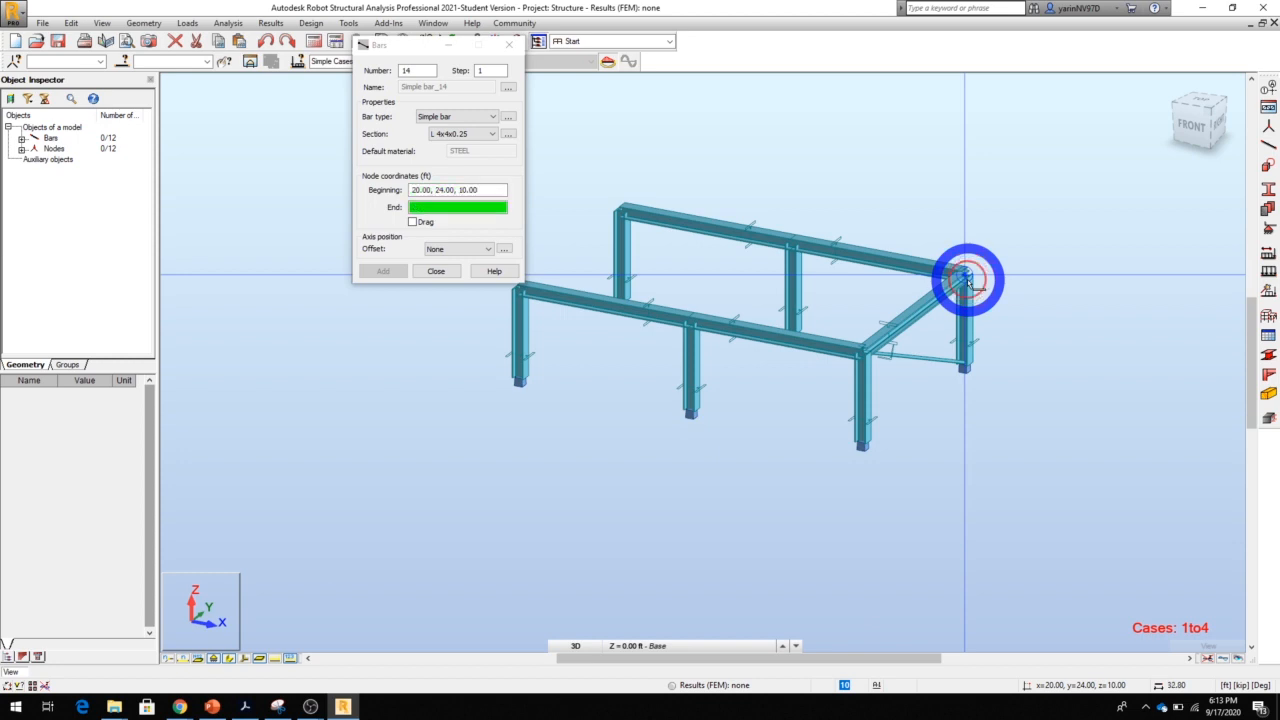
{"action": "left_click", "coordinate": [865, 441]}
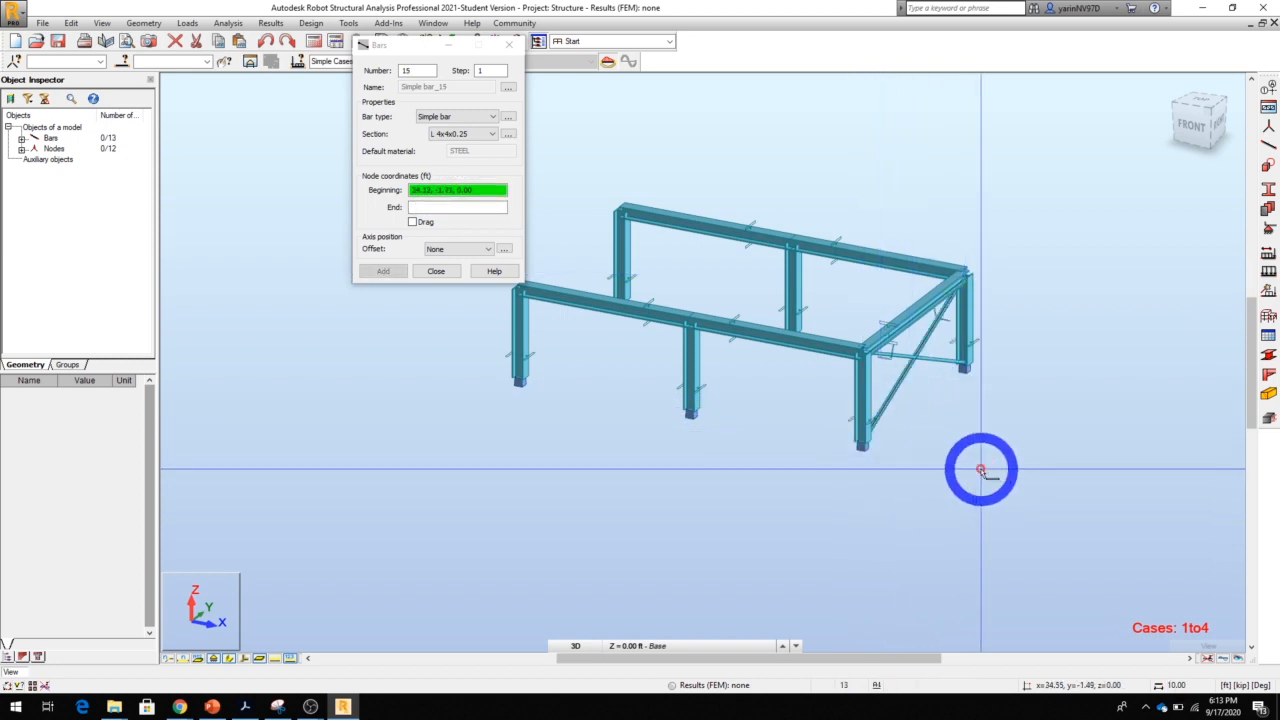
{"action": "left_click", "coordinate": [445, 277]}
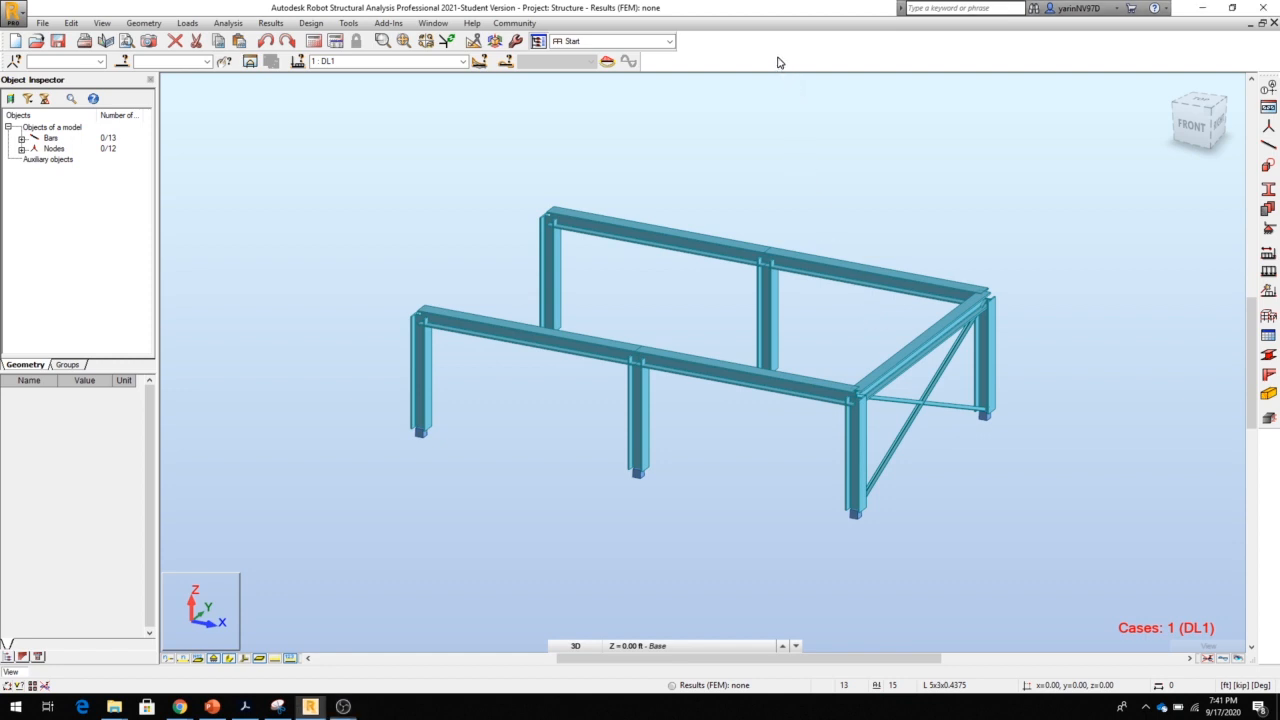
Select the end cross beam and its two diagonal braces and copy them with a translation vector of -20, 0, 0 ft and 2 repetitions
{"action": "left_click", "coordinate": [920, 357]}
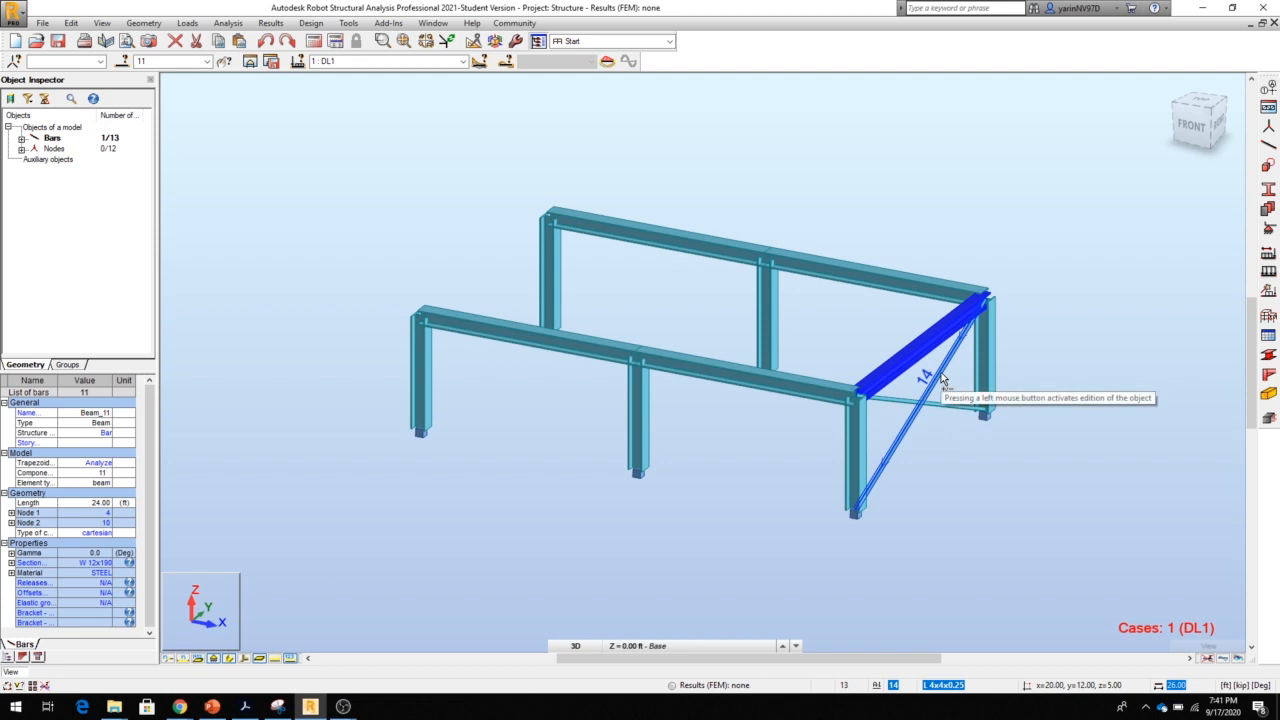
{"action": "left_click", "coordinate": [941, 378], "text": "ctrl"}
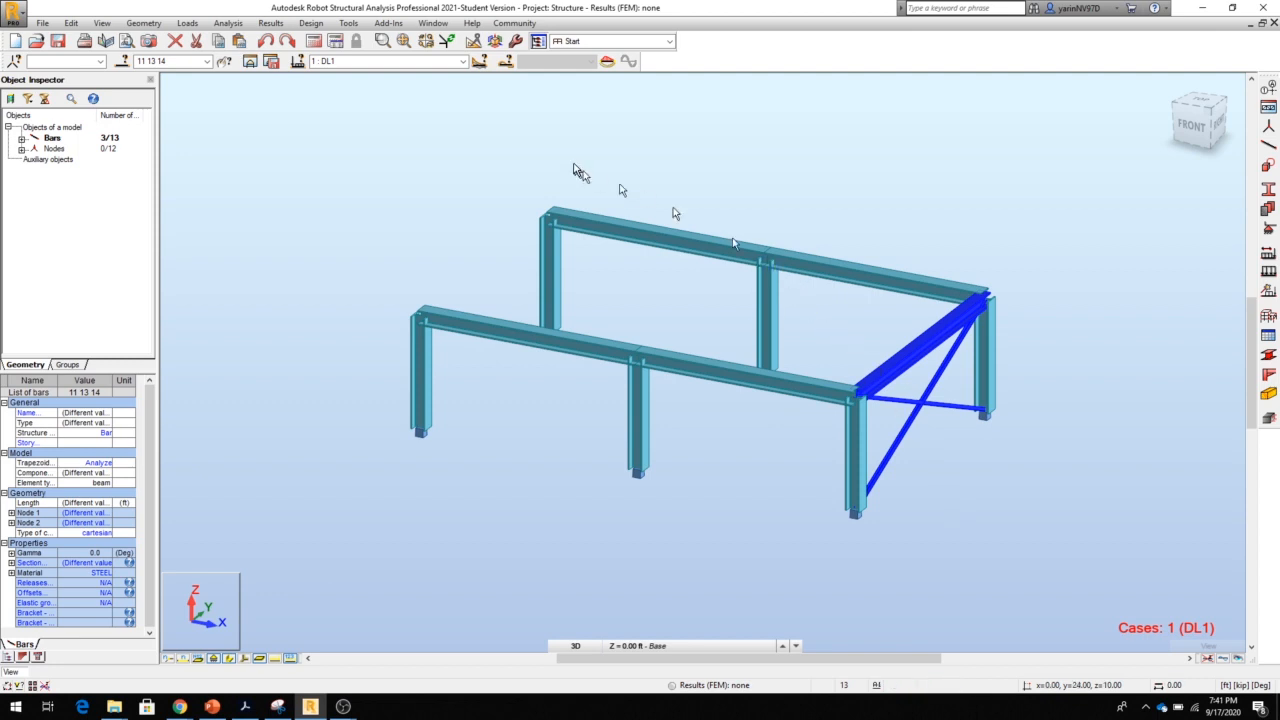
{"action": "left_click", "coordinate": [474, 42]}
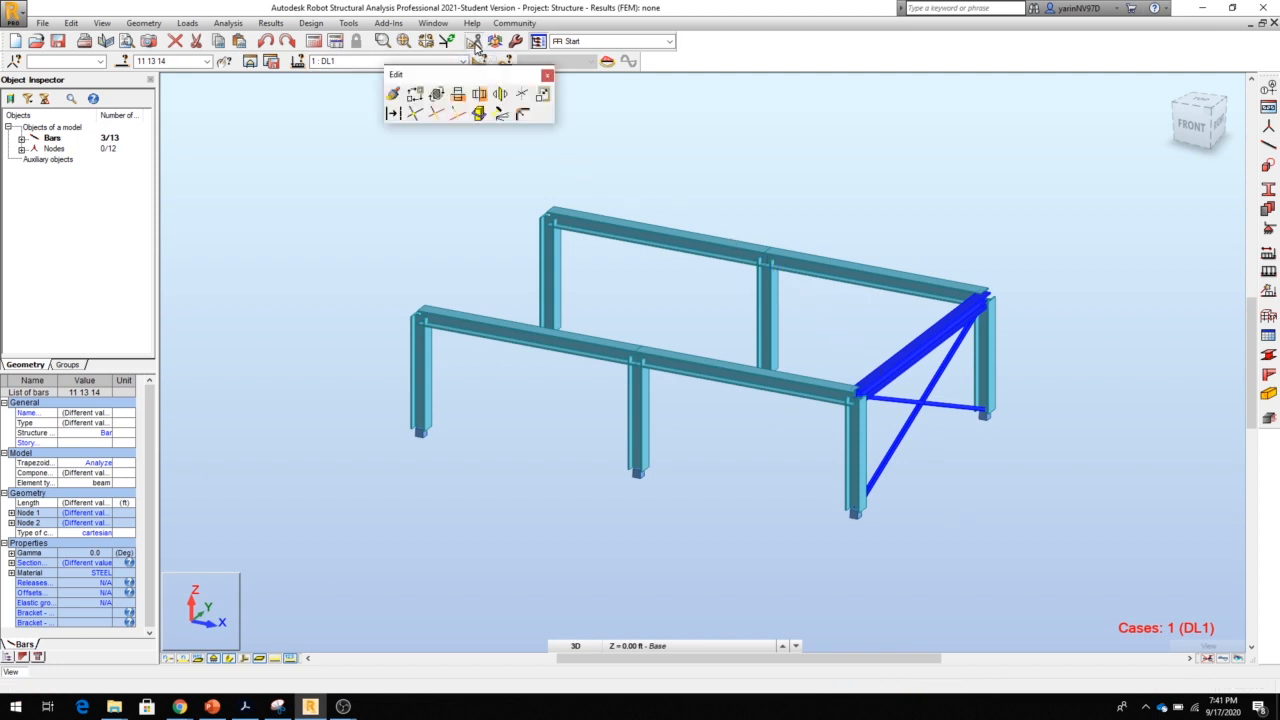
{"action": "left_click", "coordinate": [416, 95]}
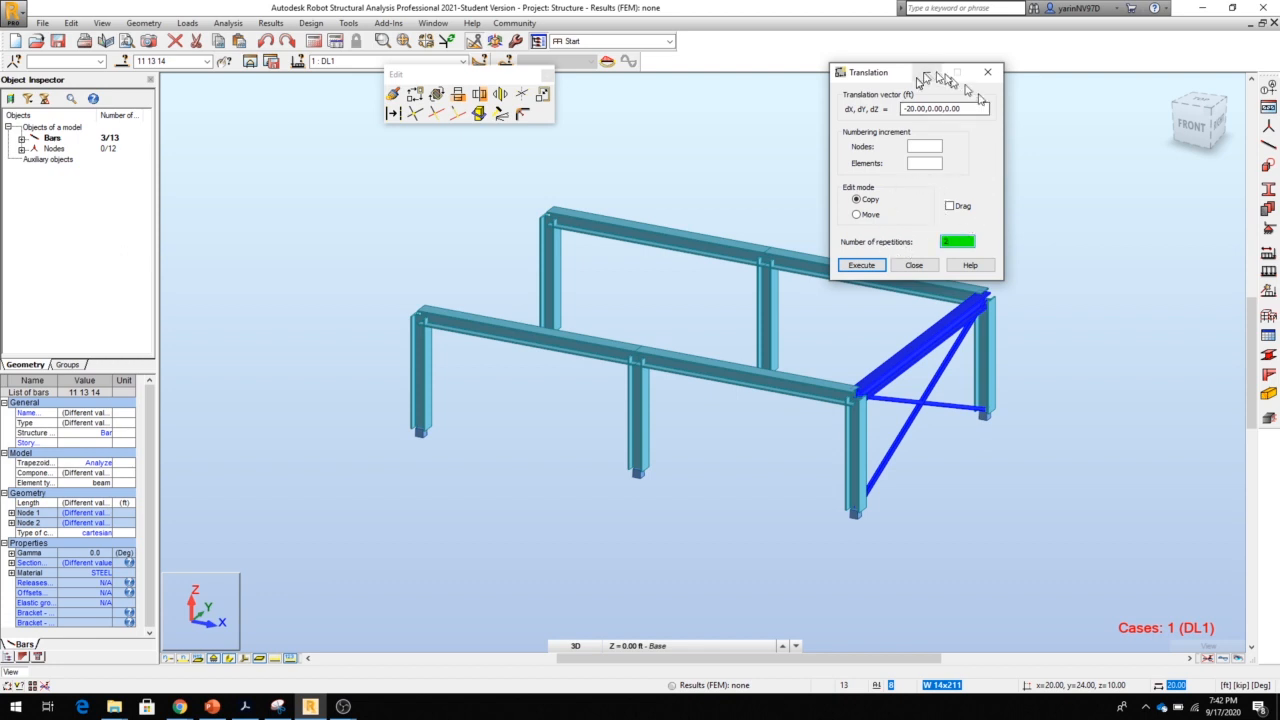
{"action": "left_click", "coordinate": [860, 266]}
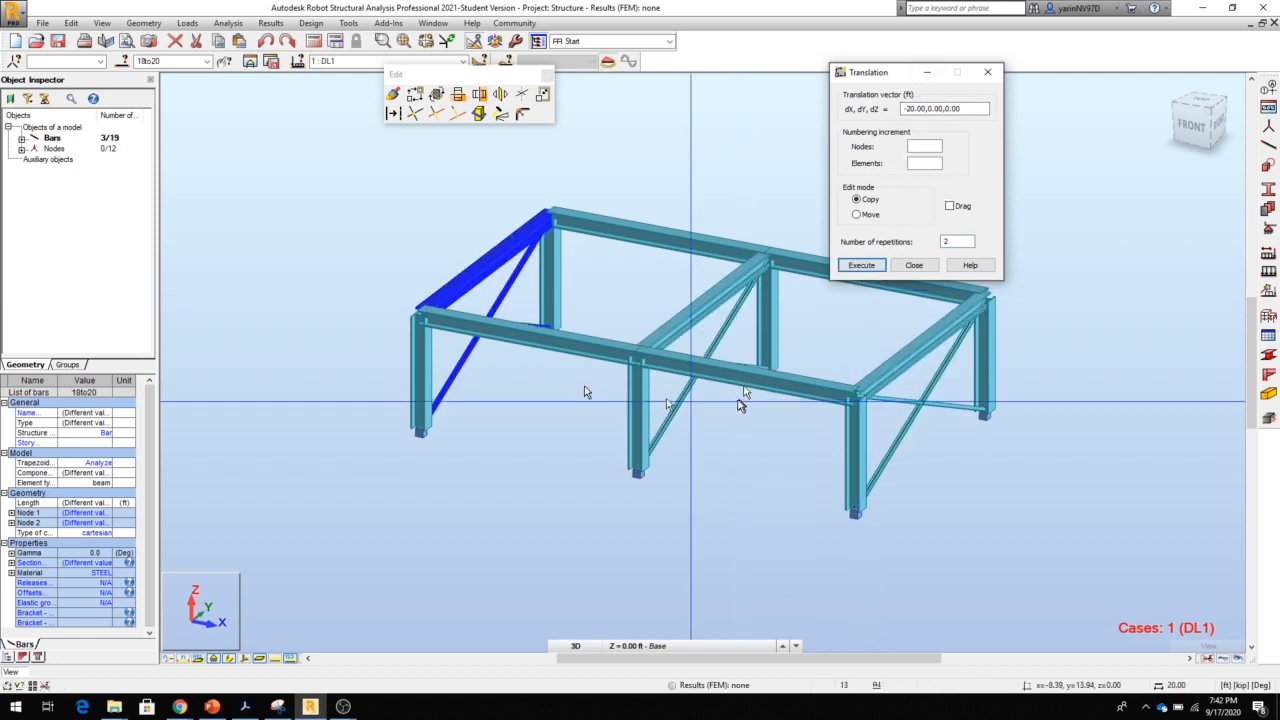
{"action": "left_click", "coordinate": [914, 266]}
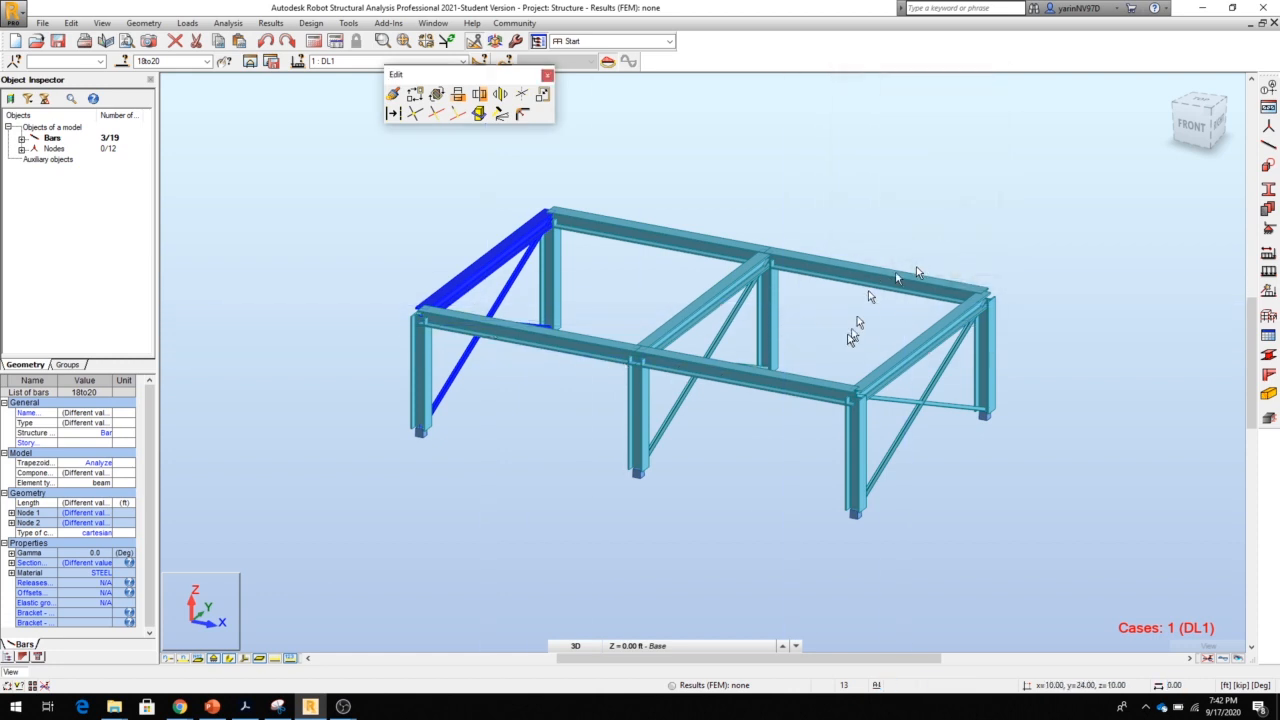
{"action": "left_click", "coordinate": [832, 335]}
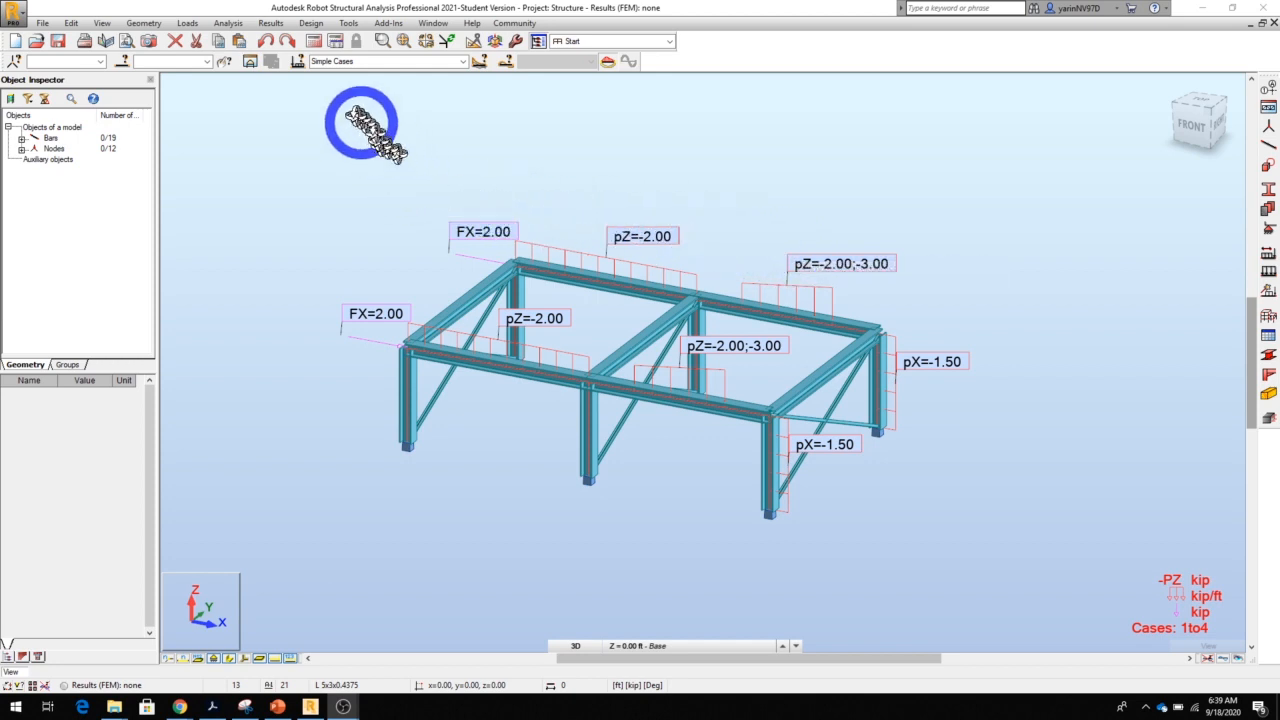
Generate full automatic load combinations according to LRFD ASCE 7-16 and run the structure's calculations
{"action": "left_click", "coordinate": [190, 24]}
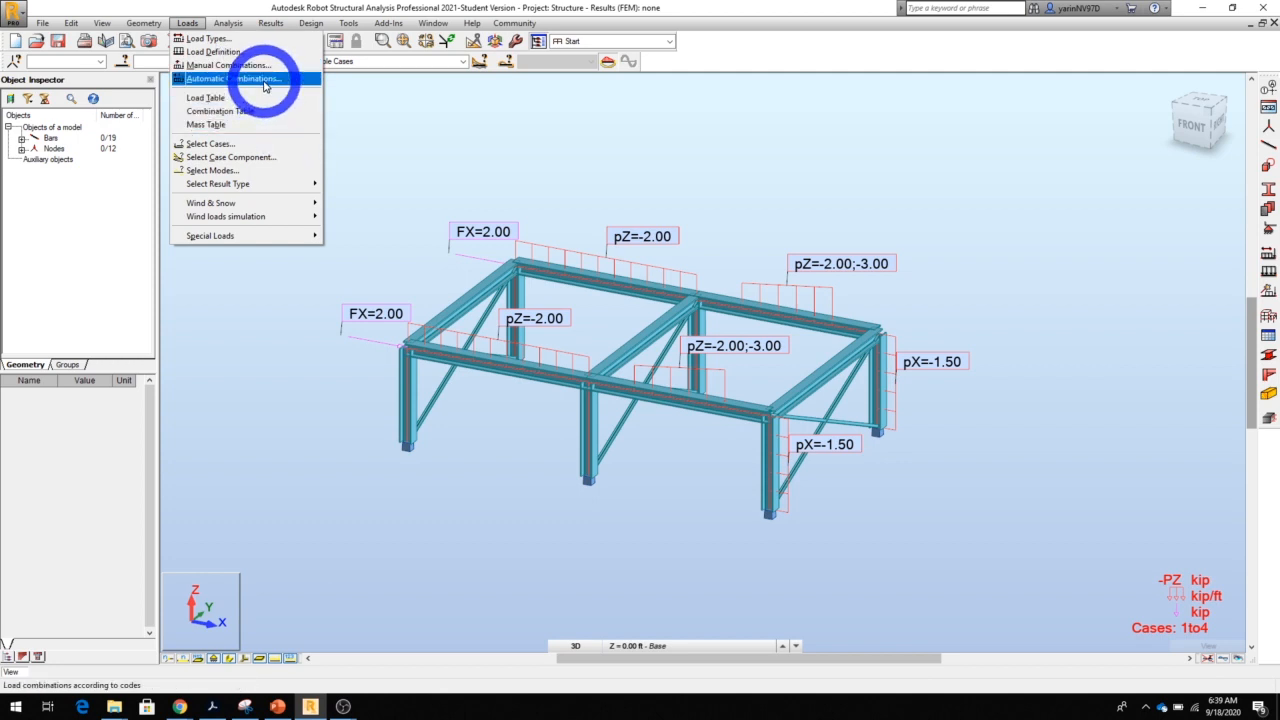
{"action": "left_click", "coordinate": [265, 80]}
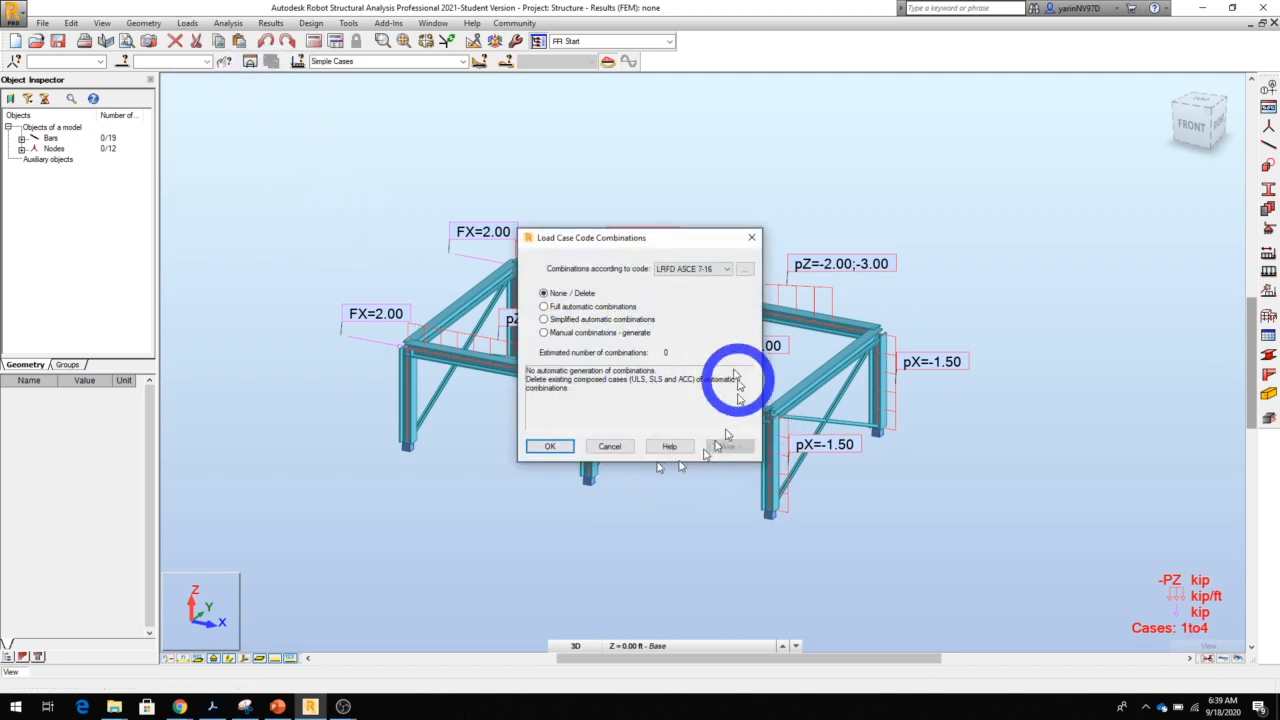
{"action": "left_click_drag", "start_coordinate": [686, 240], "coordinate": [686, 140]}
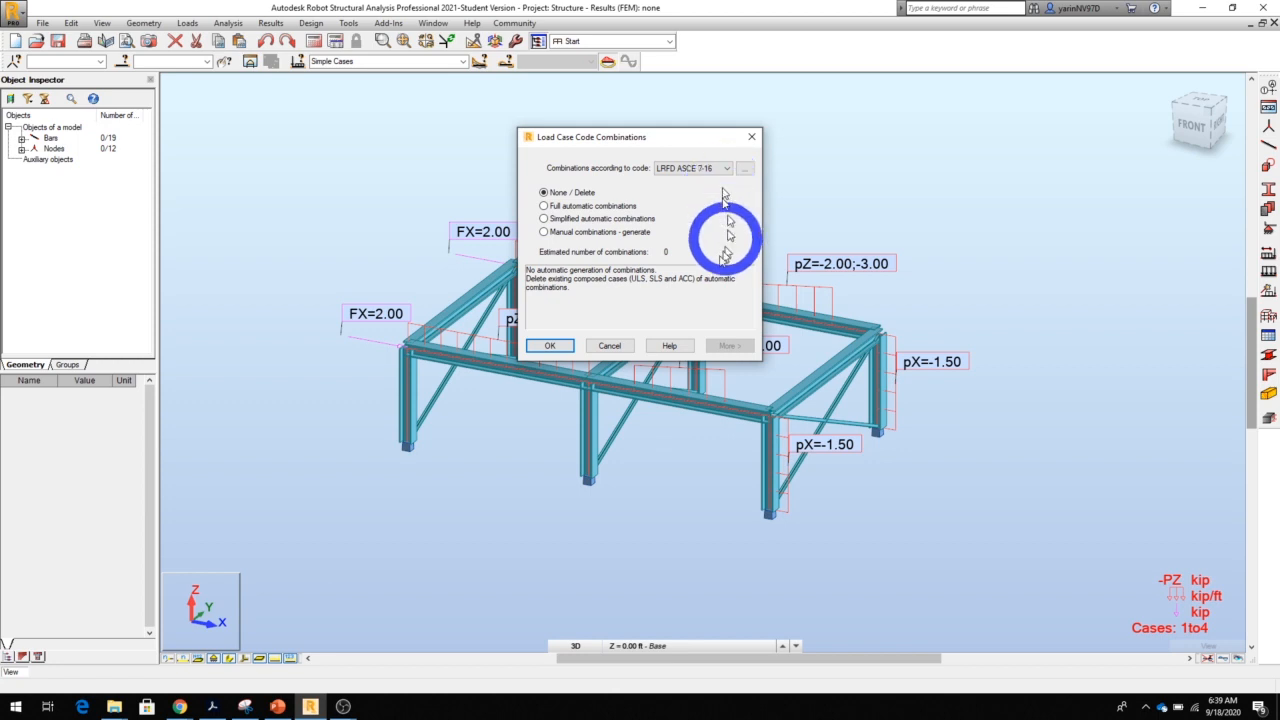
{"action": "left_click", "coordinate": [544, 206]}
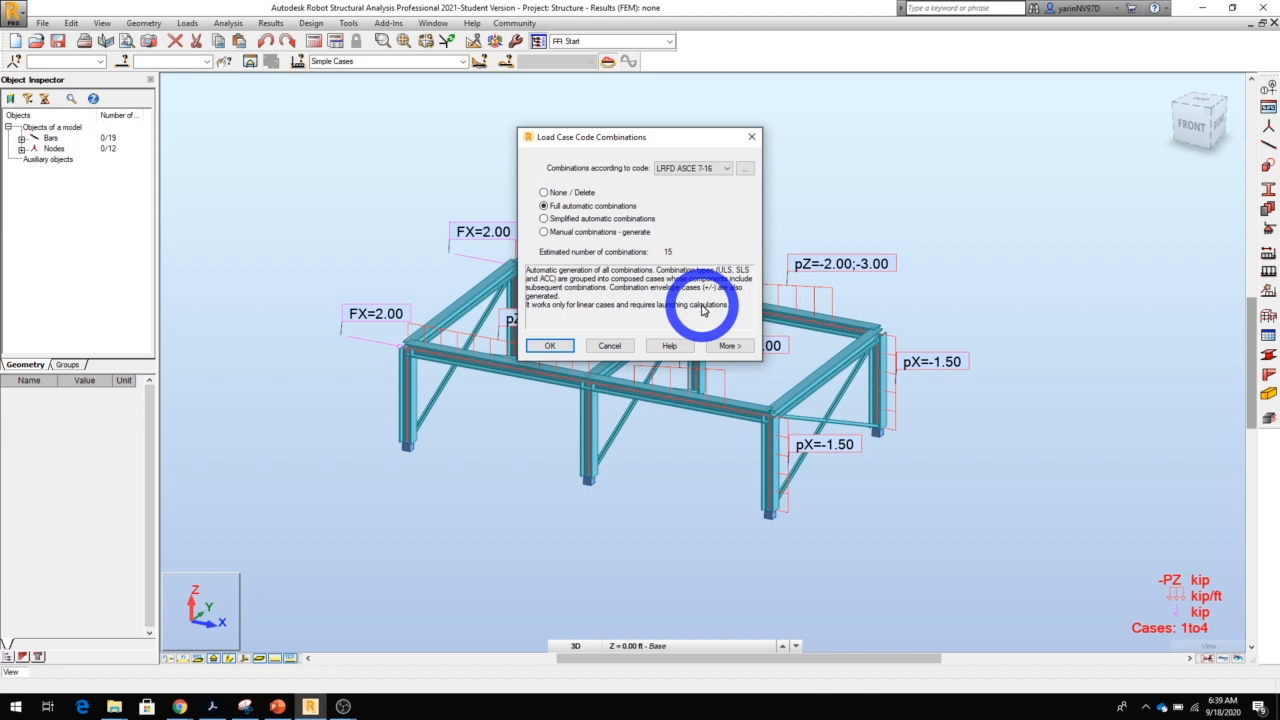
{"action": "left_click", "coordinate": [559, 348]}
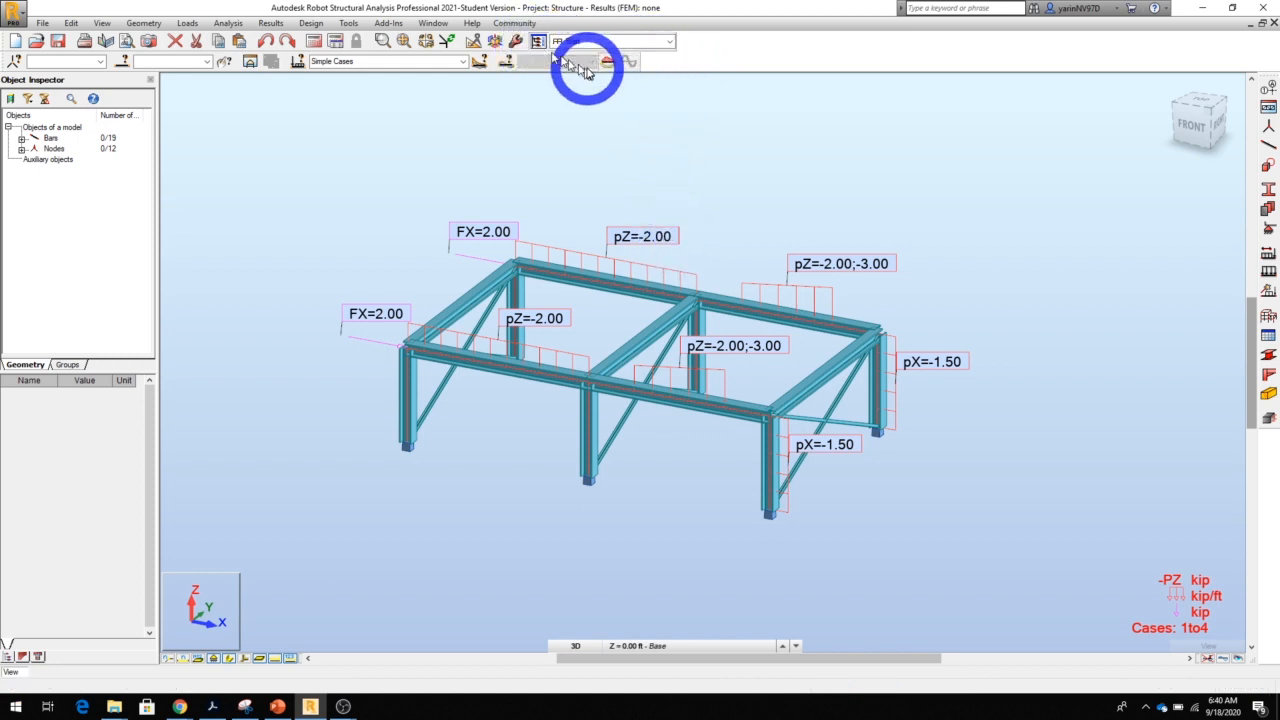
{"action": "left_click", "coordinate": [315, 42]}
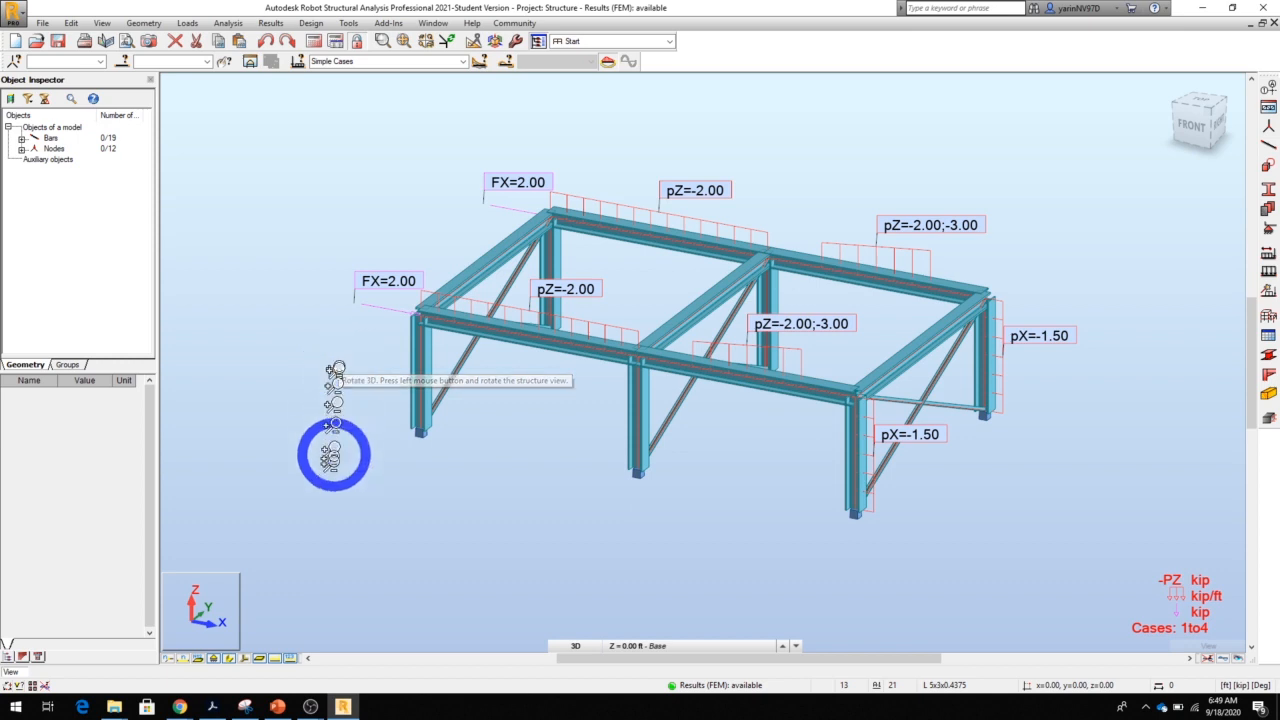
Hide the section shapes and load symbols in the view, and make LL1 the active load case
{"action": "left_click", "coordinate": [229, 660]}
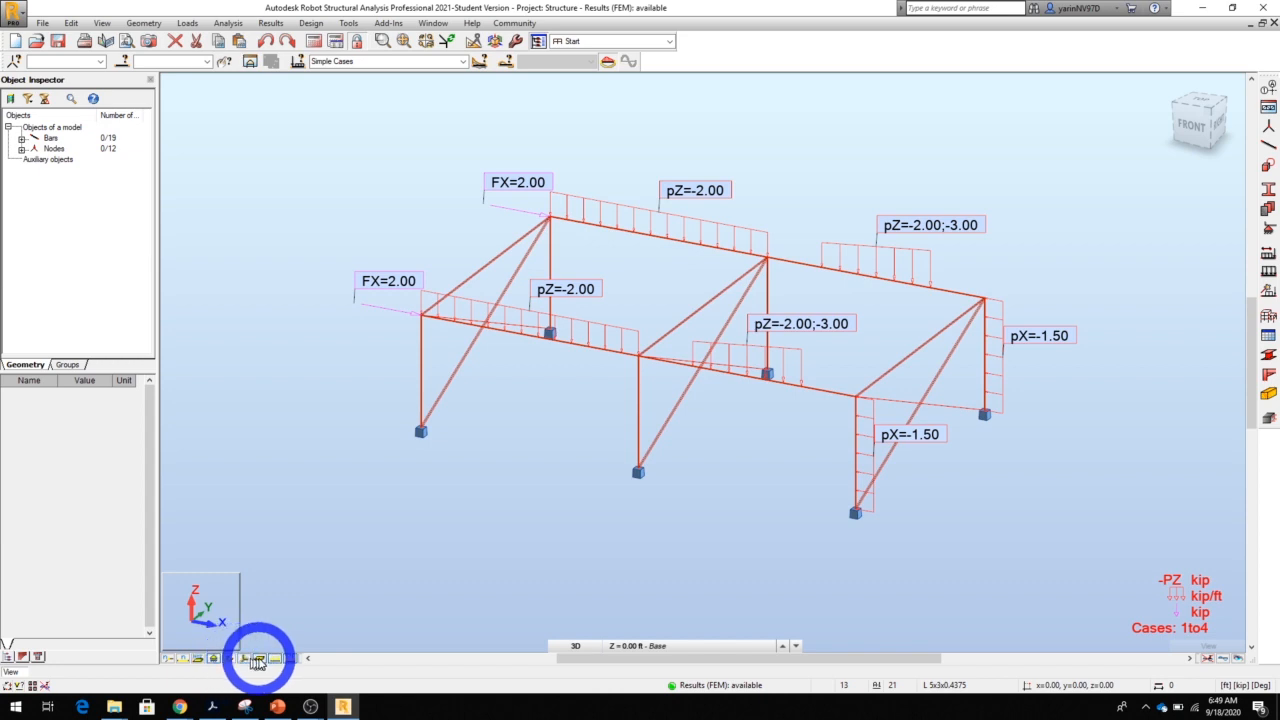
{"action": "left_click", "coordinate": [275, 662]}
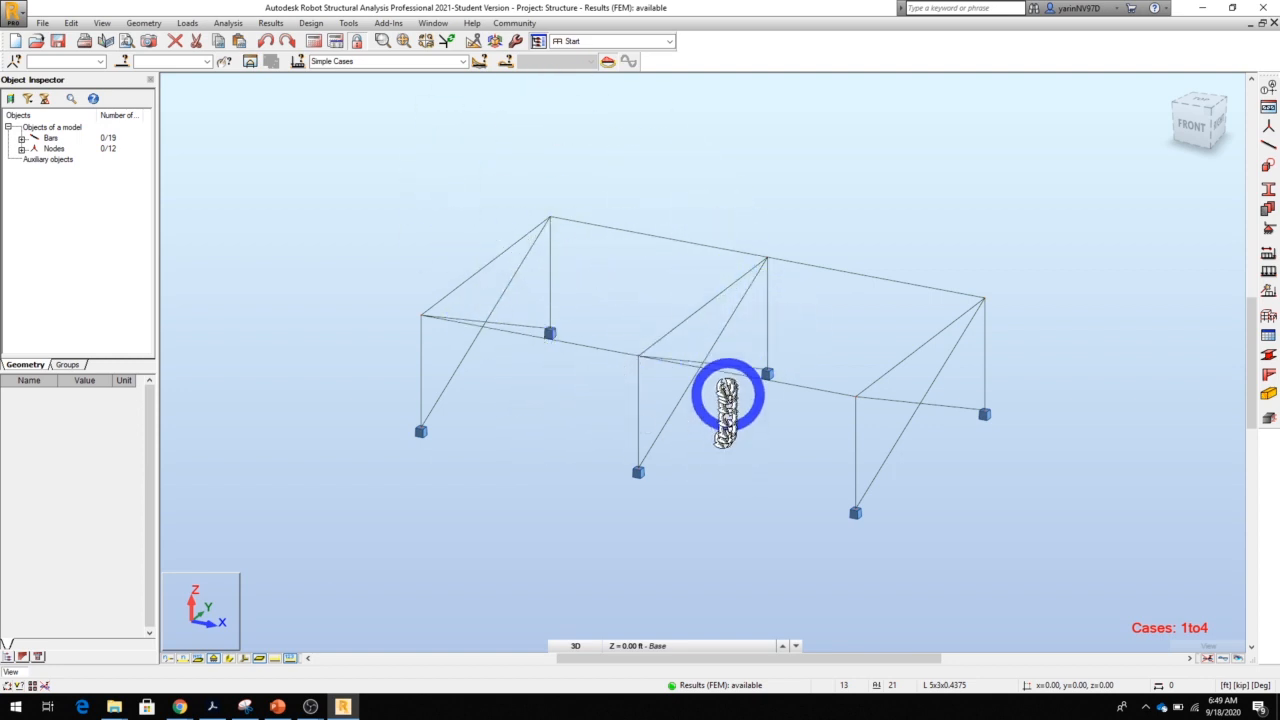
{"action": "left_click", "coordinate": [463, 62]}
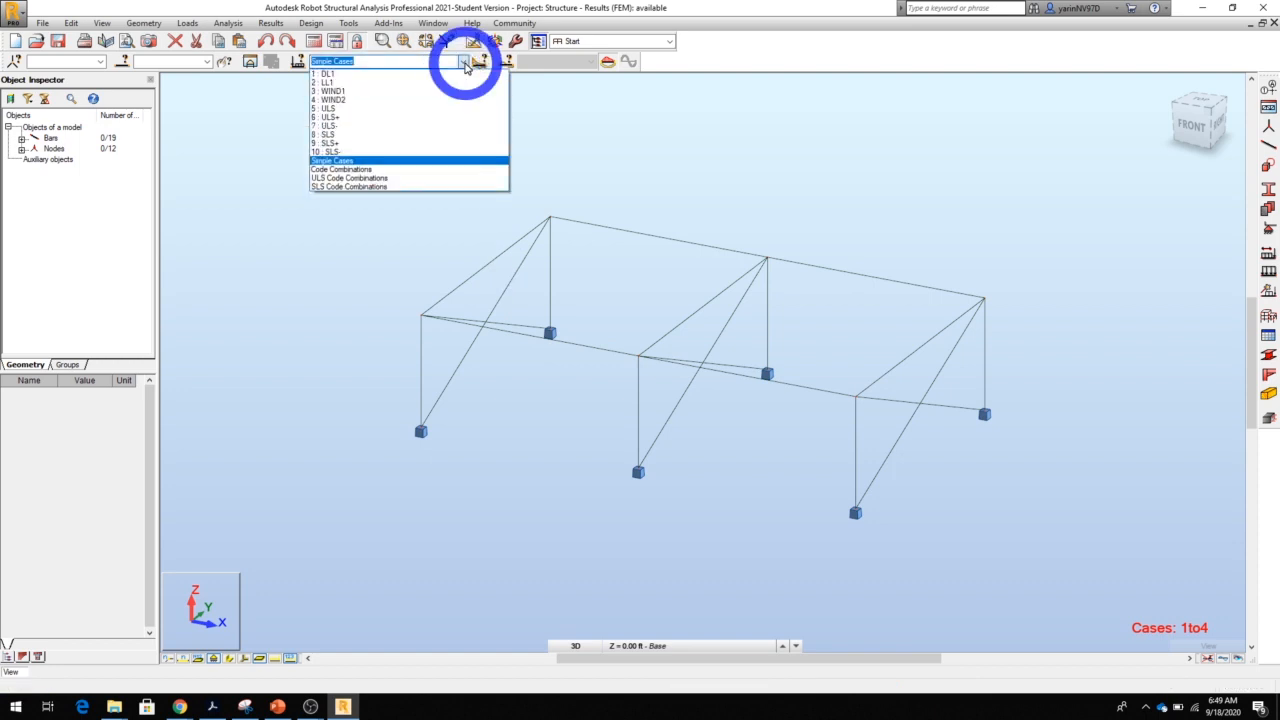
{"action": "left_click", "coordinate": [459, 82]}
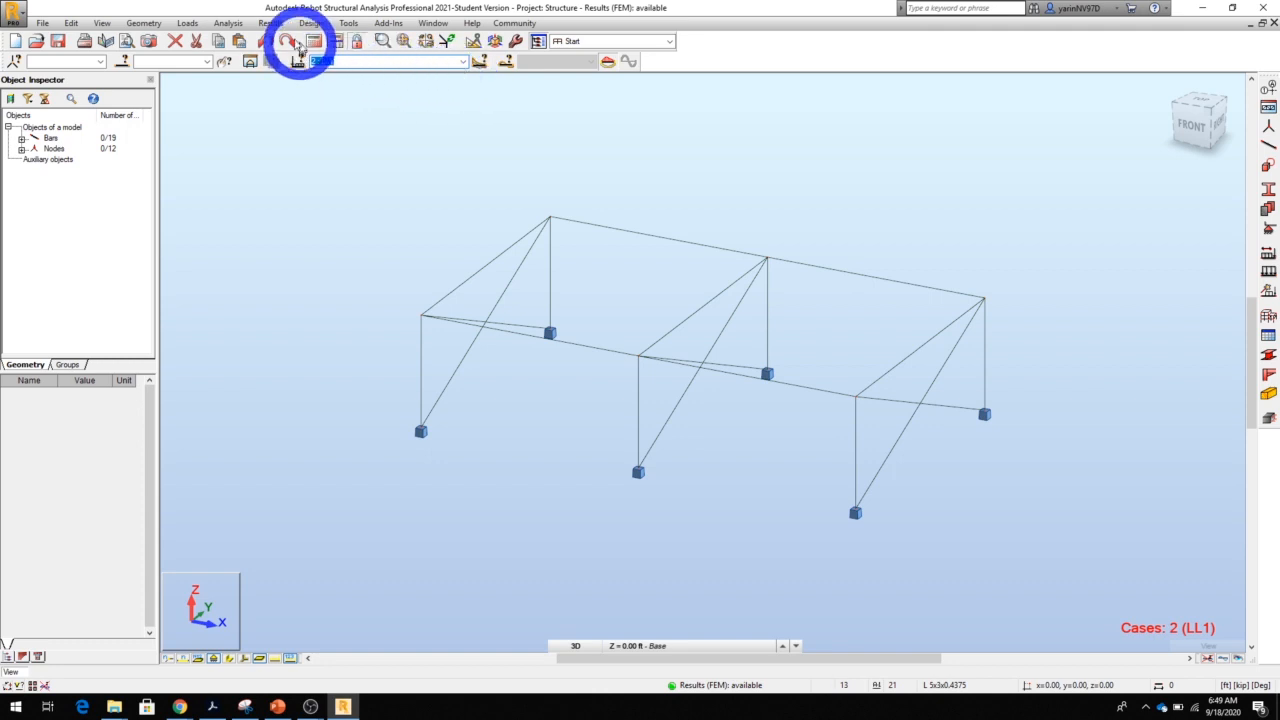
Display the My moment diagram on the bars with a normalized diagram scale
{"action": "left_click", "coordinate": [270, 23]}
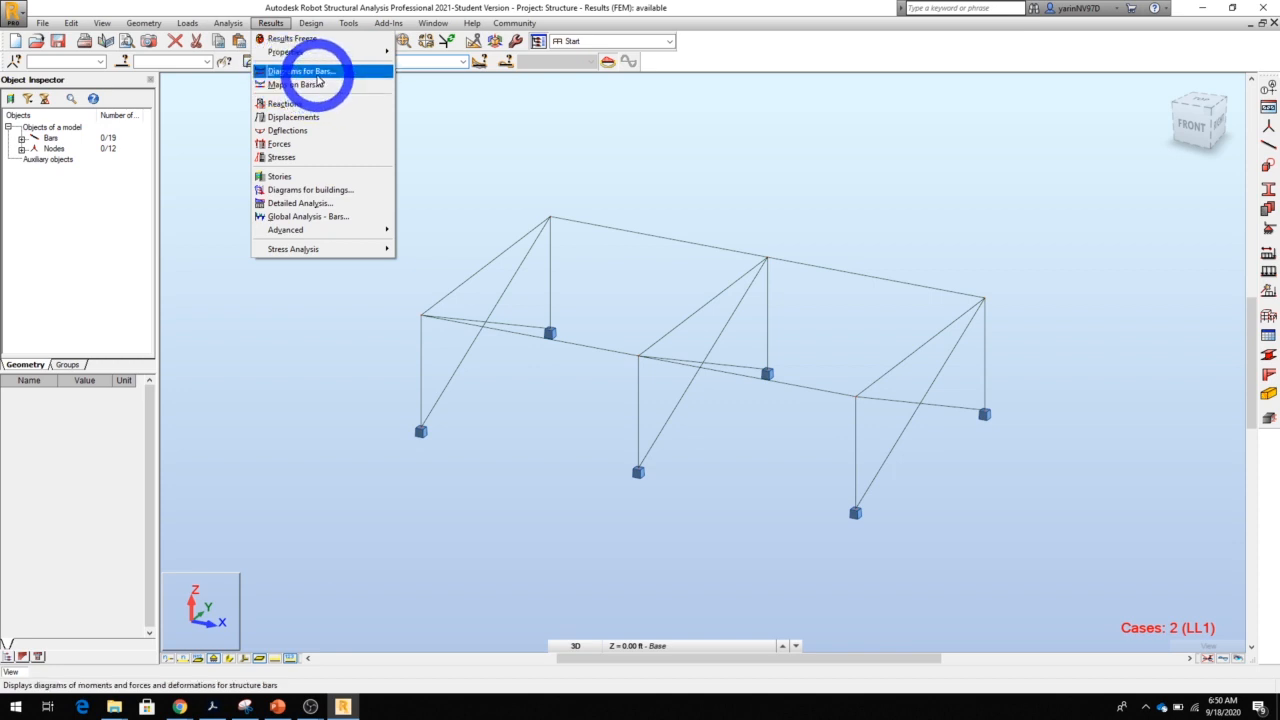
{"action": "left_click", "coordinate": [316, 73]}
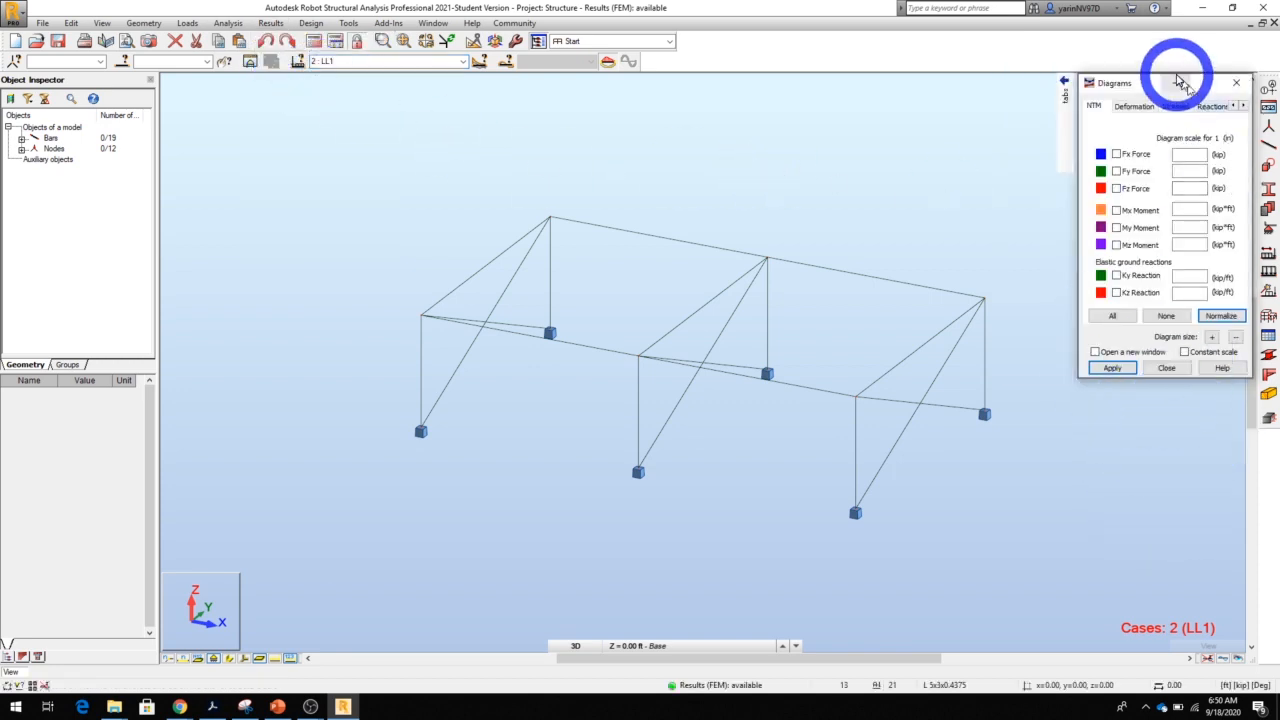
{"action": "left_click_drag", "start_coordinate": [1150, 82], "coordinate": [920, 88]}
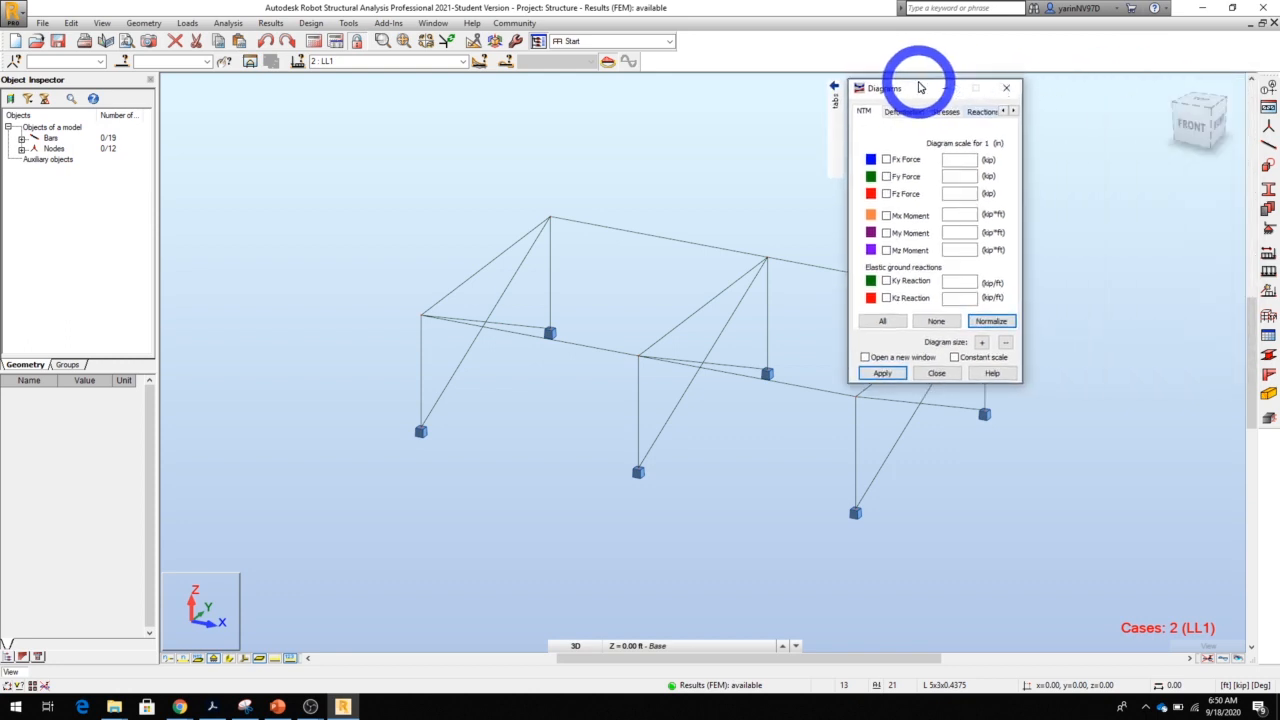
{"action": "mouse_move", "coordinate": [836, 130]}
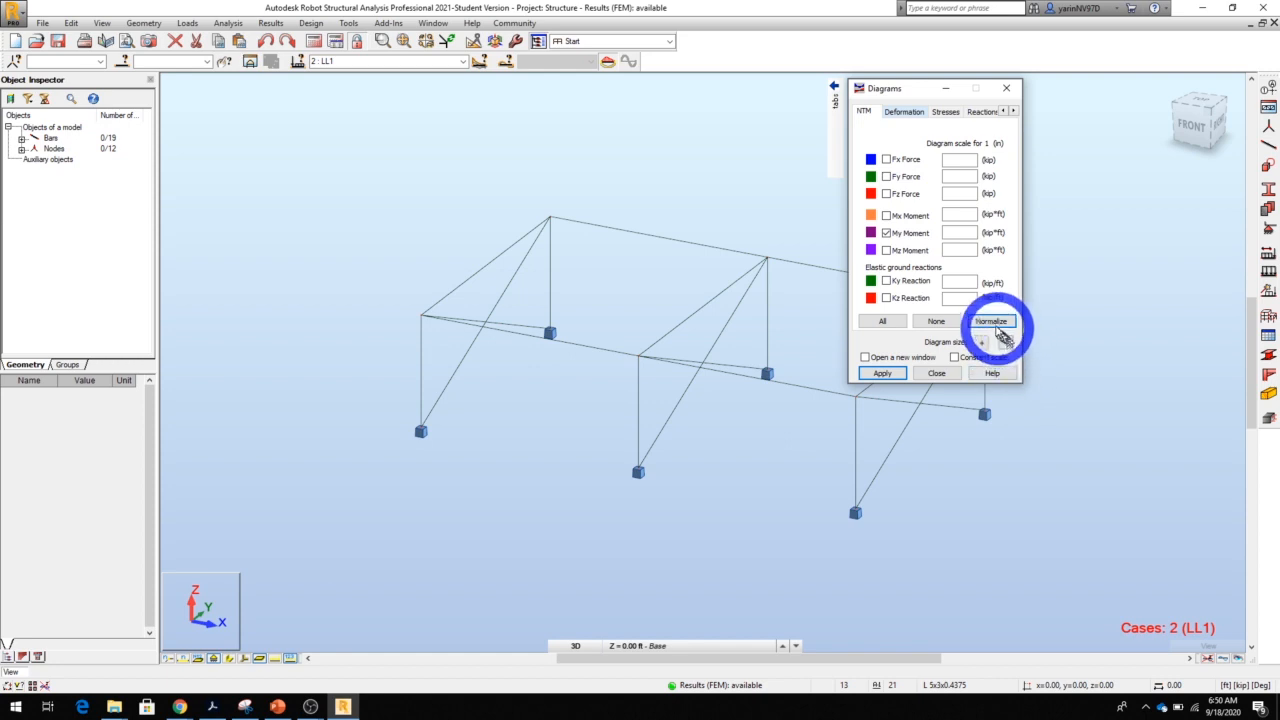
{"action": "left_click", "coordinate": [991, 322]}
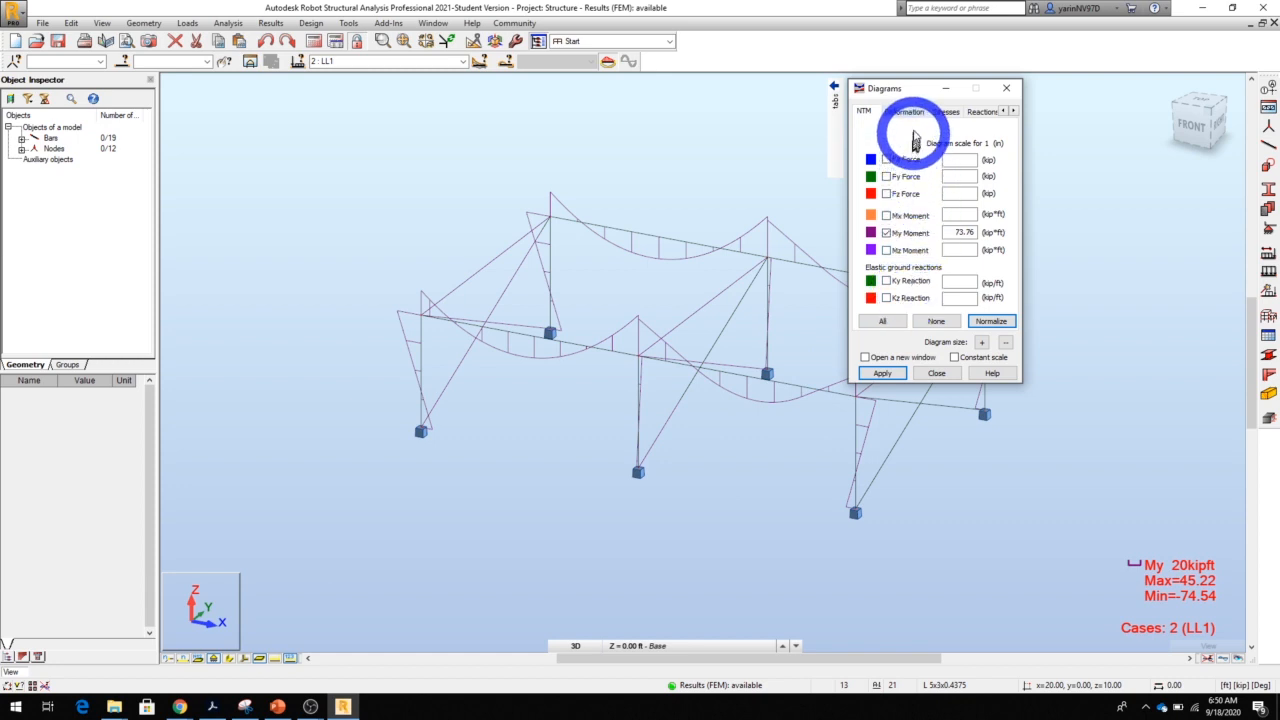
Label the My moment diagram with its local extremes and change its filling from fence to filled
{"action": "left_click", "coordinate": [901, 112]}
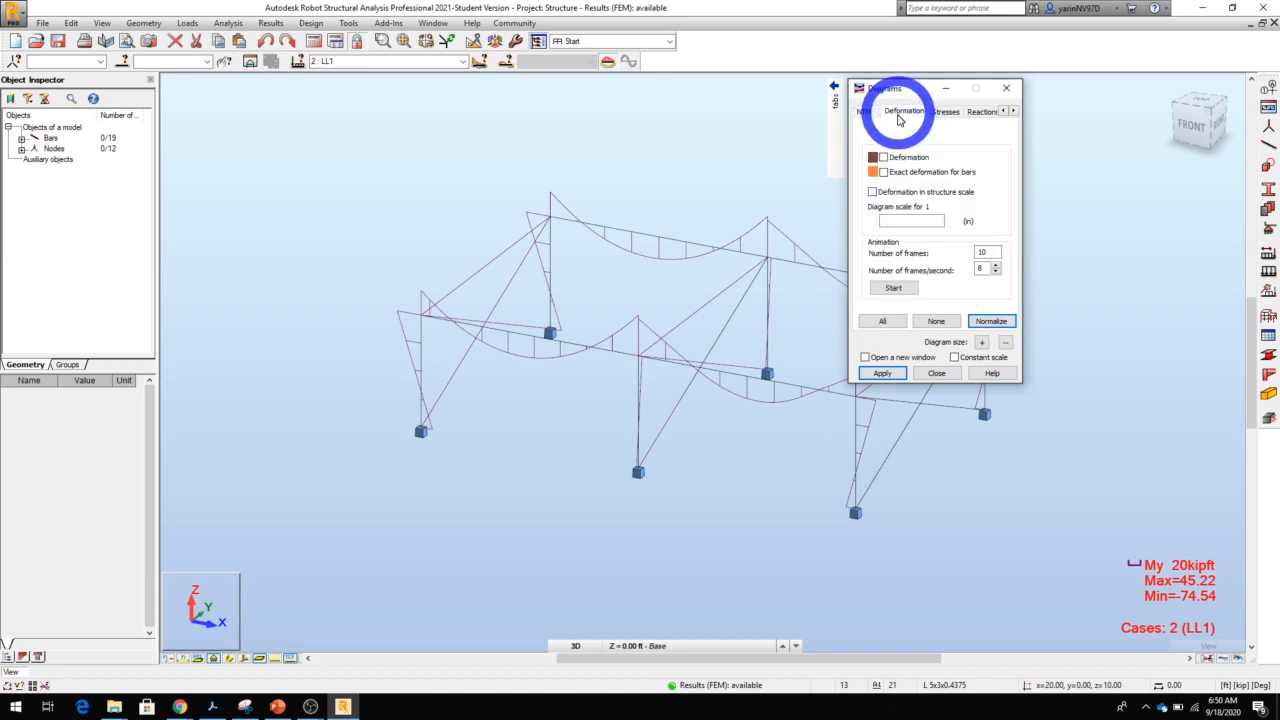
{"action": "left_click", "coordinate": [944, 114]}
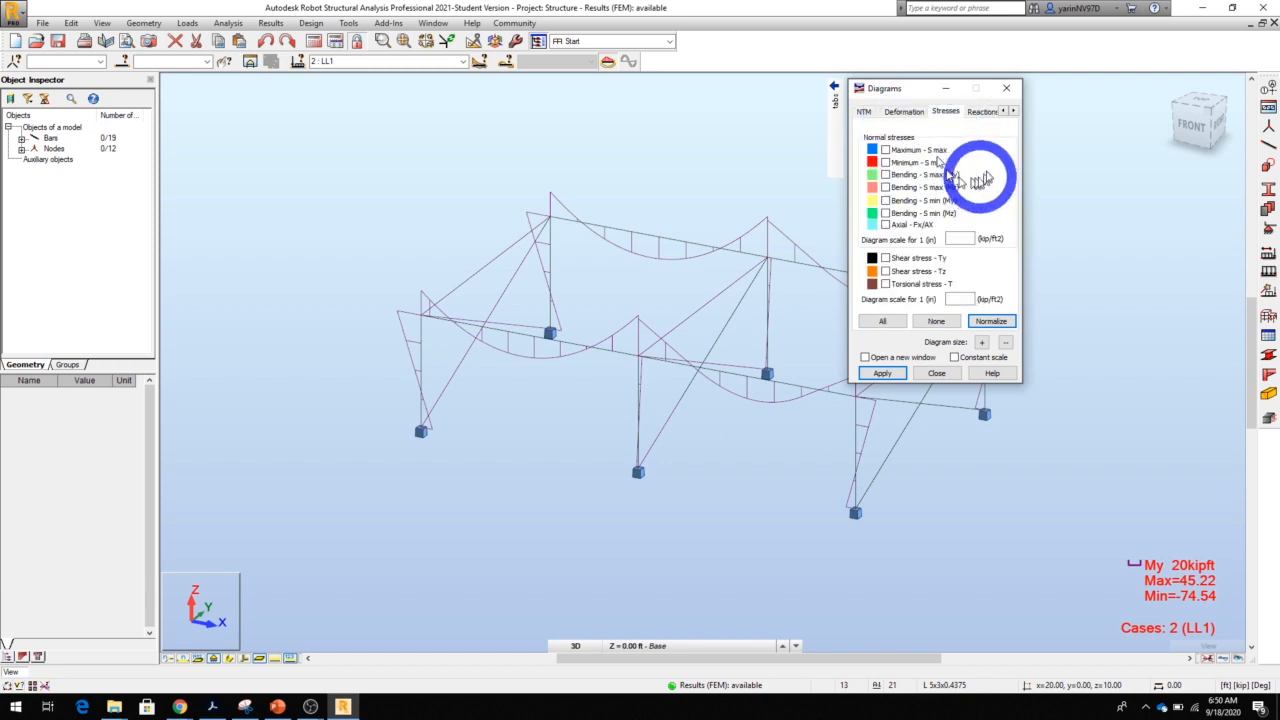
{"action": "left_click", "coordinate": [980, 113]}
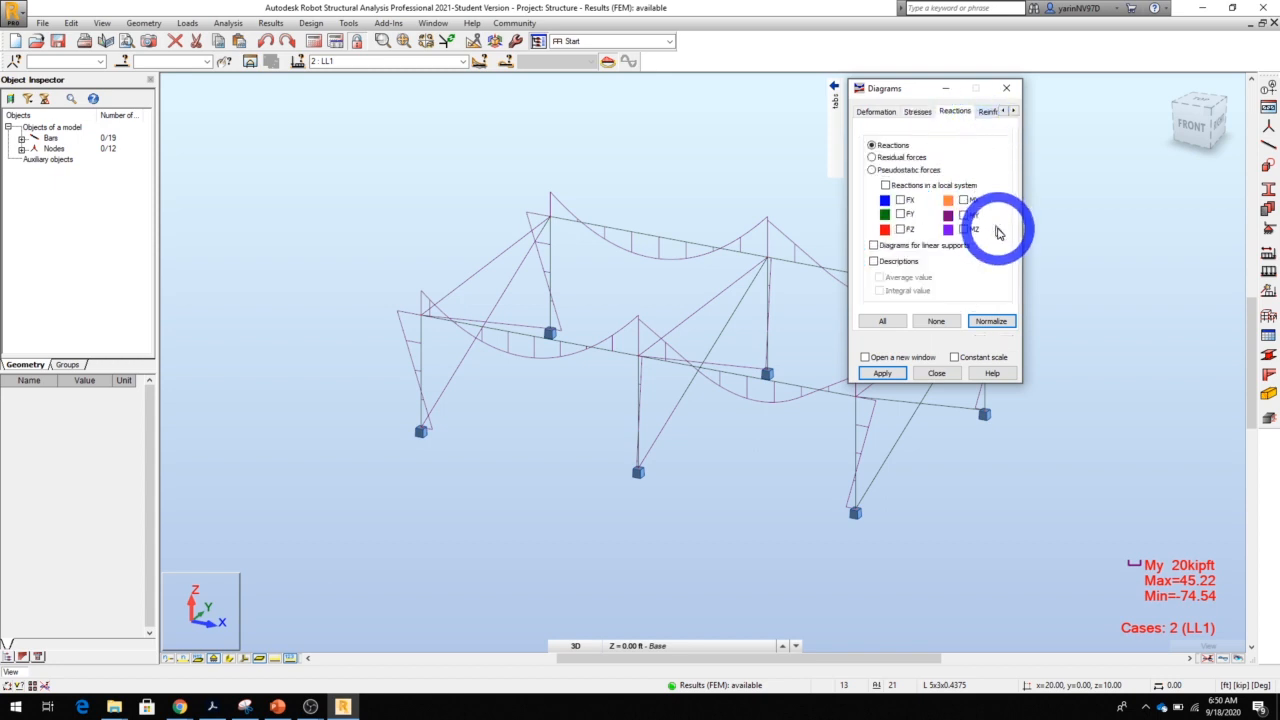
{"action": "left_click", "coordinate": [990, 113]}
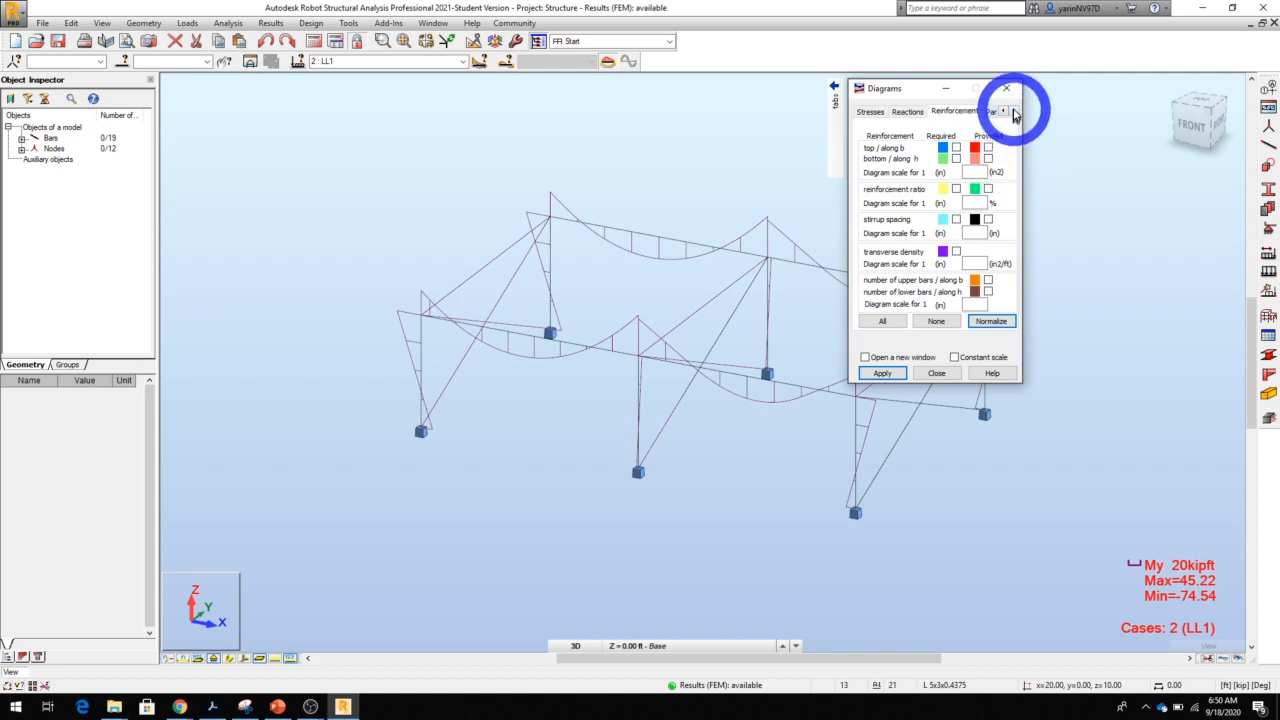
{"action": "left_click", "coordinate": [968, 115]}
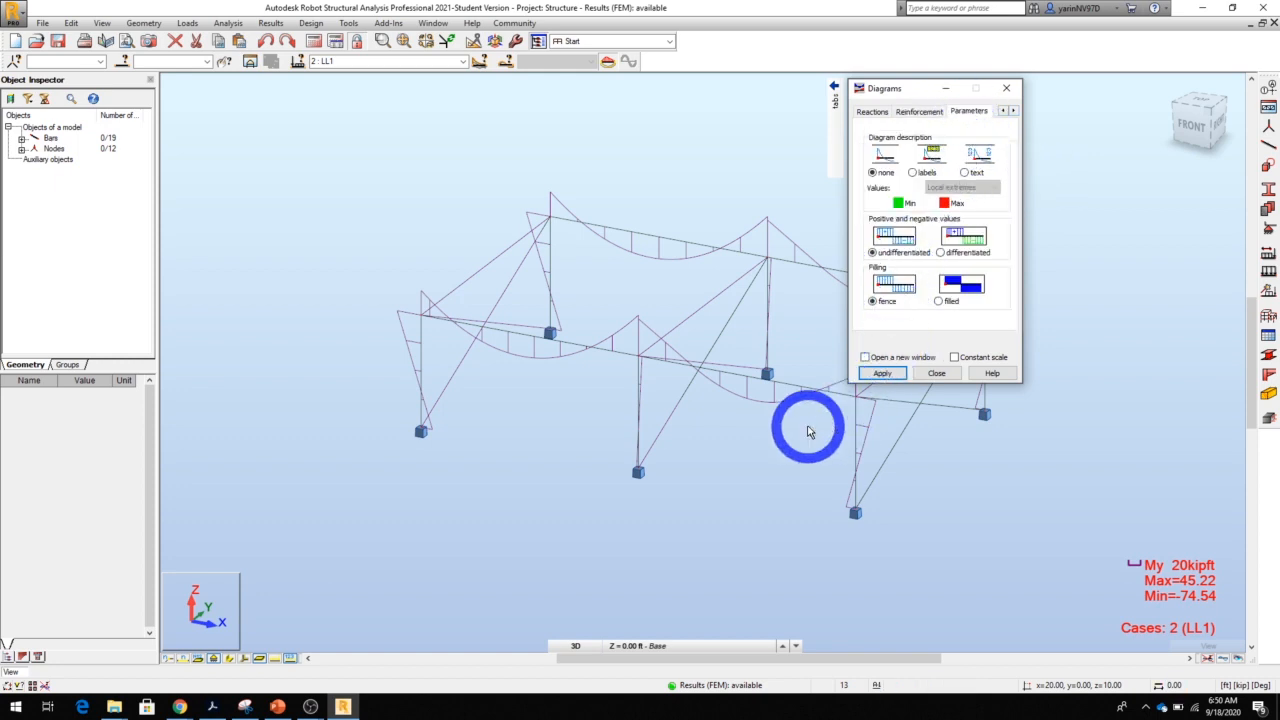
{"action": "left_click", "coordinate": [913, 173]}
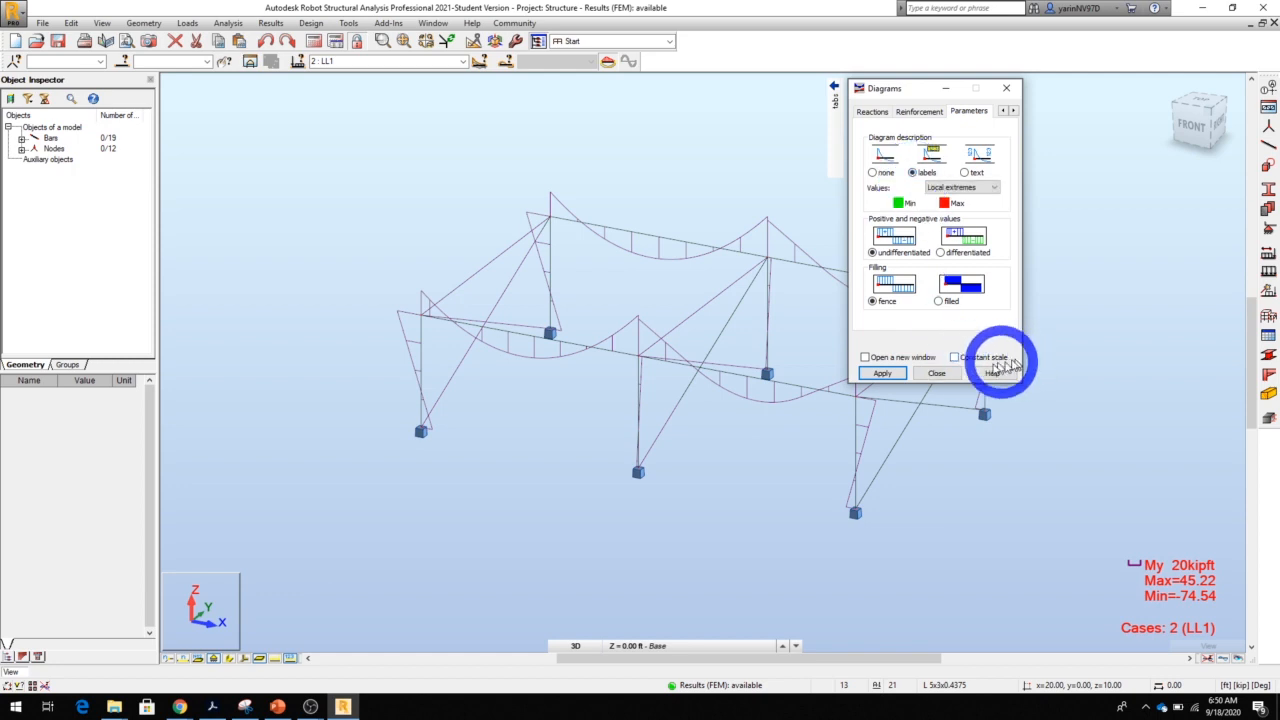
{"action": "left_click", "coordinate": [880, 374]}
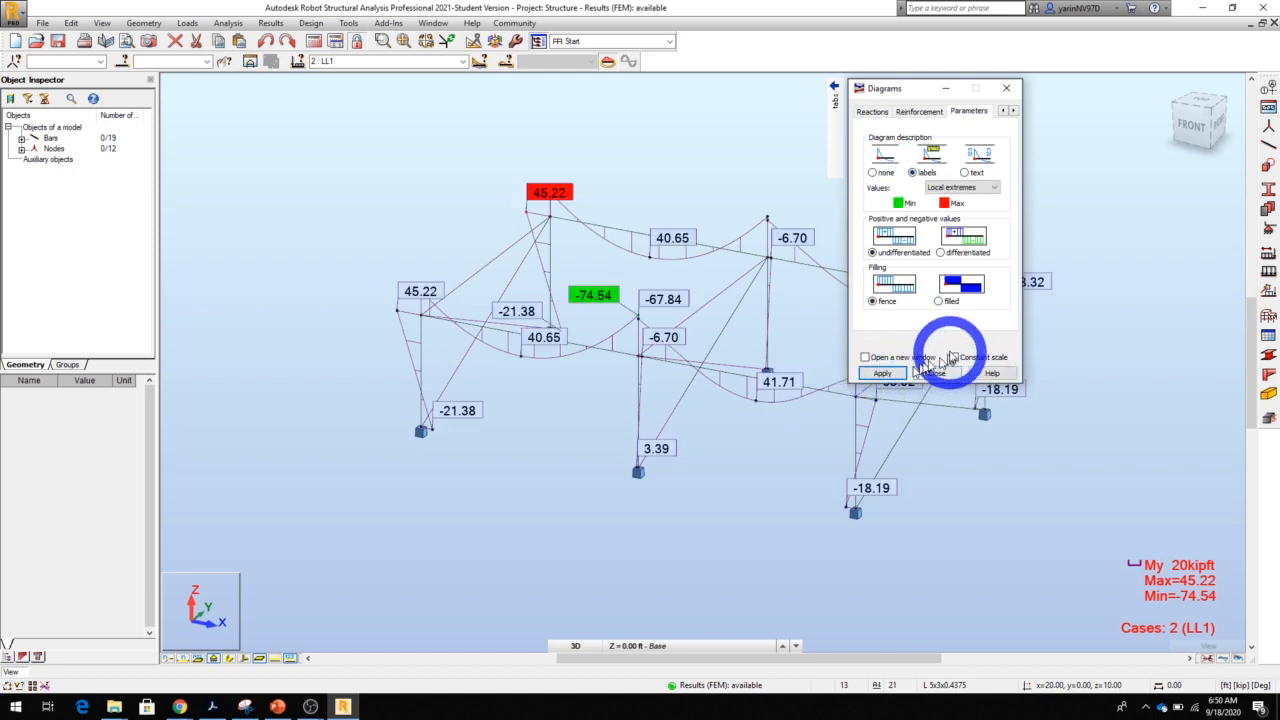
{"action": "left_click", "coordinate": [938, 301]}
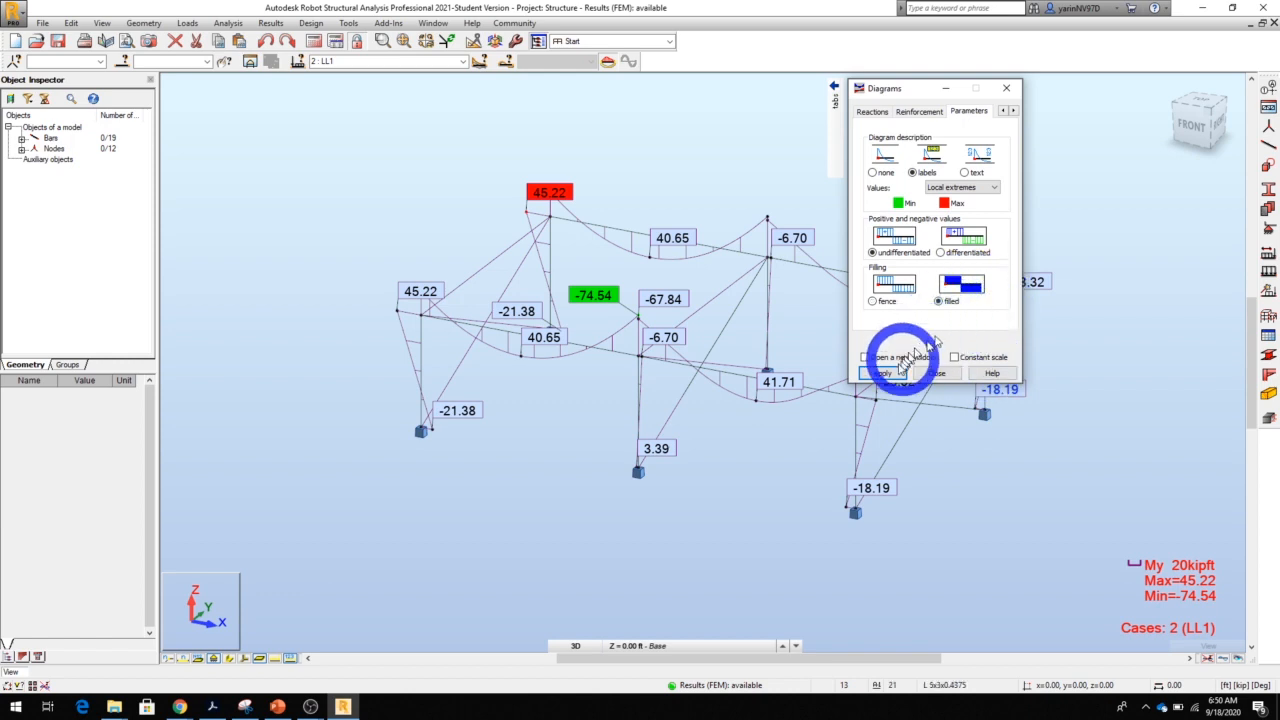
{"action": "left_click", "coordinate": [882, 373]}
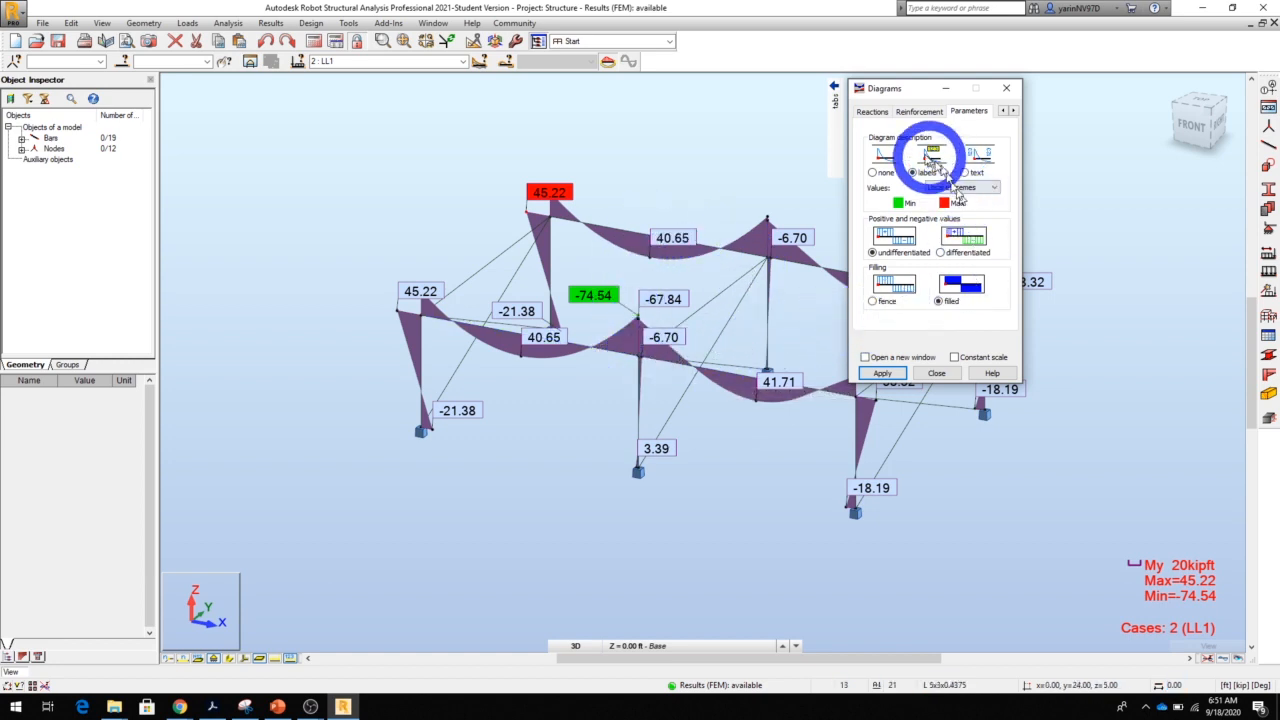
Restore the fence filling and set the diagram description to none
{"action": "left_click", "coordinate": [872, 112]}
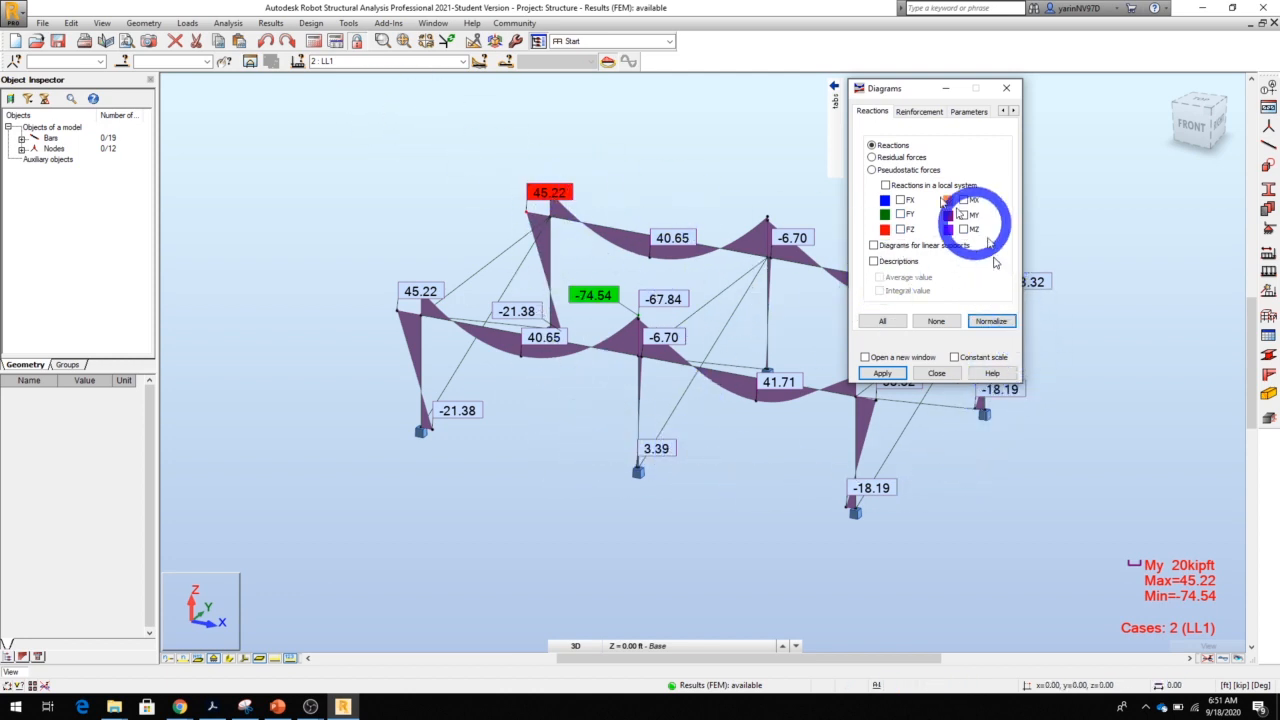
{"action": "left_click", "coordinate": [968, 111]}
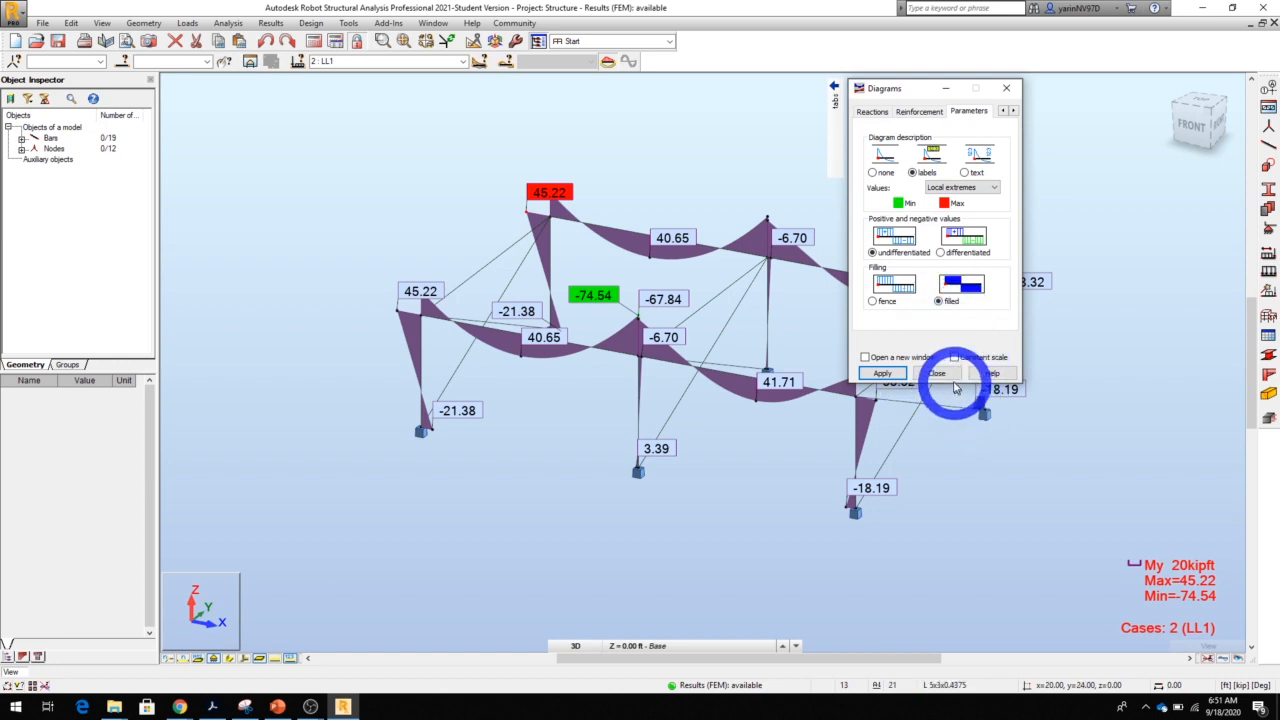
{"action": "left_click", "coordinate": [873, 302]}
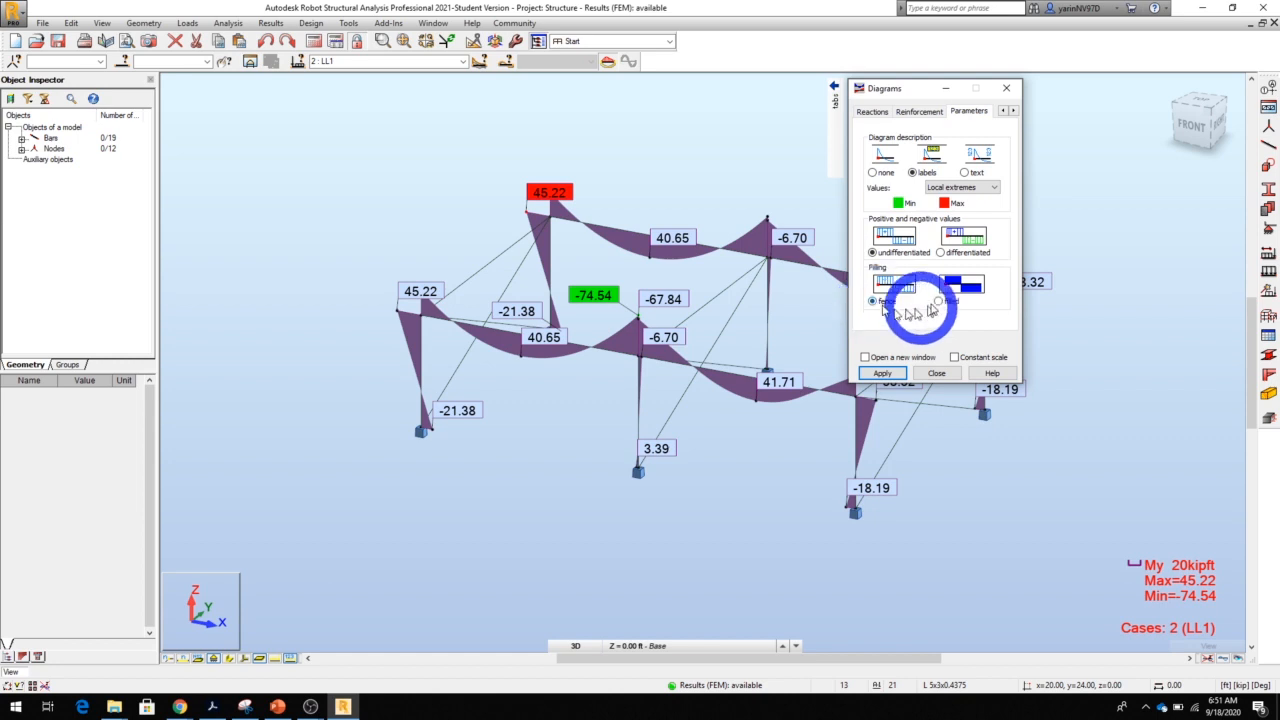
{"action": "left_click", "coordinate": [874, 173]}
{"action": "left_click", "coordinate": [882, 373]}
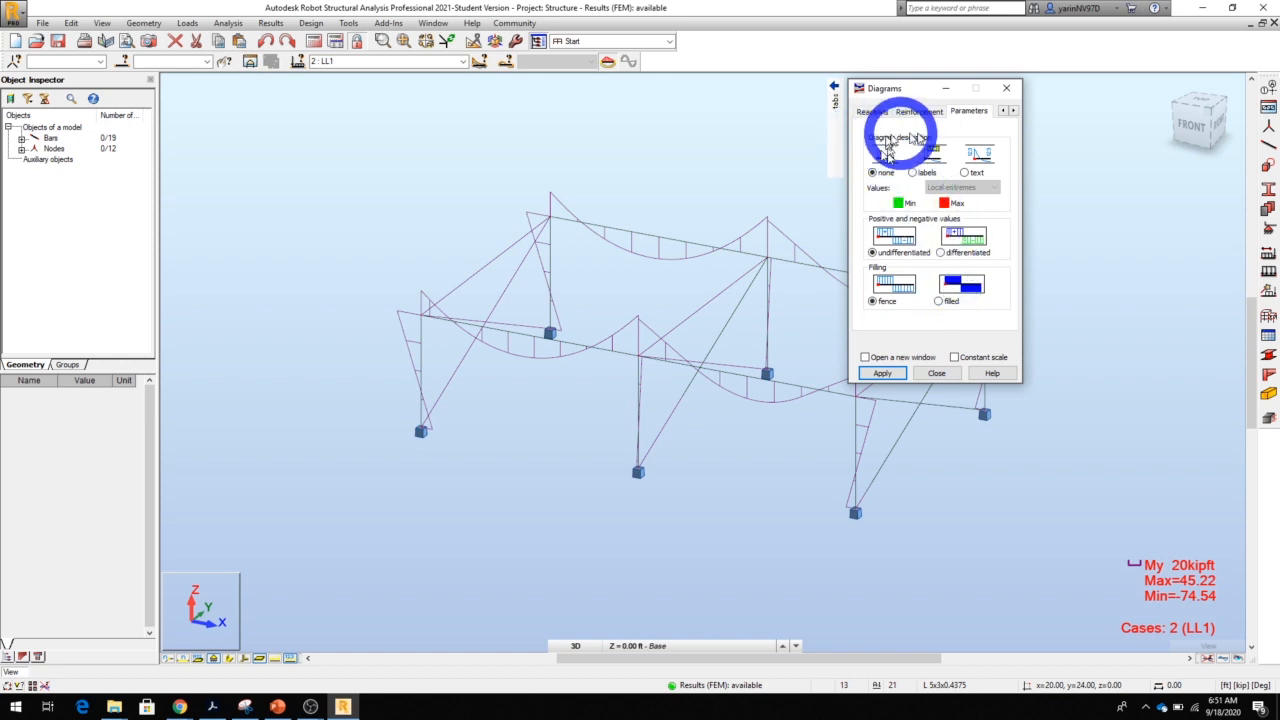
Turn off the My moment diagram on the bars
{"action": "mouse_move", "coordinate": [802, 121]}
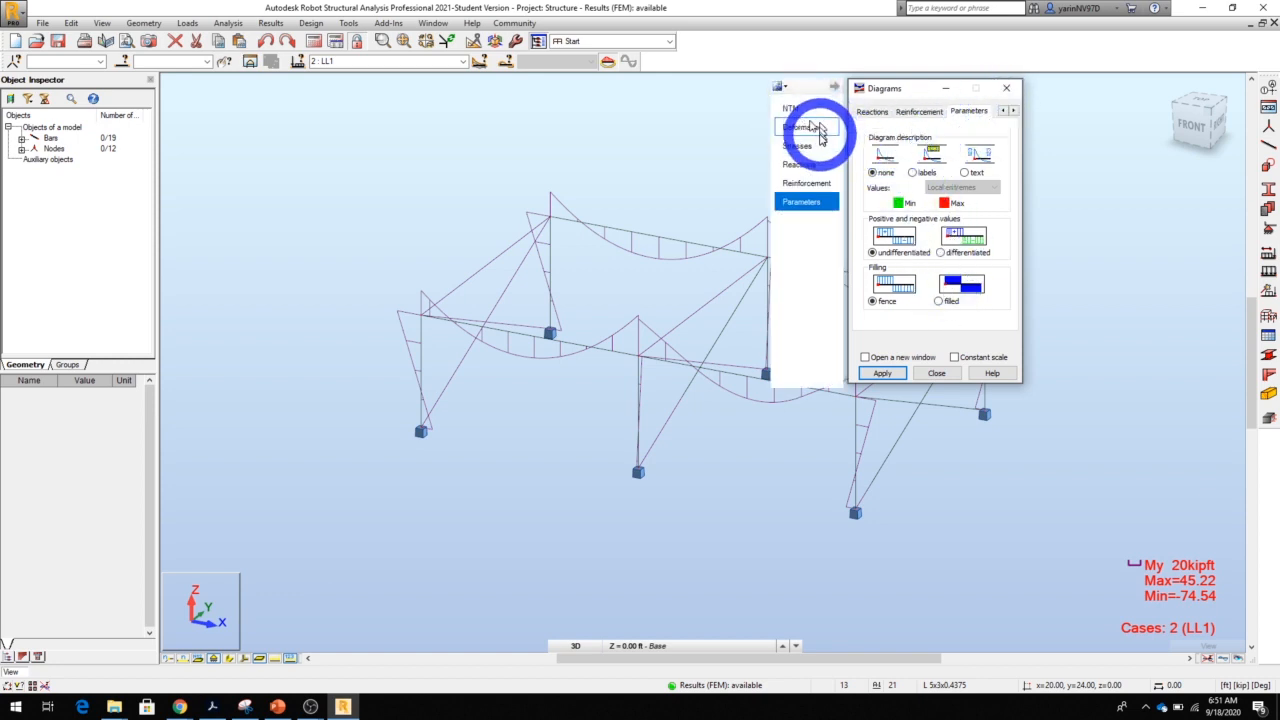
{"action": "left_click", "coordinate": [785, 112]}
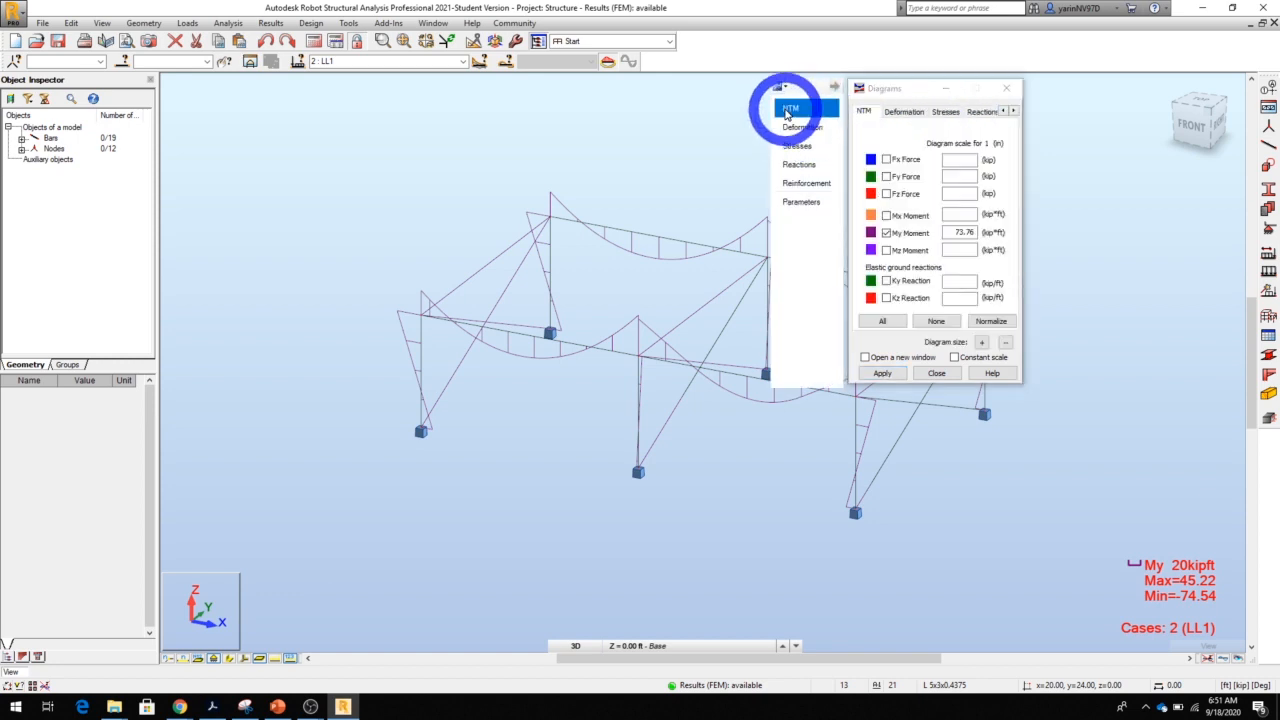
{"action": "left_click", "coordinate": [886, 233]}
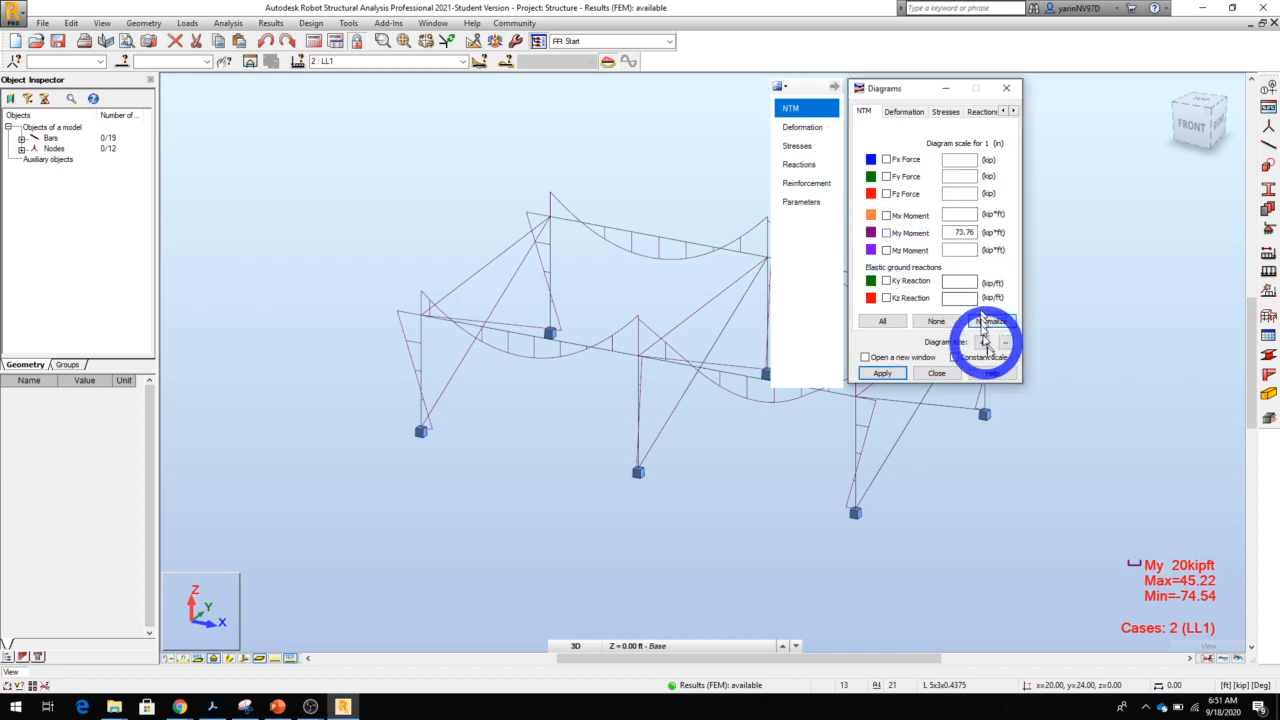
{"action": "left_click", "coordinate": [1000, 322]}
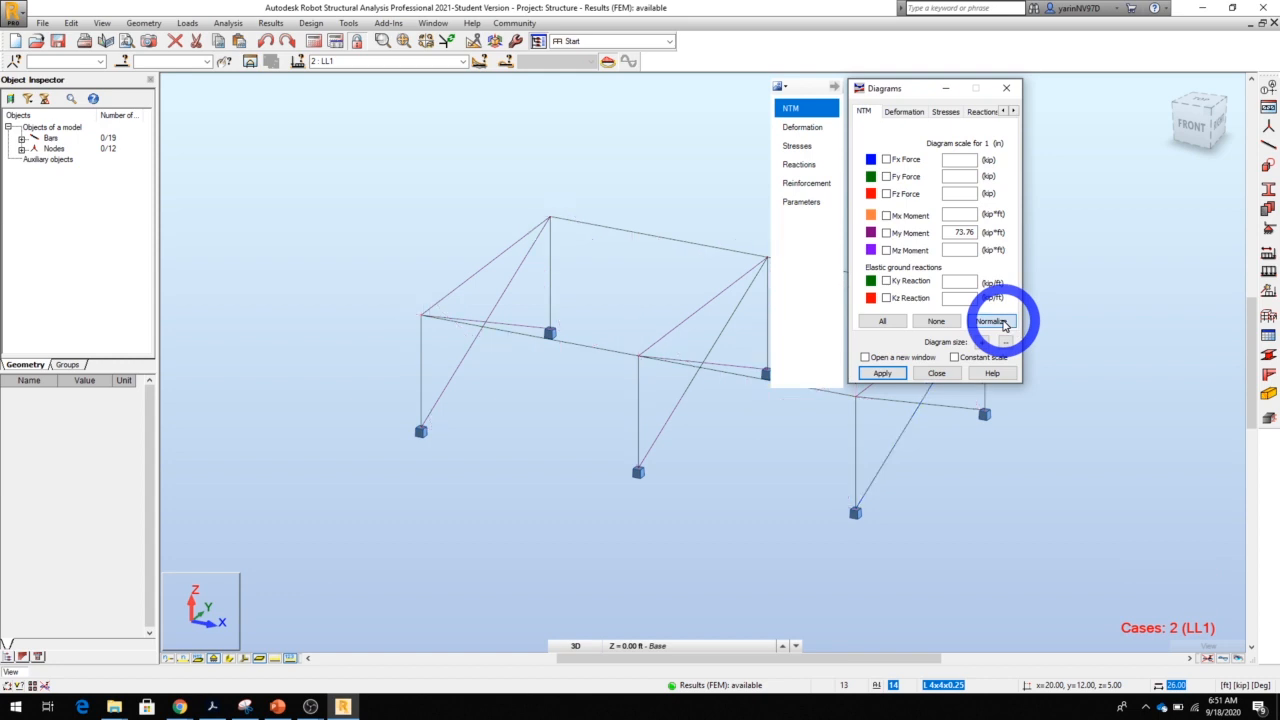
{"action": "left_click", "coordinate": [893, 376]}
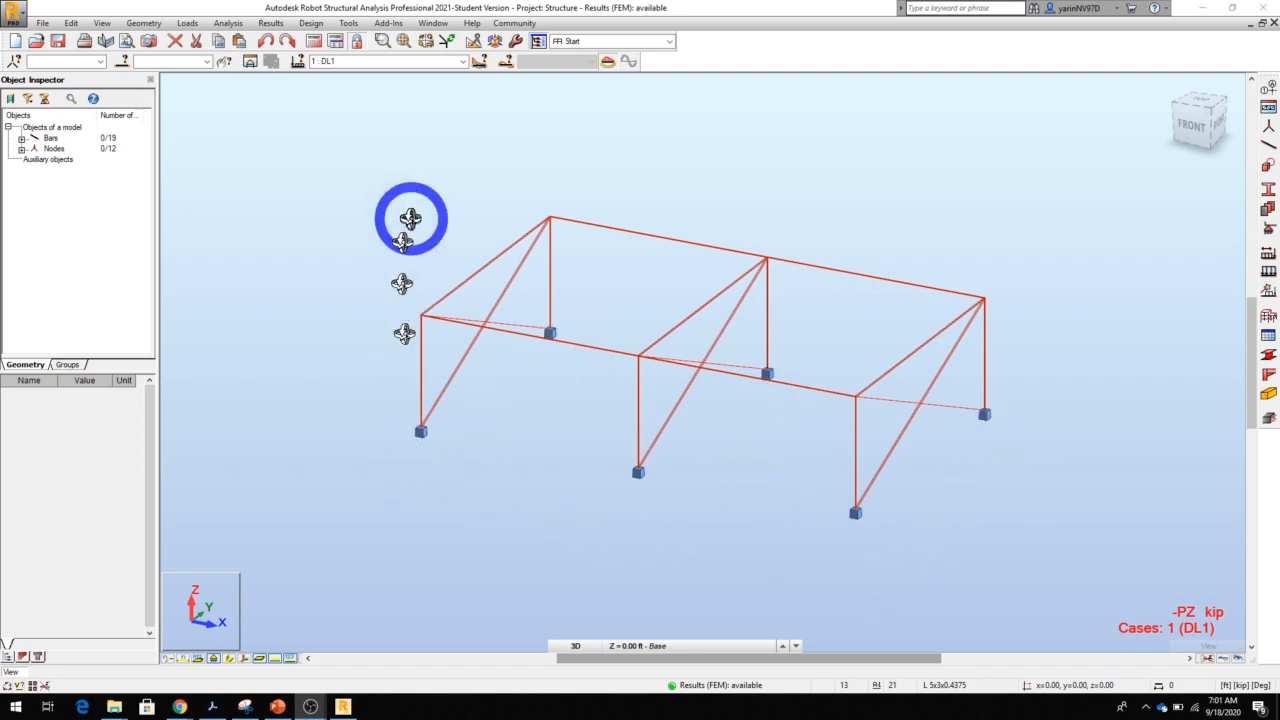
Make Simple Cases the active load selection and open the diagrams for bars
{"action": "left_click", "coordinate": [464, 62]}
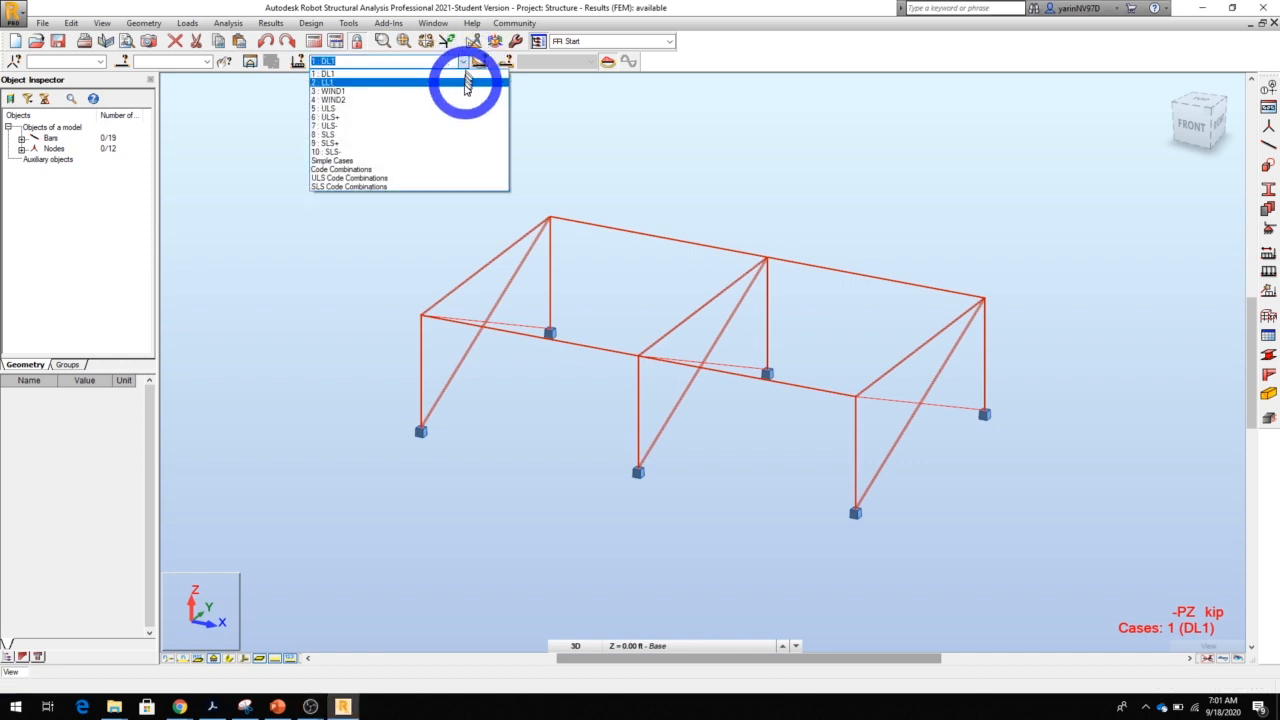
{"action": "left_click", "coordinate": [460, 161]}
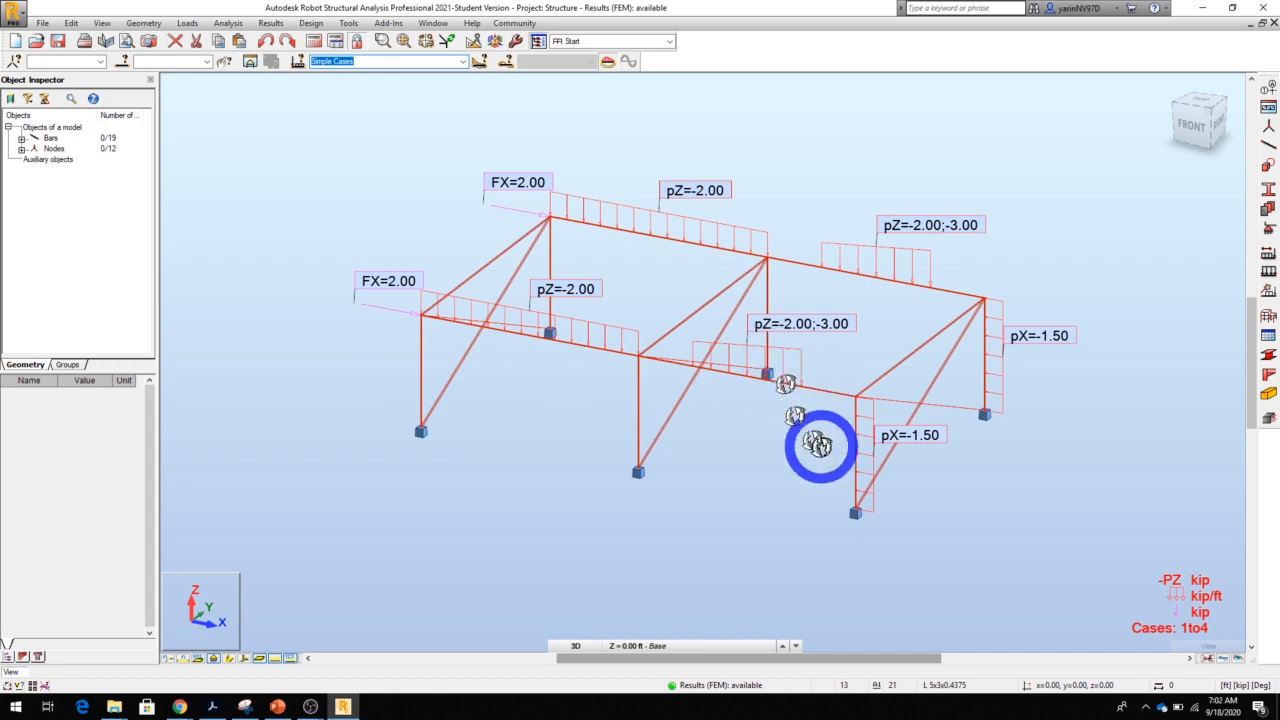
{"action": "left_click", "coordinate": [272, 23]}
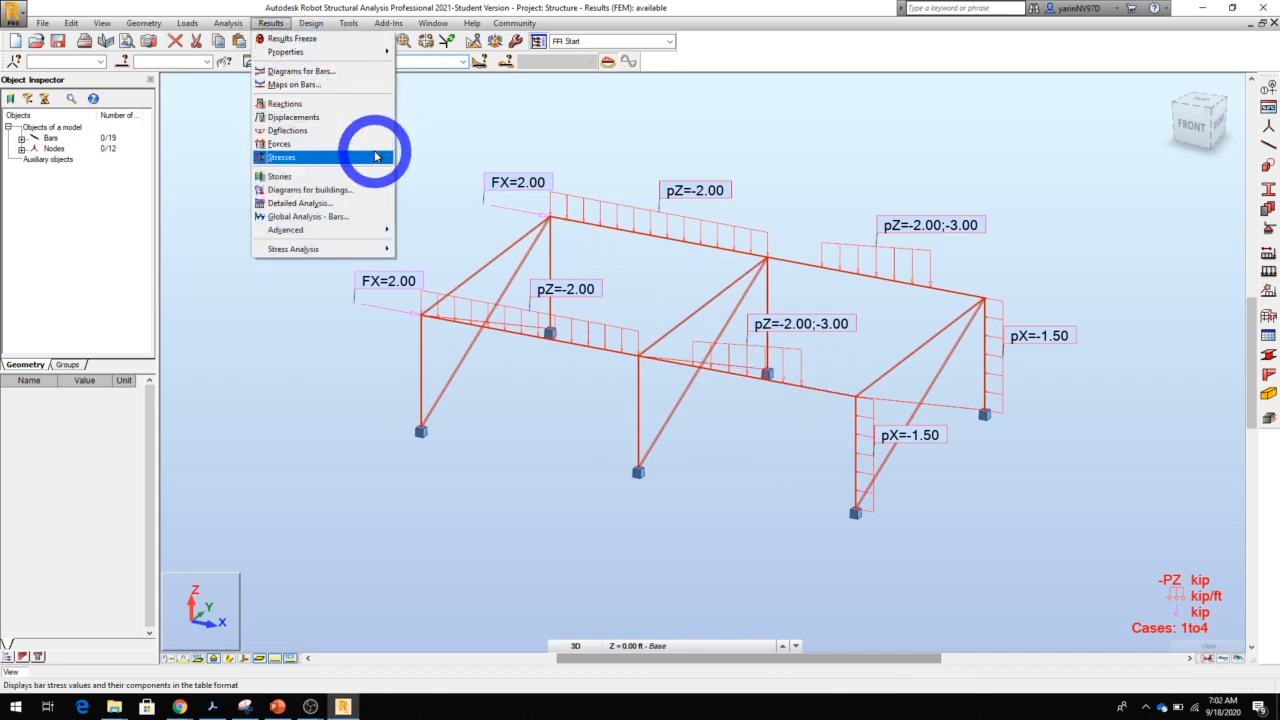
{"action": "left_click", "coordinate": [329, 76]}
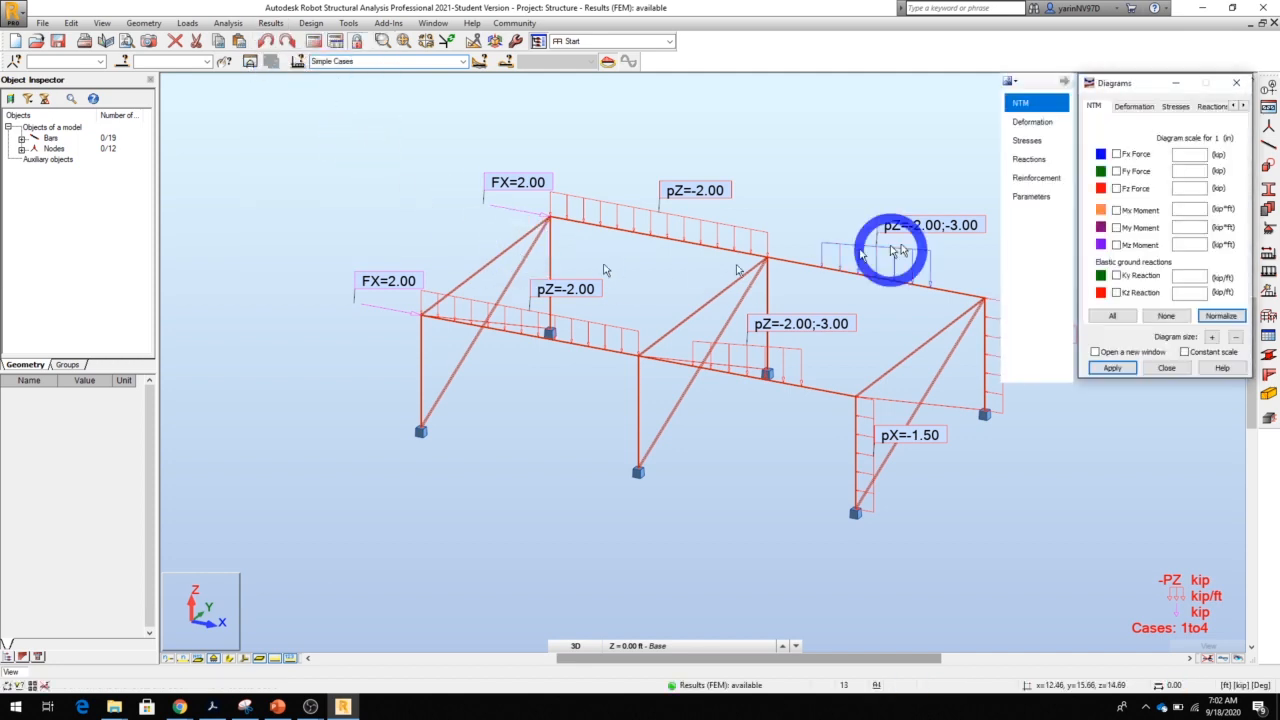
{"action": "left_click_drag", "start_coordinate": [1143, 90], "coordinate": [983, 90]}
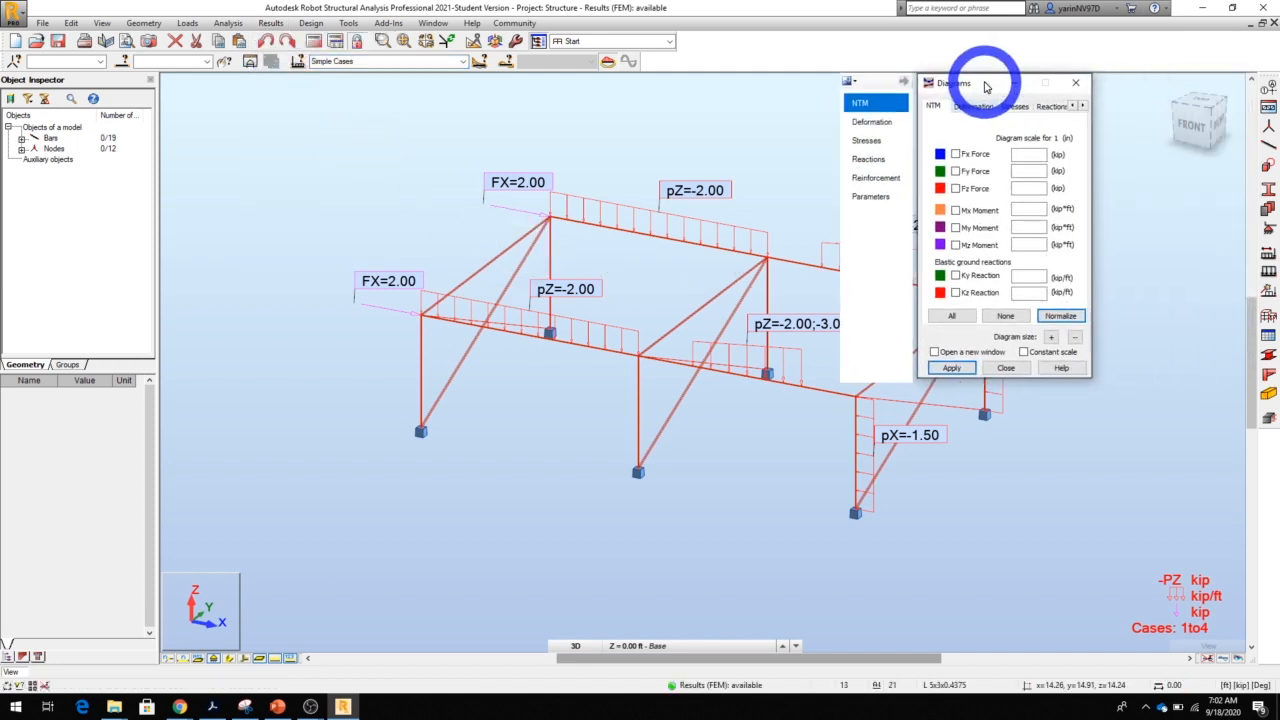
Display the FX, FY, FZ, MX, MY and MZ reactions in the local system, with linear-support diagrams, descriptions and a normalized scale
{"action": "left_click", "coordinate": [1052, 107]}
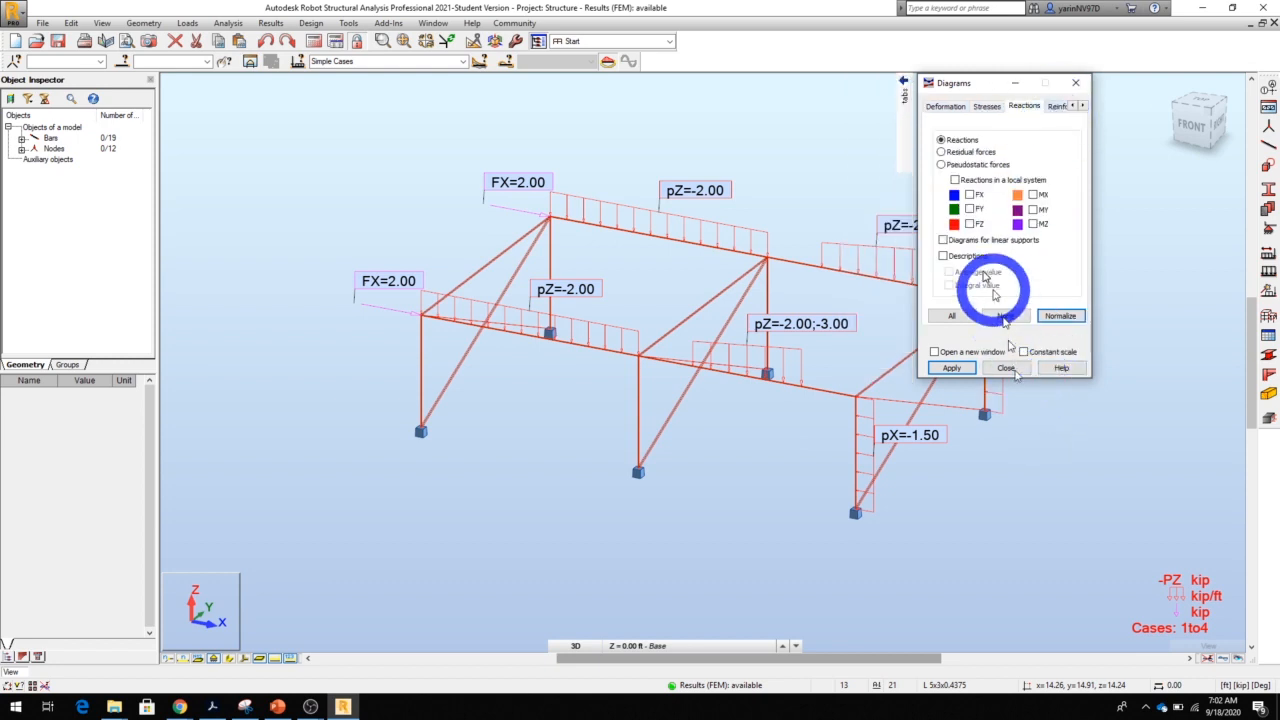
{"action": "left_click", "coordinate": [962, 183]}
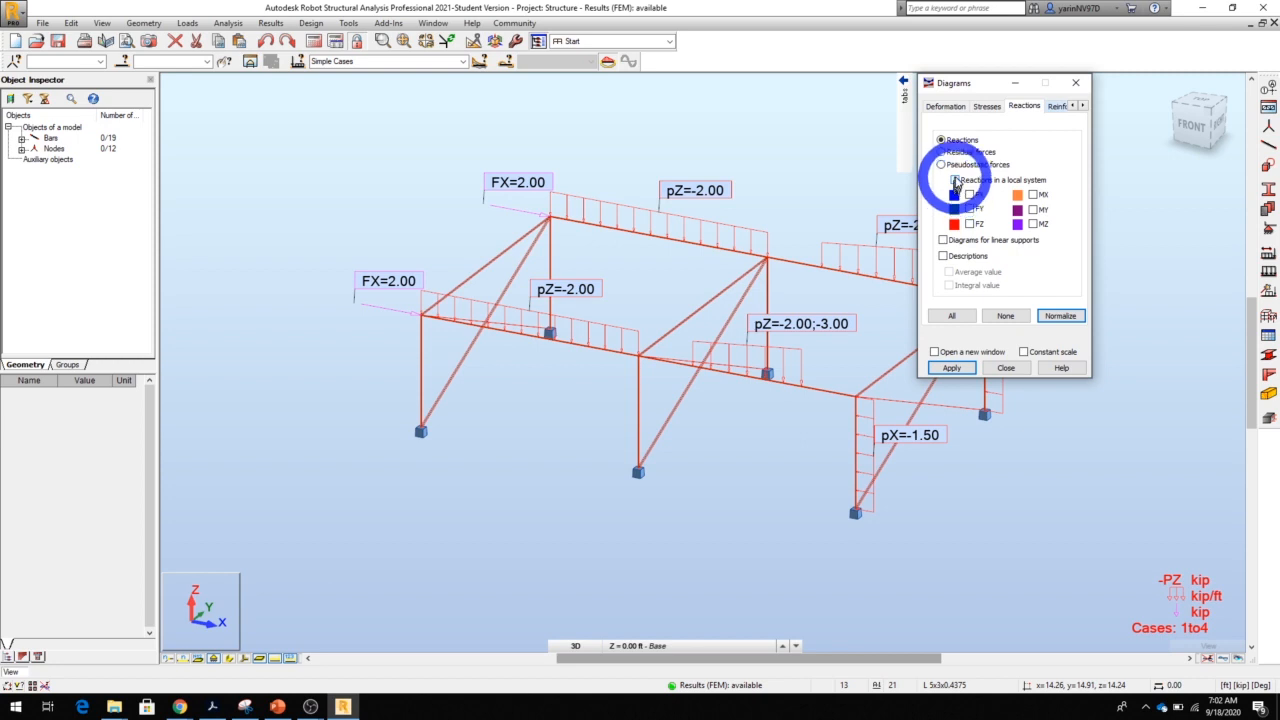
{"action": "left_click", "coordinate": [969, 195]}
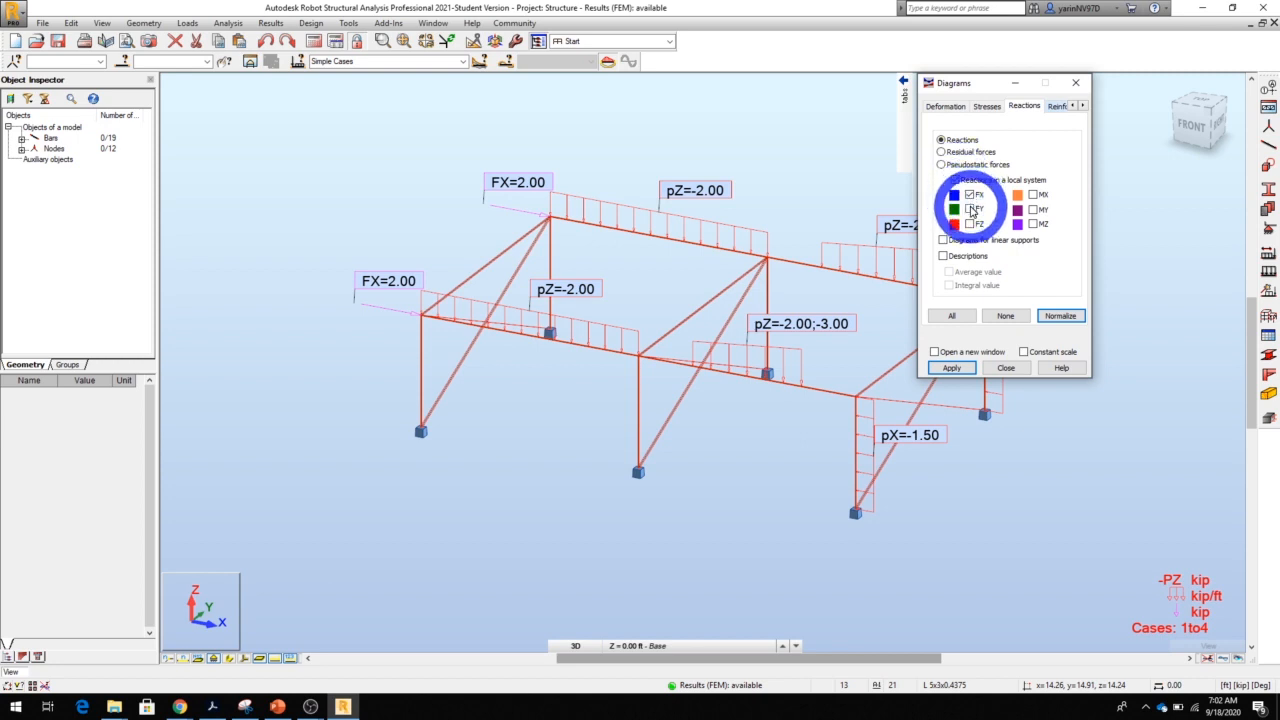
{"action": "left_click", "coordinate": [970, 209]}
{"action": "left_click", "coordinate": [970, 224]}
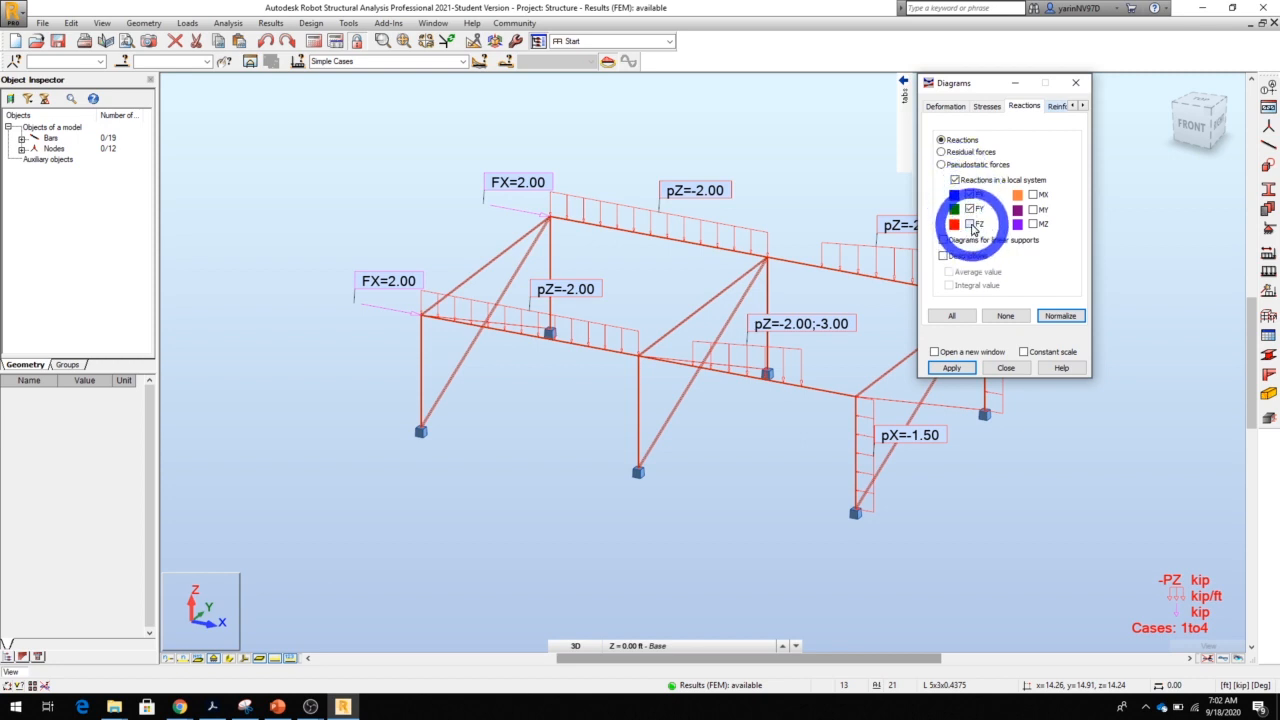
{"action": "left_click", "coordinate": [1033, 195]}
{"action": "left_click", "coordinate": [1033, 210]}
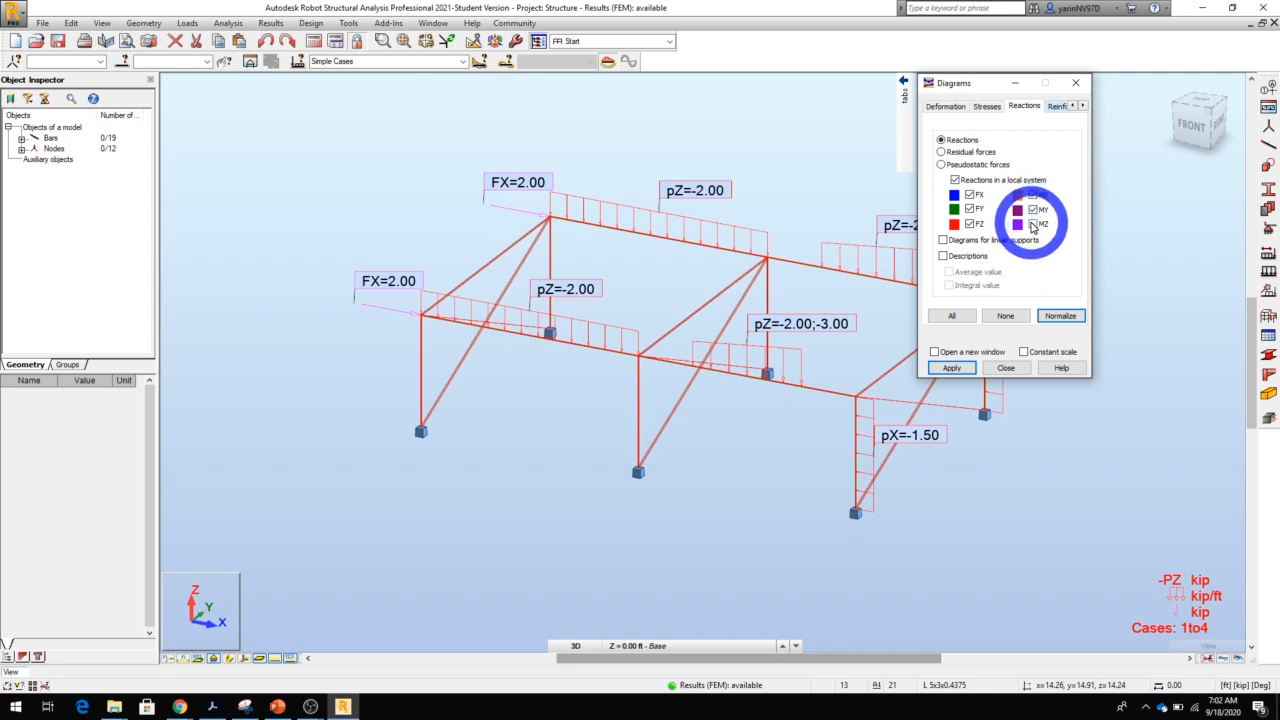
{"action": "left_click", "coordinate": [1033, 224]}
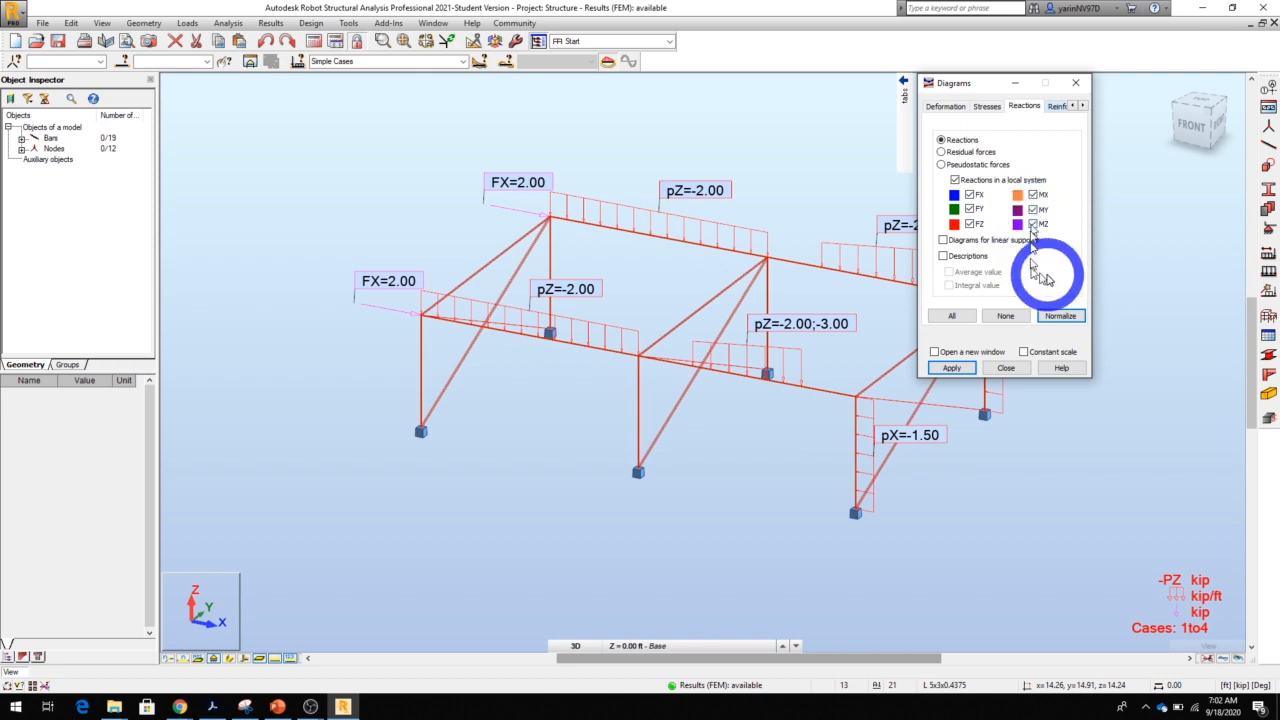
{"action": "left_click", "coordinate": [943, 241]}
{"action": "left_click", "coordinate": [943, 256]}
{"action": "left_click", "coordinate": [1058, 316]}
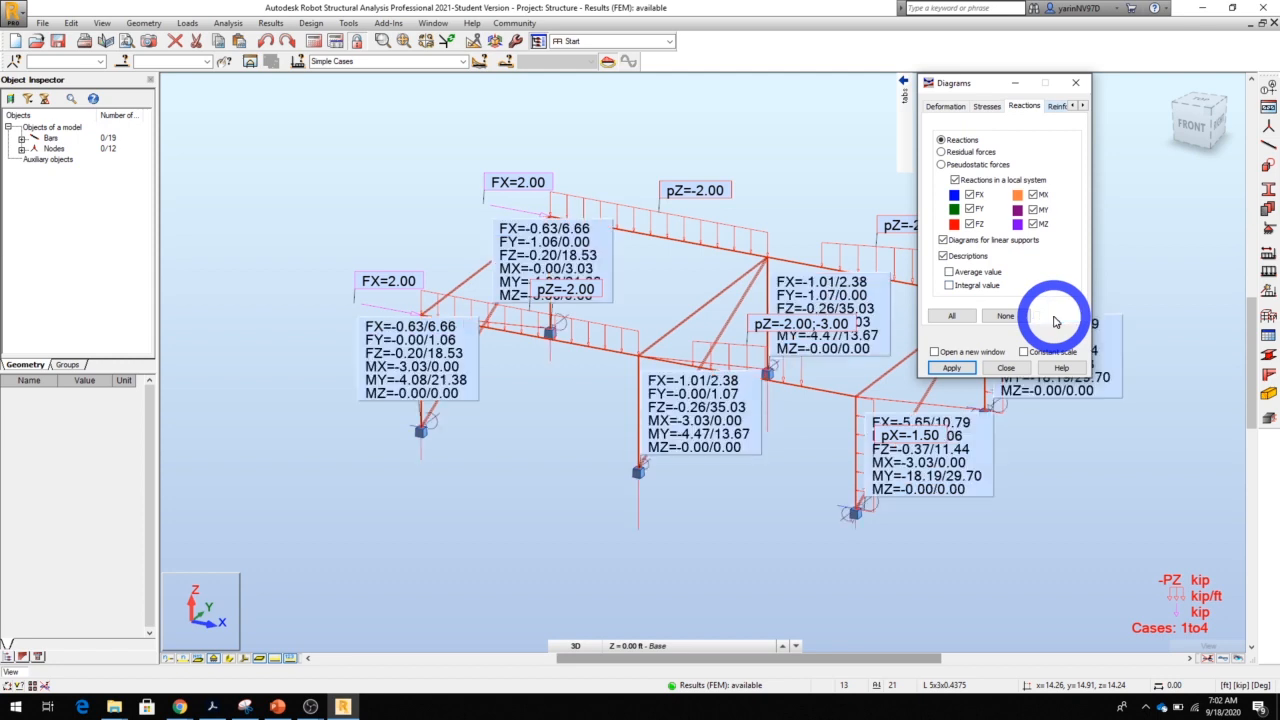
{"action": "left_click", "coordinate": [962, 370]}
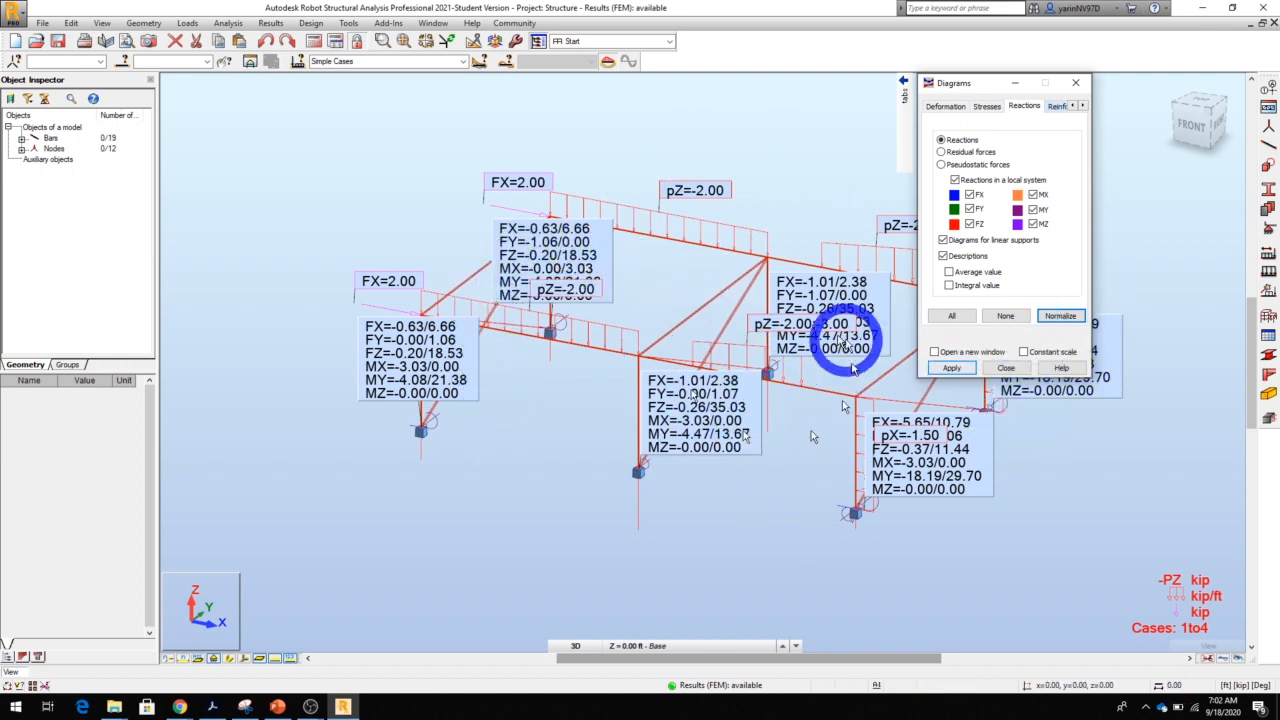
Turn off the reaction descriptions and the diagrams for linear supports
{"action": "left_click", "coordinate": [944, 256]}
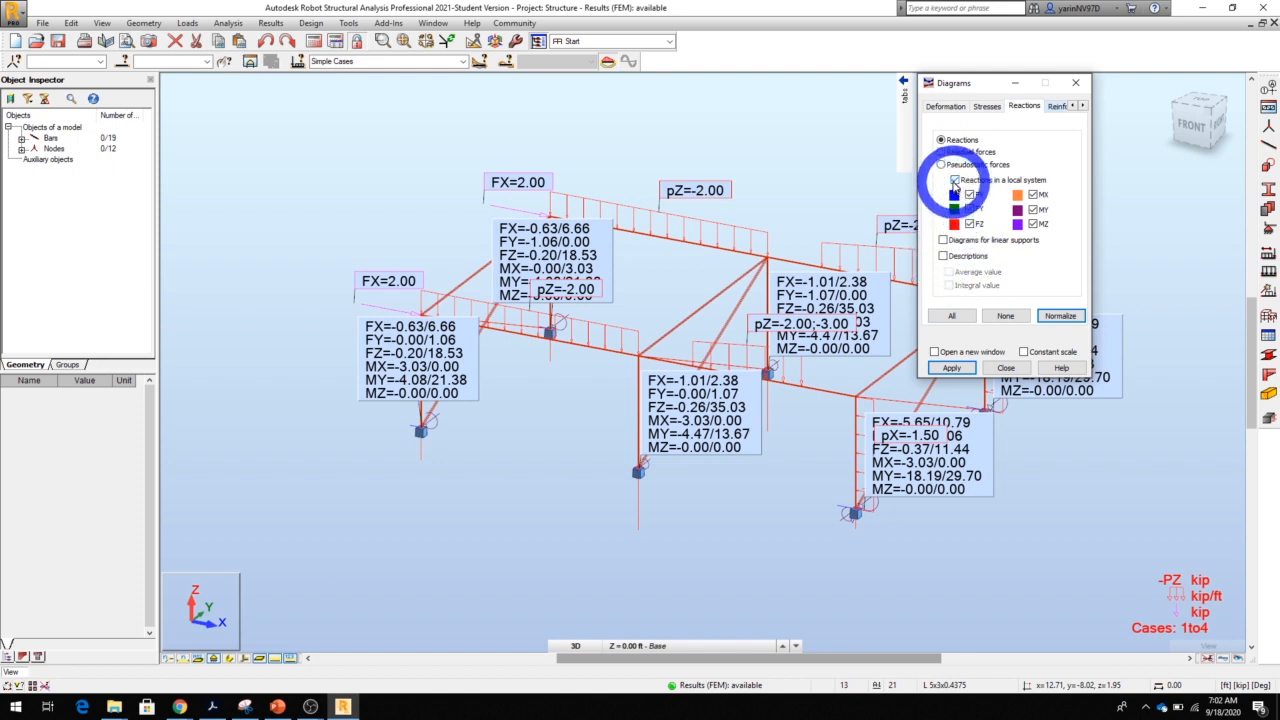
{"action": "left_click", "coordinate": [1060, 315]}
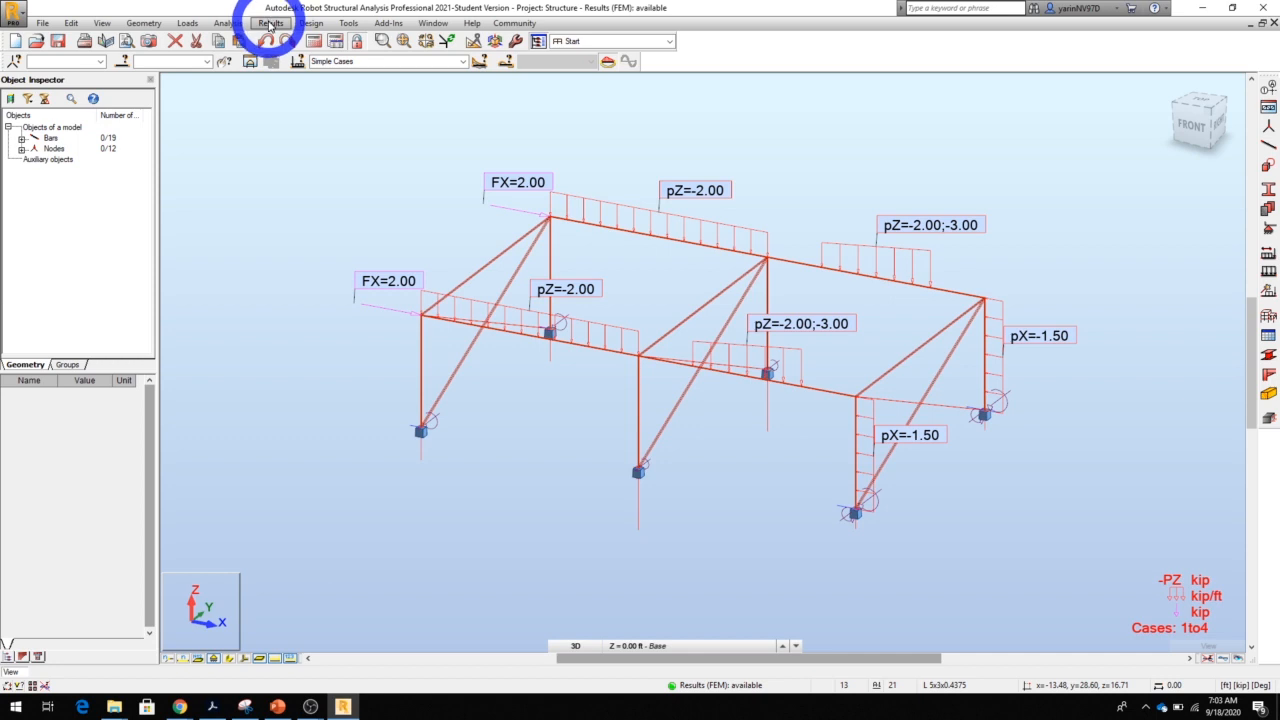
Open the stress analysis for the whole structure and make WIND1 the active load case
{"action": "left_click", "coordinate": [270, 23]}
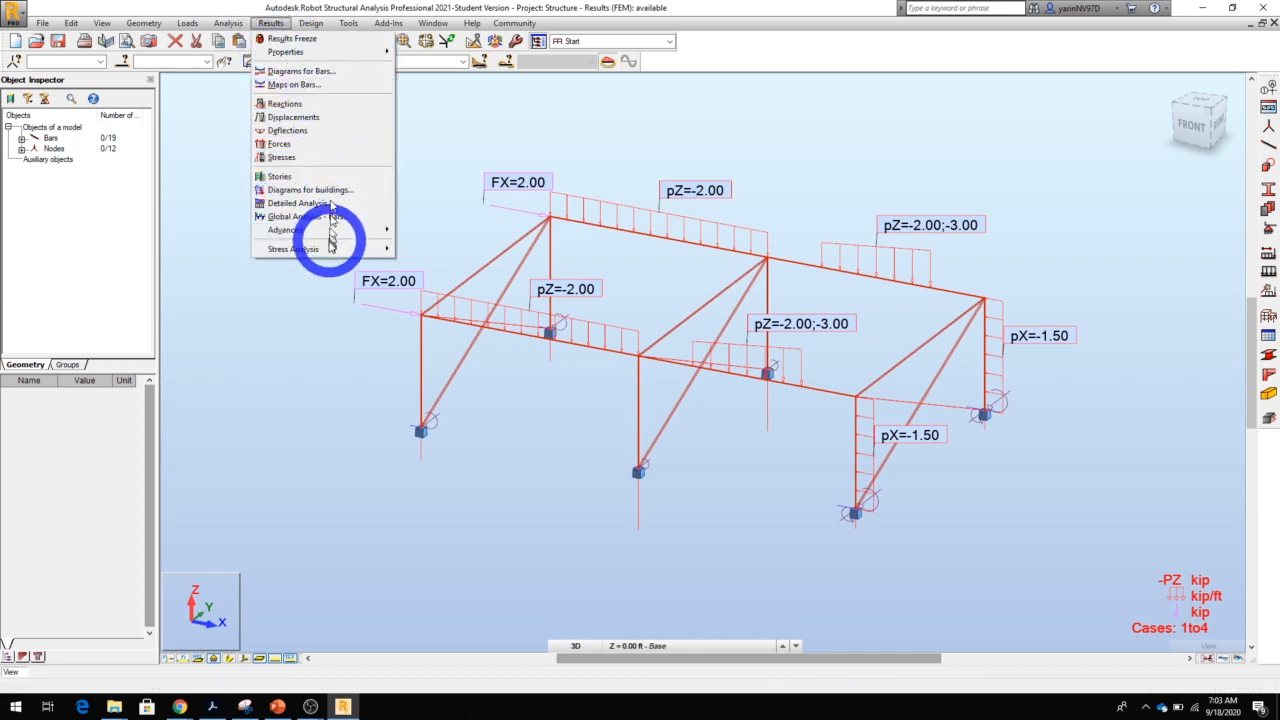
{"action": "mouse_move", "coordinate": [328, 250]}
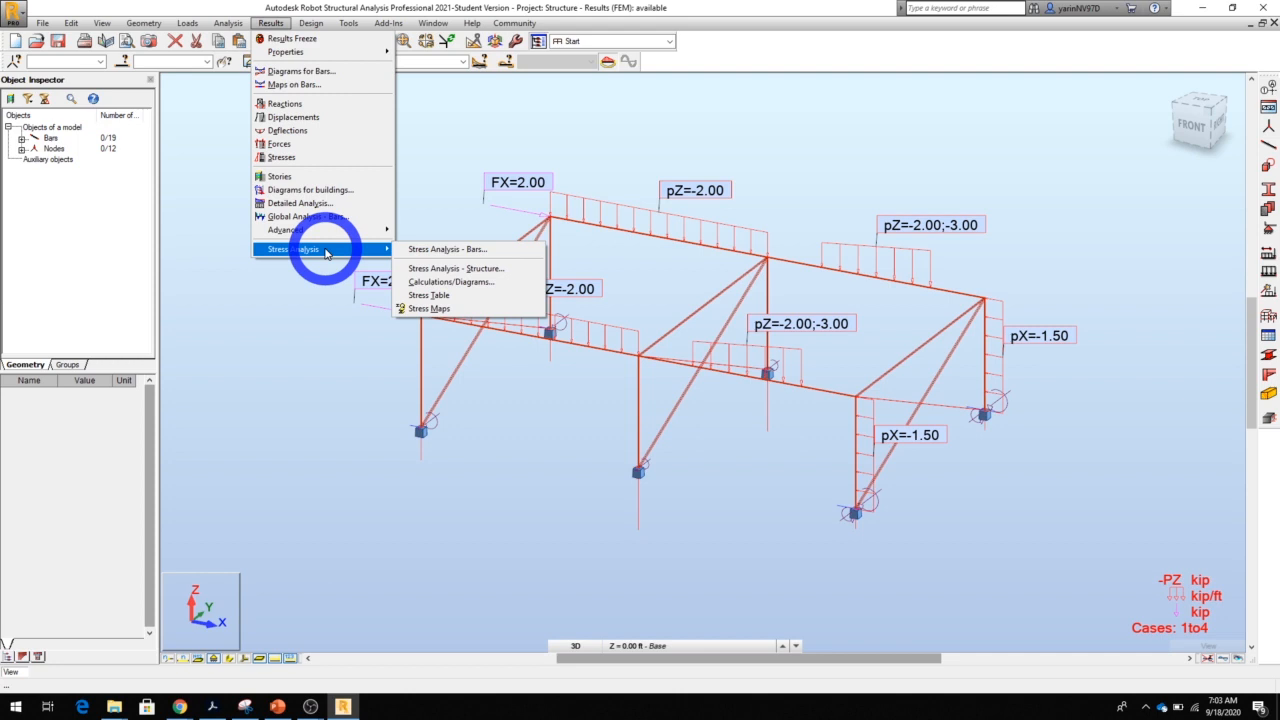
{"action": "left_click", "coordinate": [438, 270]}
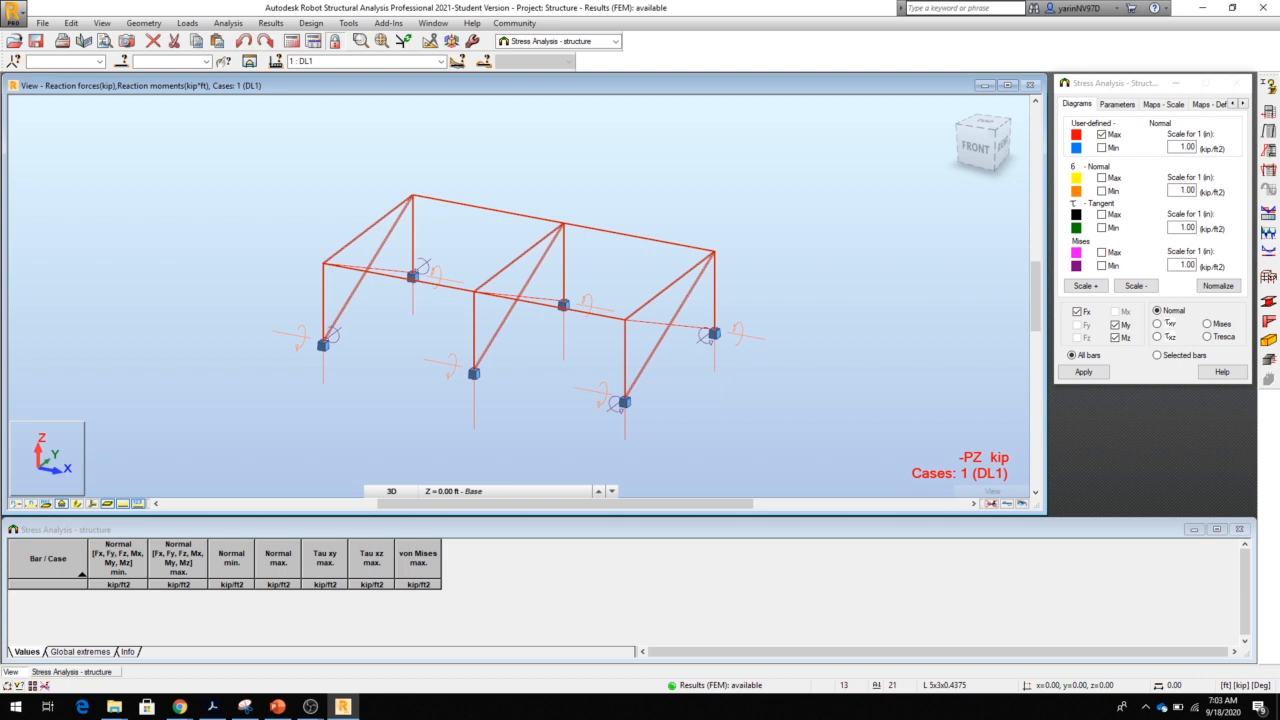
{"action": "left_click", "coordinate": [441, 61]}
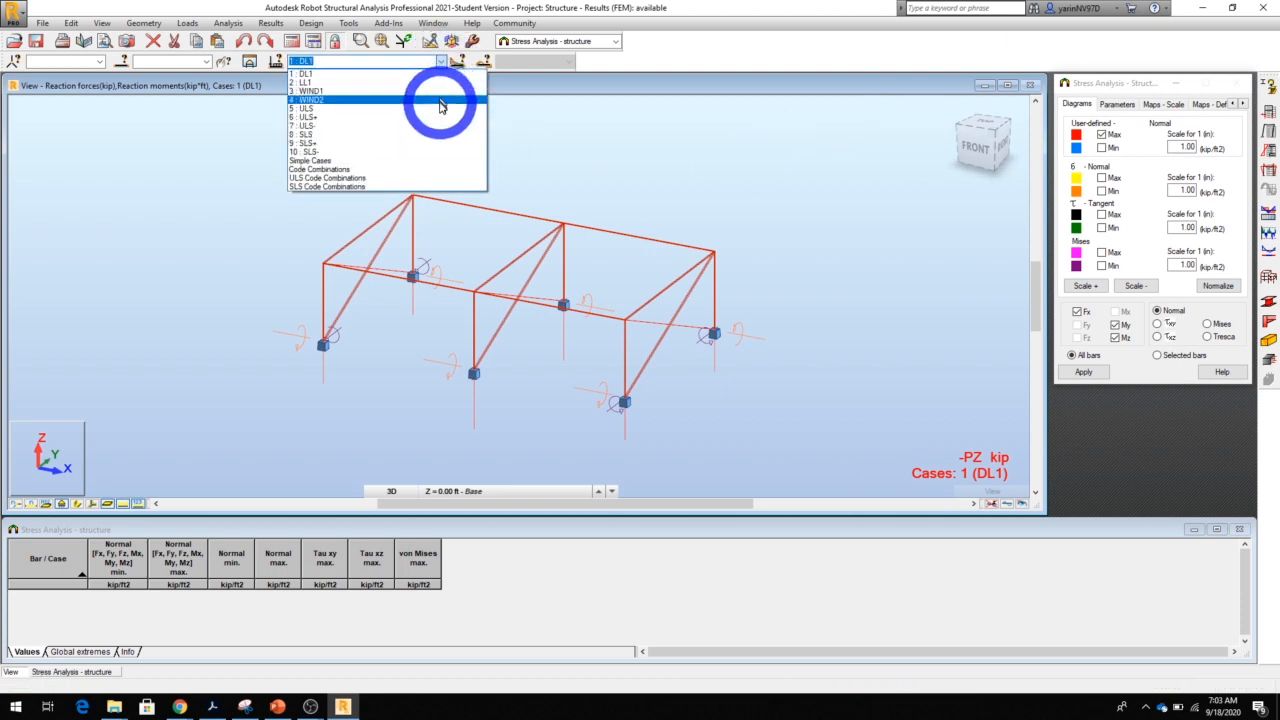
{"action": "left_click", "coordinate": [440, 96]}
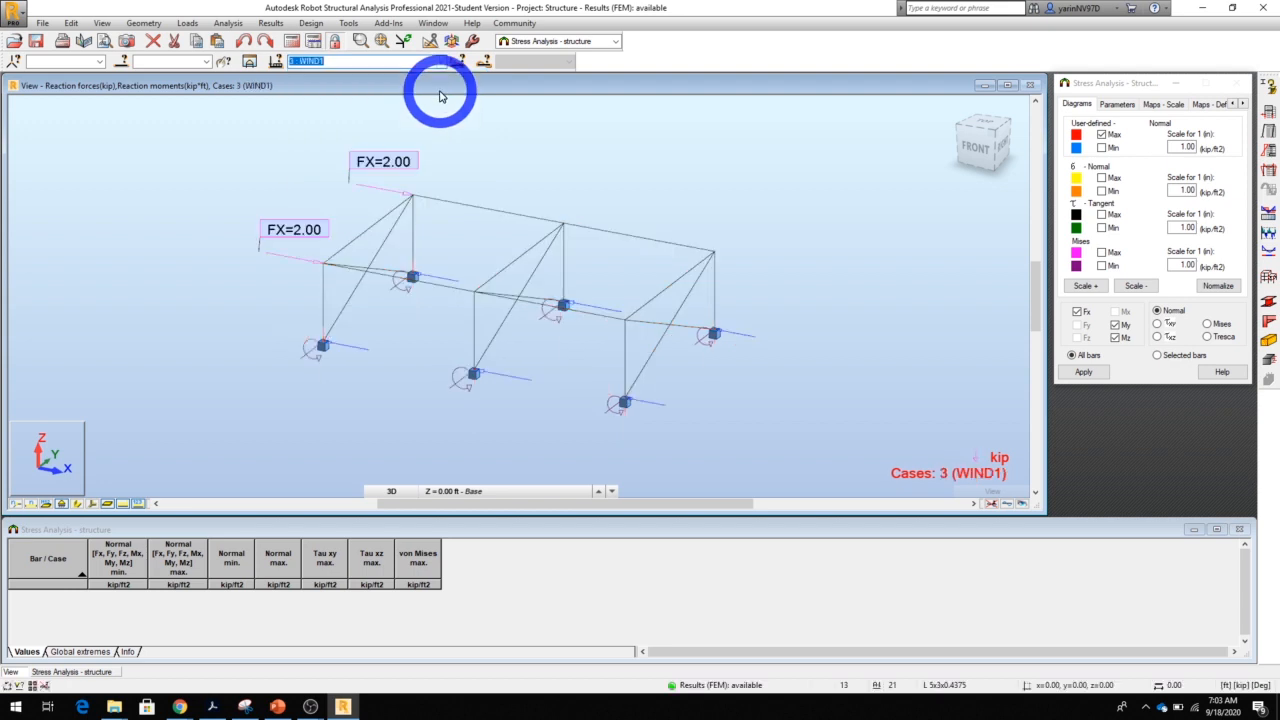
{"action": "left_click", "coordinate": [488, 326]}
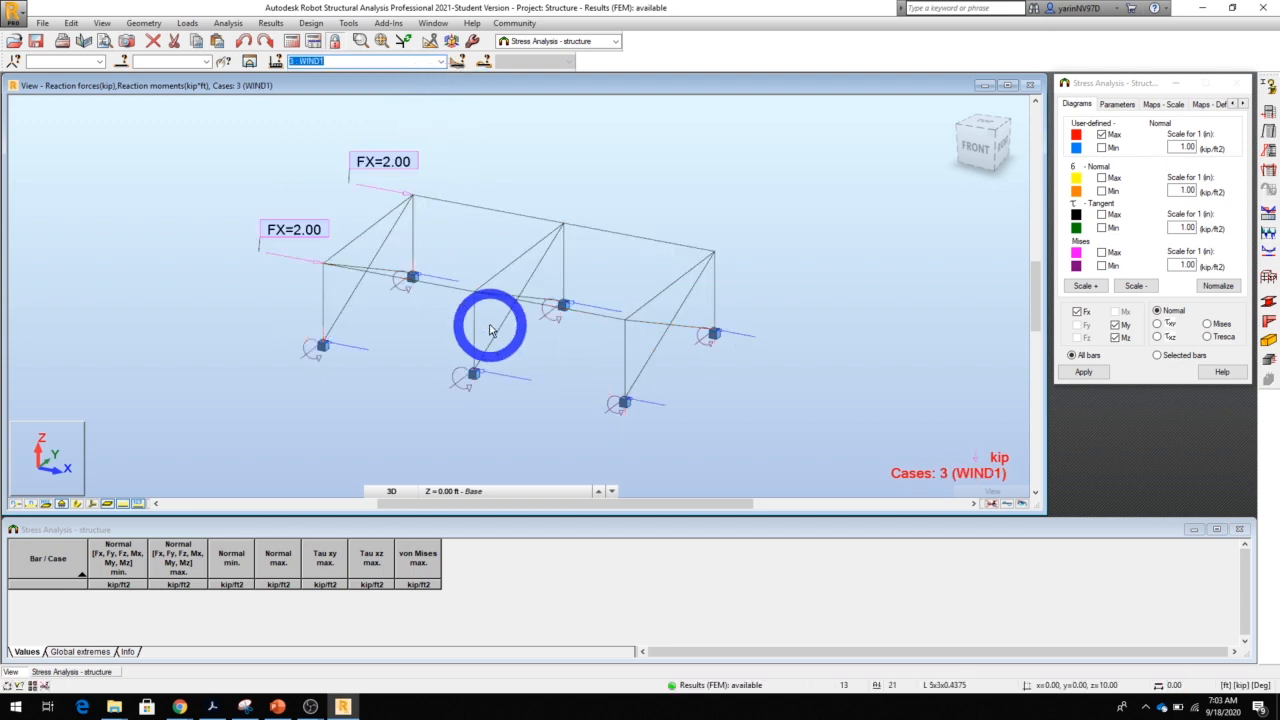
Add the maximum Mises stress diagram and calculate the stresses for all bars
{"action": "left_click", "coordinate": [944, 392]}
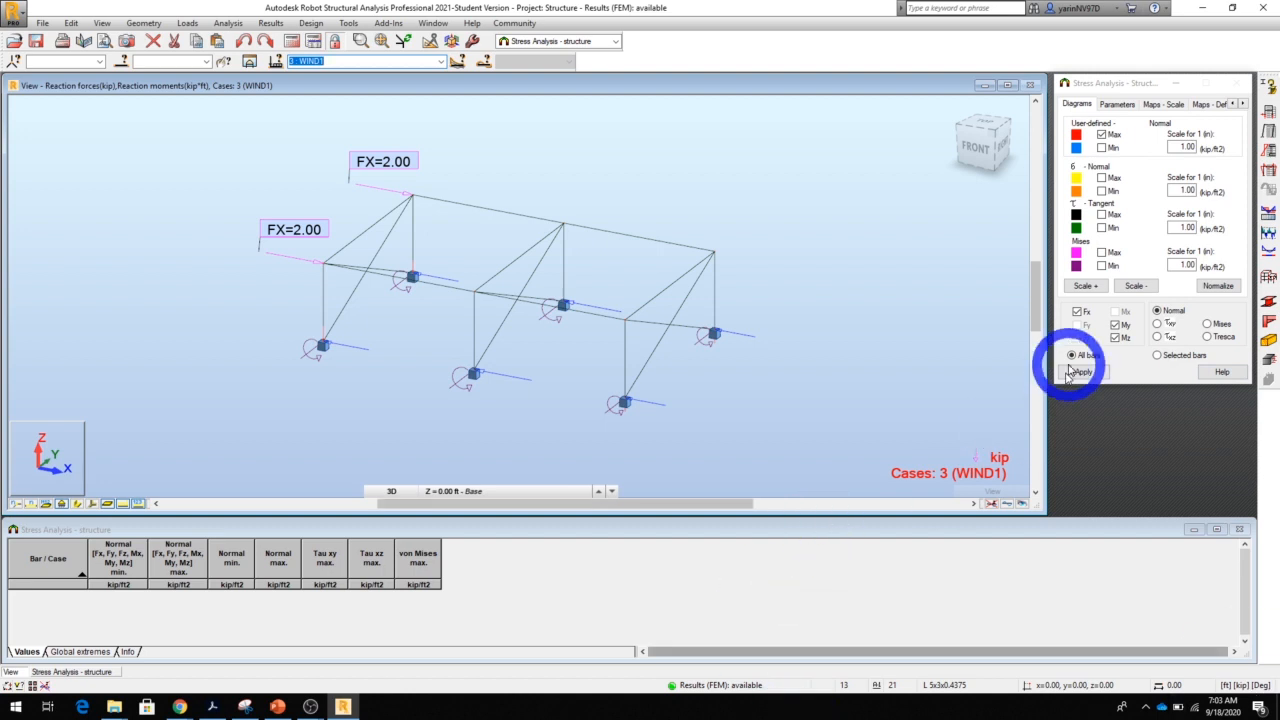
{"action": "left_click", "coordinate": [1102, 253]}
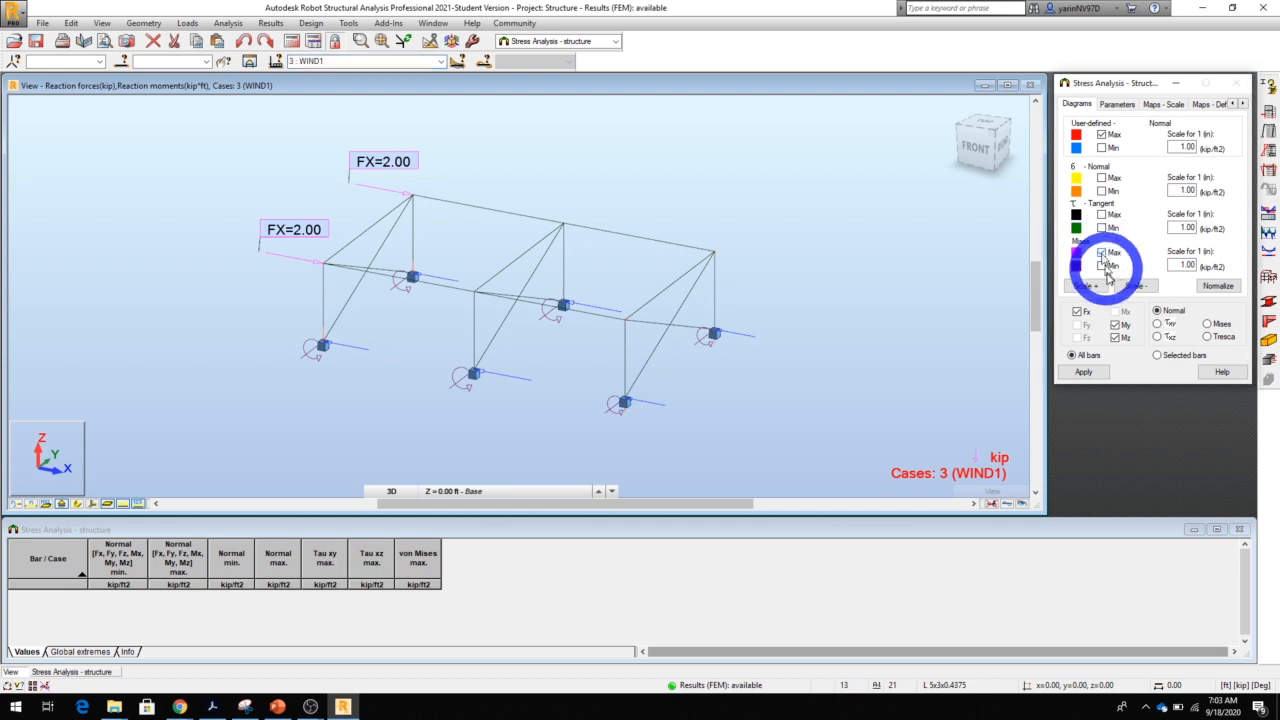
{"action": "left_click", "coordinate": [1085, 372]}
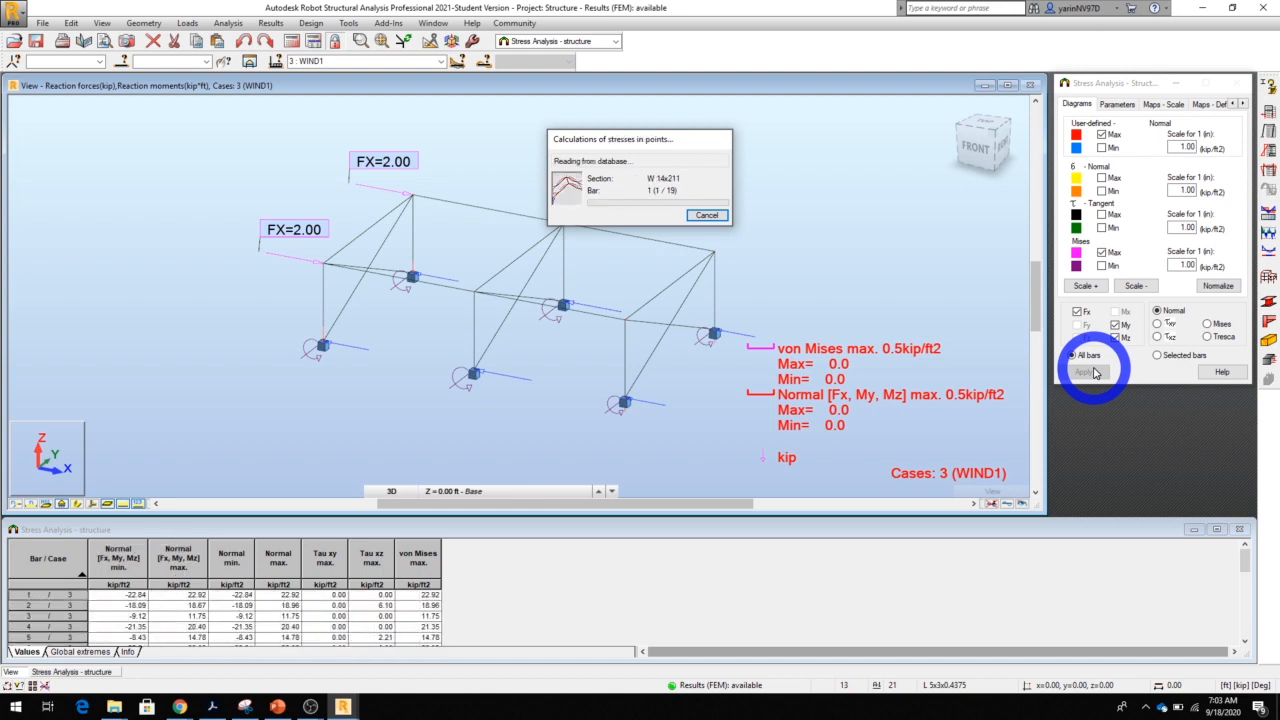